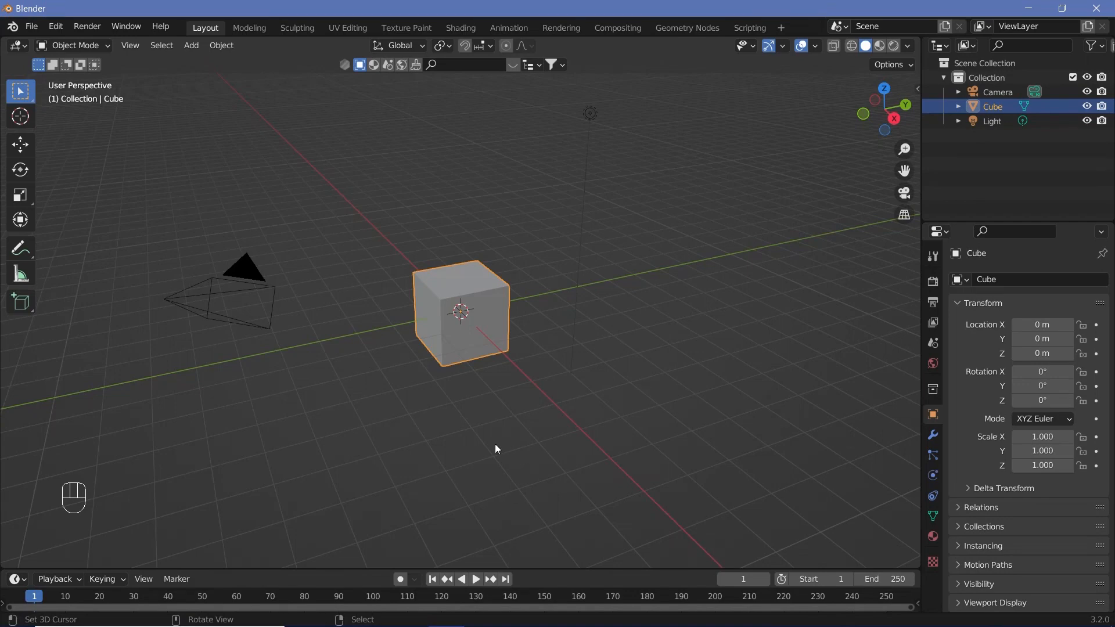
# Delete the default cube and add a UV sphere in its place.
pyautogui.moveTo(452, 339); pyautogui.dragTo(426, 333, button='middle')
pyautogui.press('x')
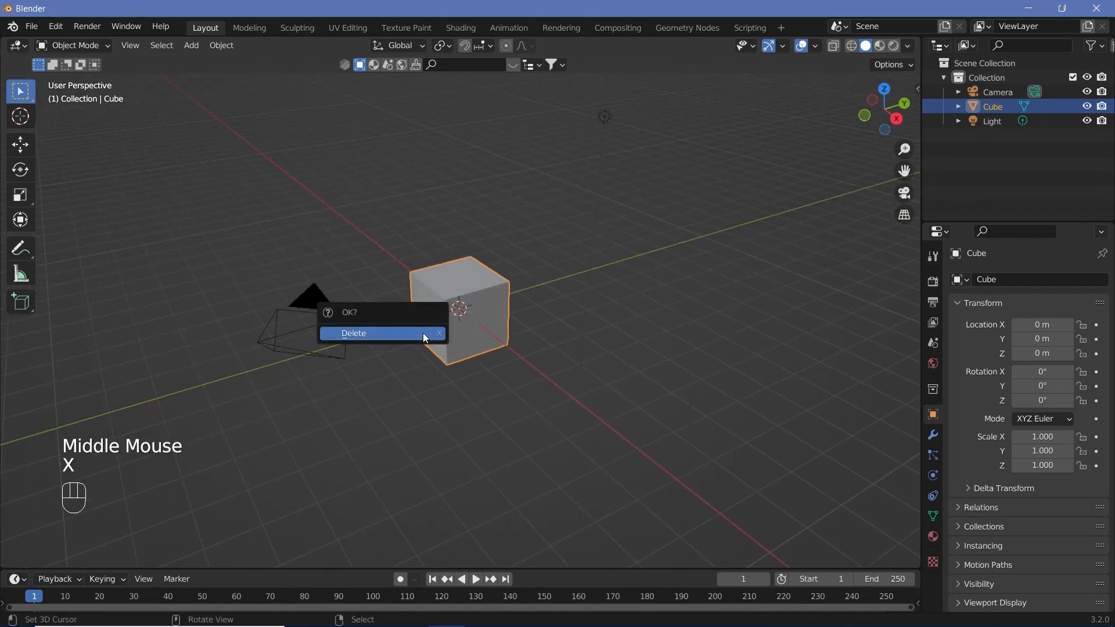
pyautogui.click(426, 332)
pyautogui.hotkey('shift', 'a')
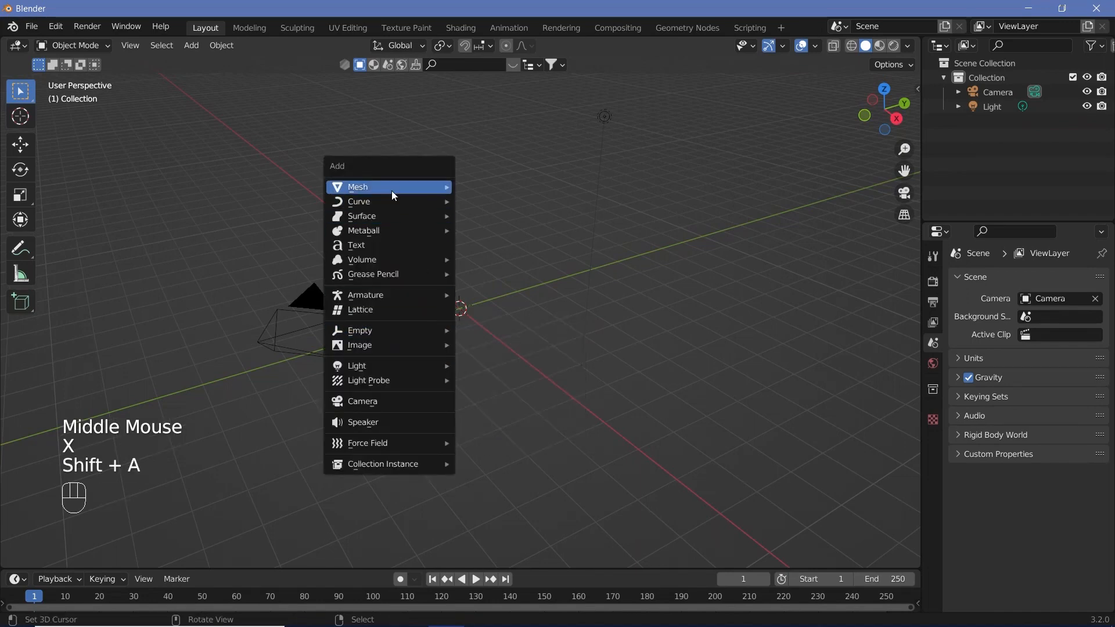
pyautogui.moveTo(391, 187)
pyautogui.click(502, 230)
pyautogui.scroll(2, 488, 313)
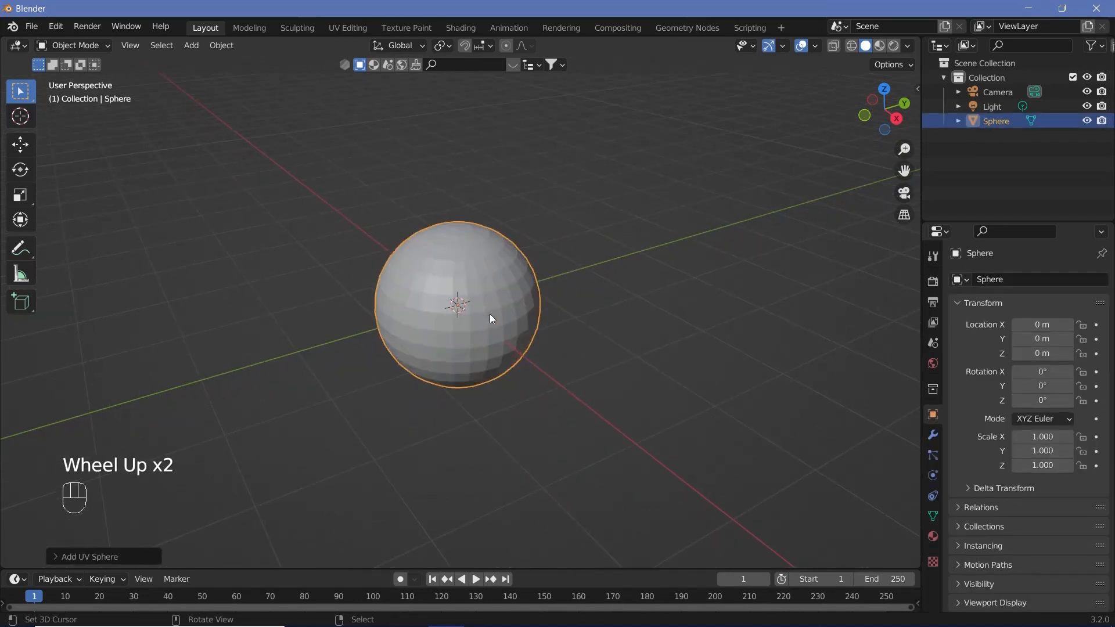
pyautogui.moveTo(490, 314); pyautogui.dragTo(530, 313, button='middle')
# Add a Subdivision modifier to the sphere with both viewport and render levels set to 5.
pyautogui.press('ctrl')
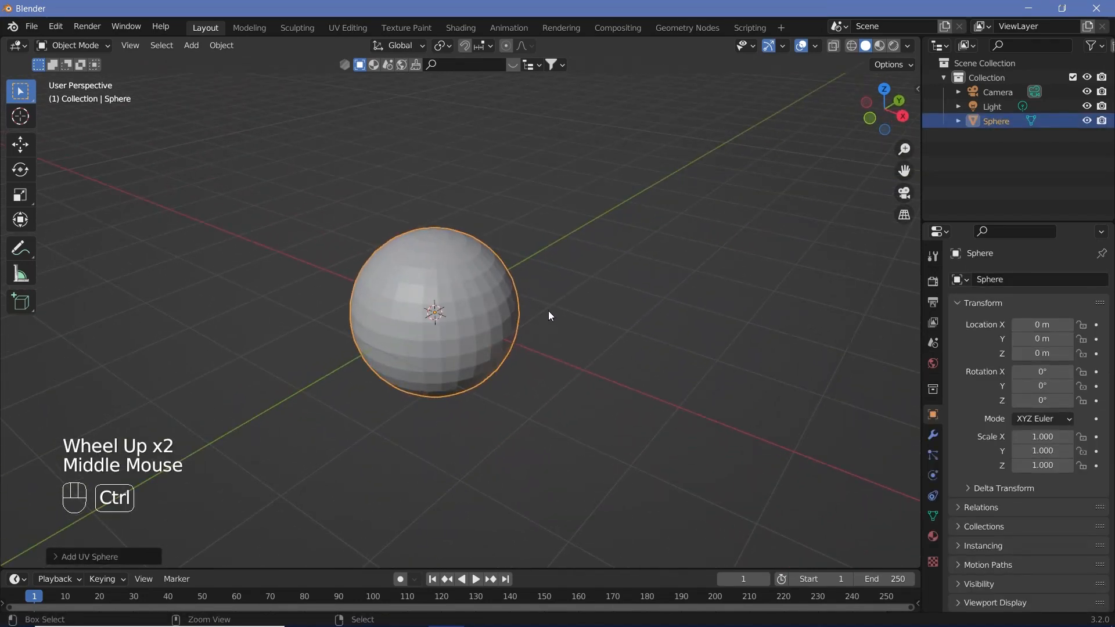
pyautogui.hotkey('ctrl', '5')
pyautogui.click(933, 435)
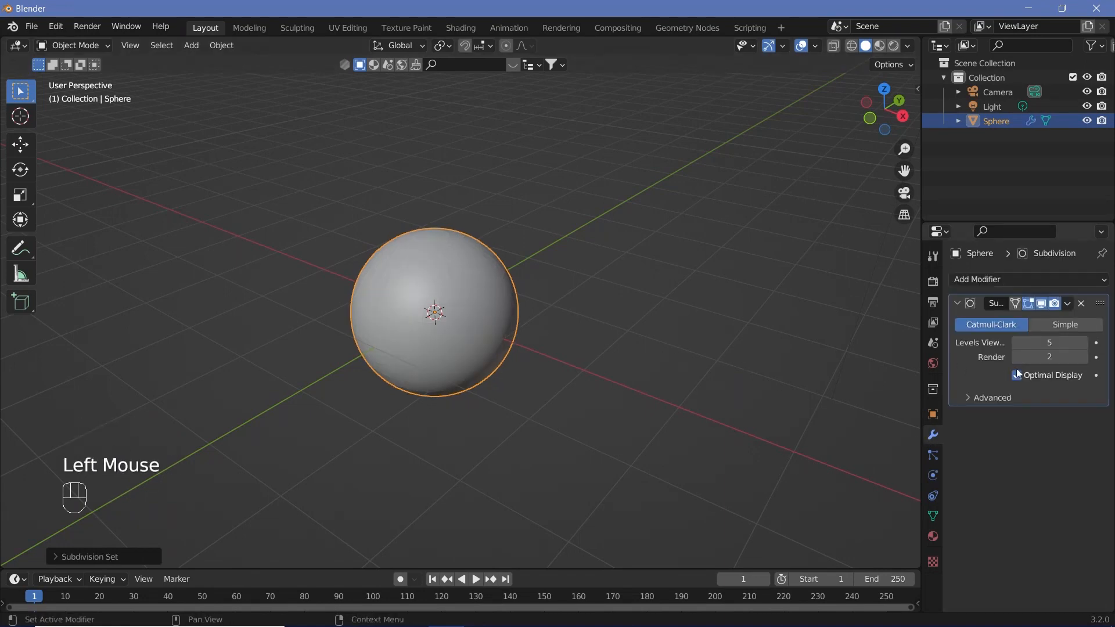
pyautogui.click(1082, 356)
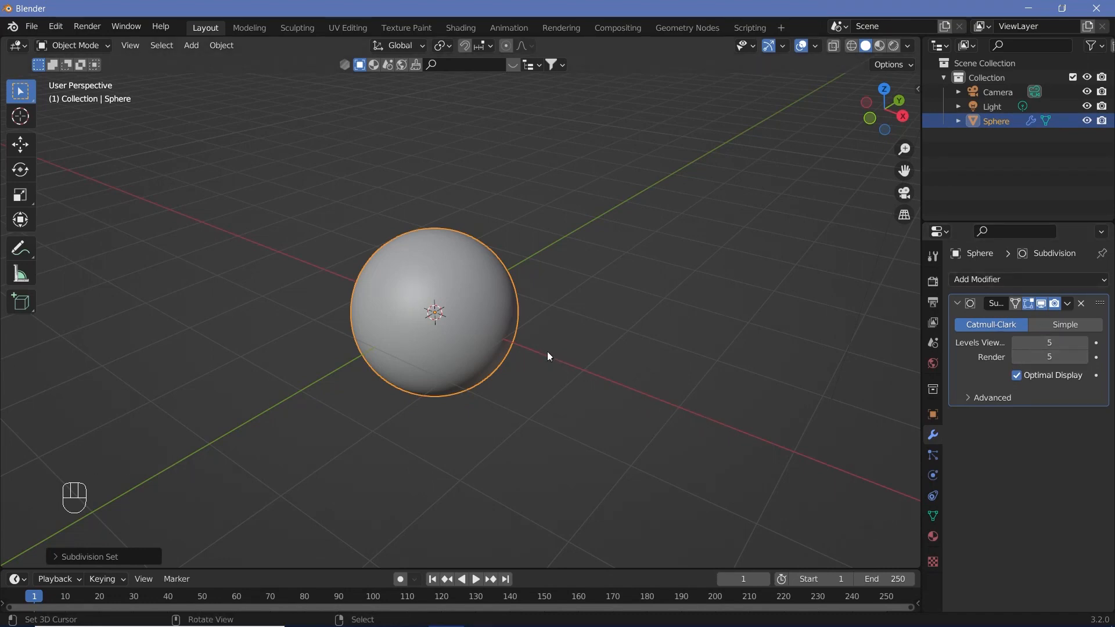
# Scale the sphere by a factor of 2.
pyautogui.moveTo(550, 355); pyautogui.dragTo(443, 343, button='middle')
pyautogui.scroll(2, 443, 343)
pyautogui.keyDown('shift'); pyautogui.moveTo(532, 324); pyautogui.dragTo(532, 322, button='middle'); pyautogui.keyUp('shift')
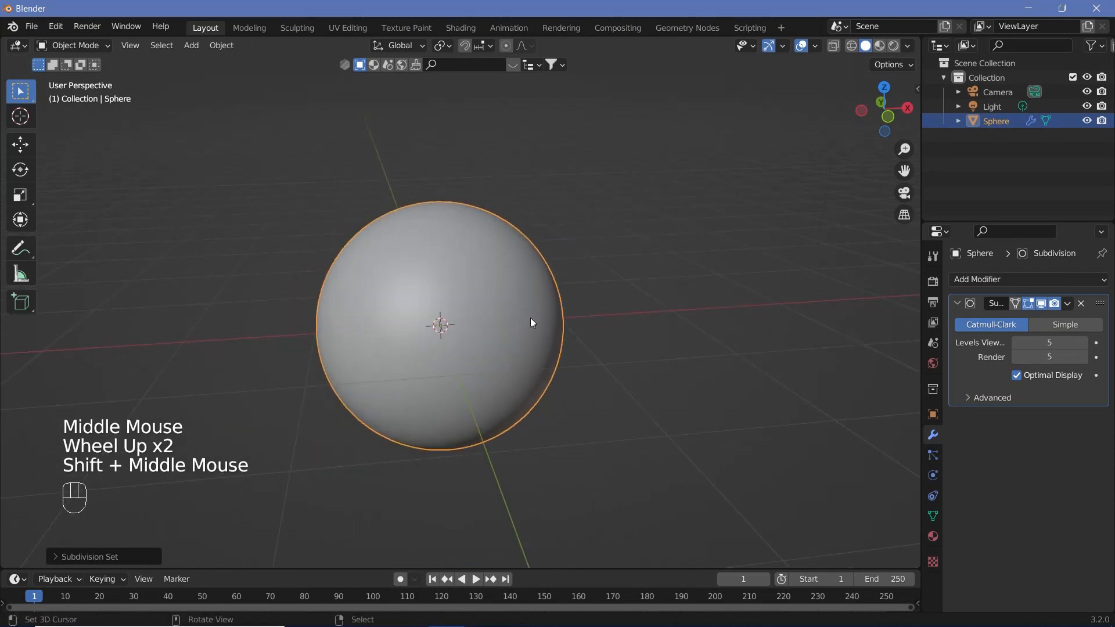
pyautogui.press('s')
pyautogui.press('2')
pyautogui.press('Return')
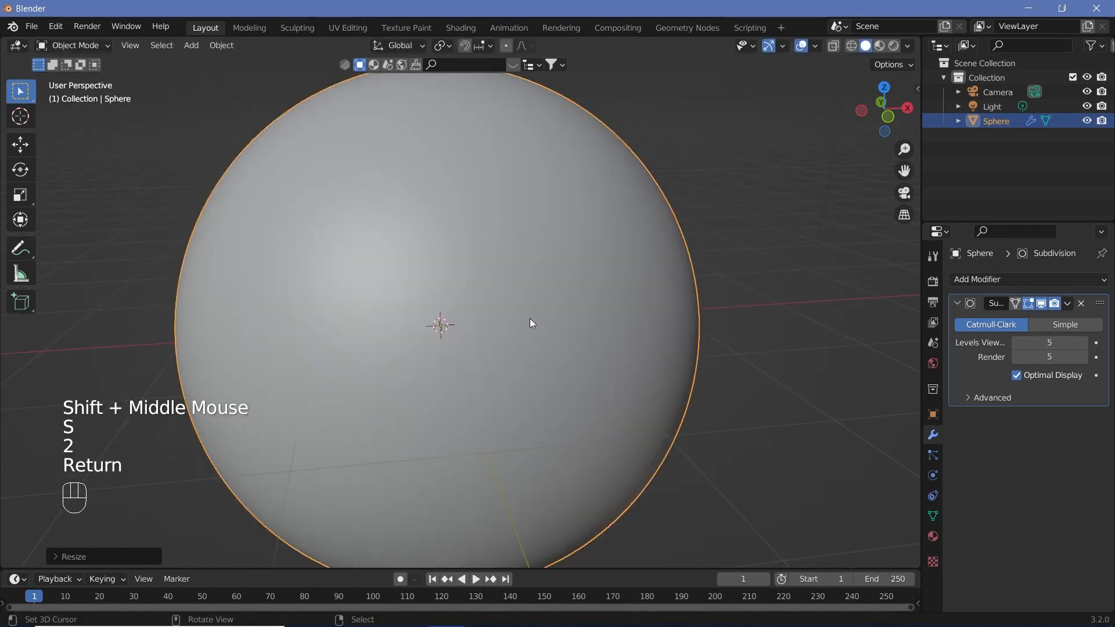
# Select the light and clear its location so it sits at the world origin.
pyautogui.scroll(-3, 529, 318)
pyautogui.moveTo(525, 318); pyautogui.dragTo(507, 312, button='middle')
pyautogui.scroll(-2, 508, 313)
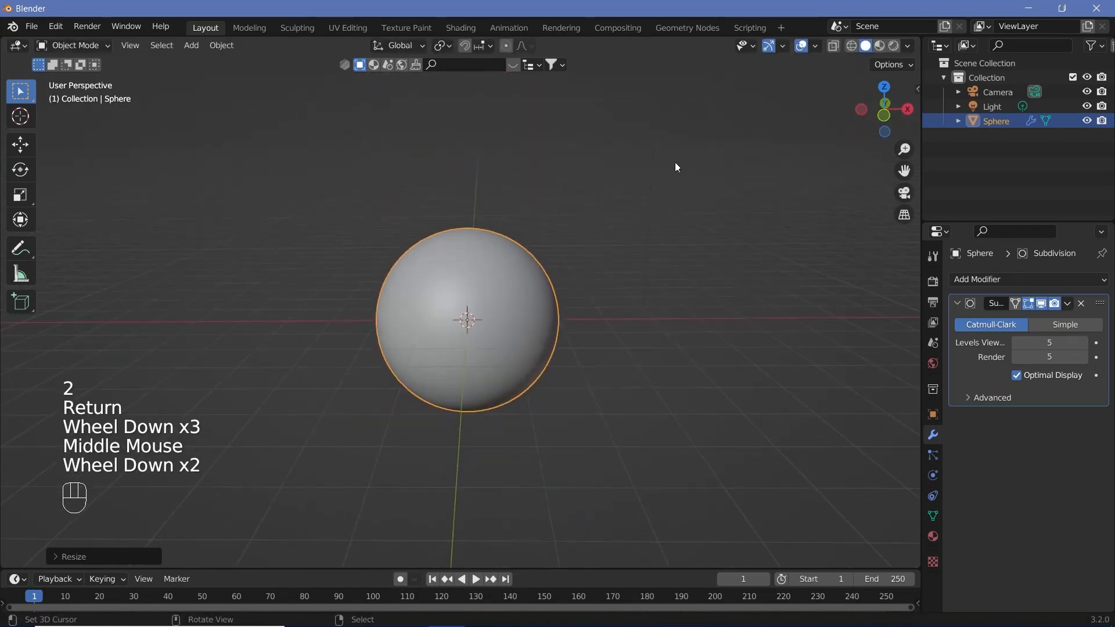
pyautogui.scroll(-1, 675, 166)
pyautogui.moveTo(675, 165); pyautogui.dragTo(660, 97, button='middle')
pyautogui.scroll(-3, 650, 113)
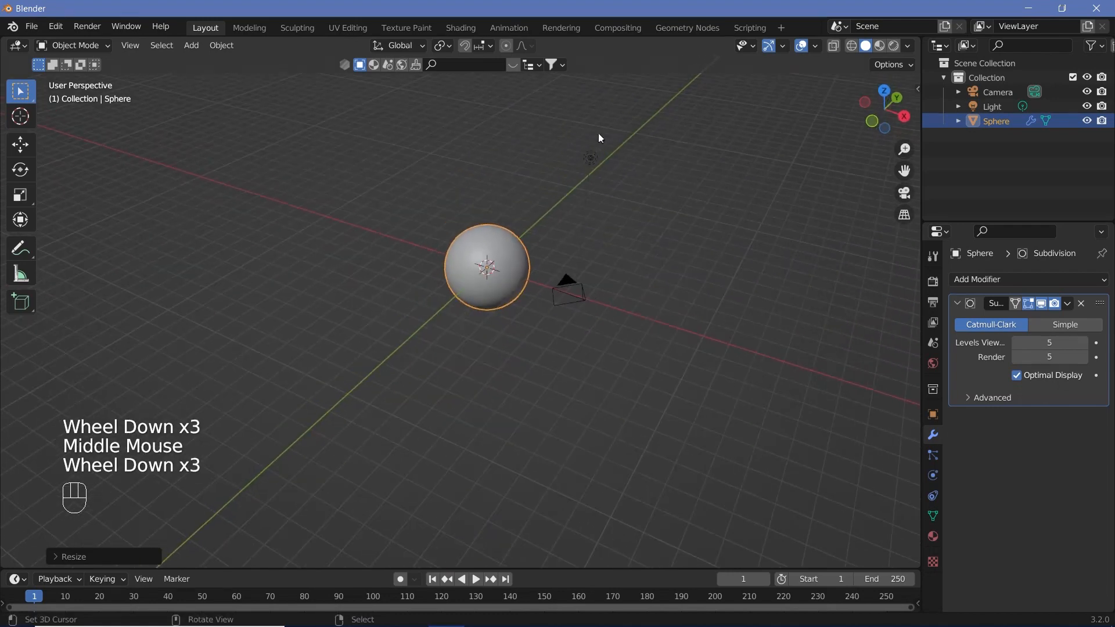
pyautogui.rightClick(593, 154)
pyautogui.moveTo(599, 210); pyautogui.dragTo(534, 218, button='middle')
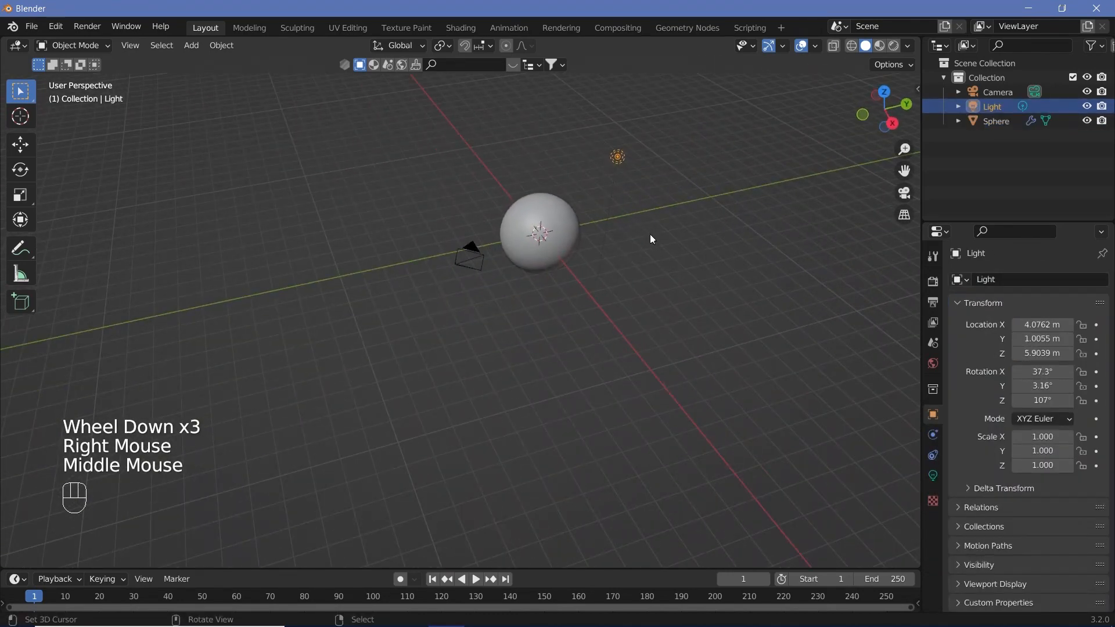
pyautogui.hotkey('alt', 'g')
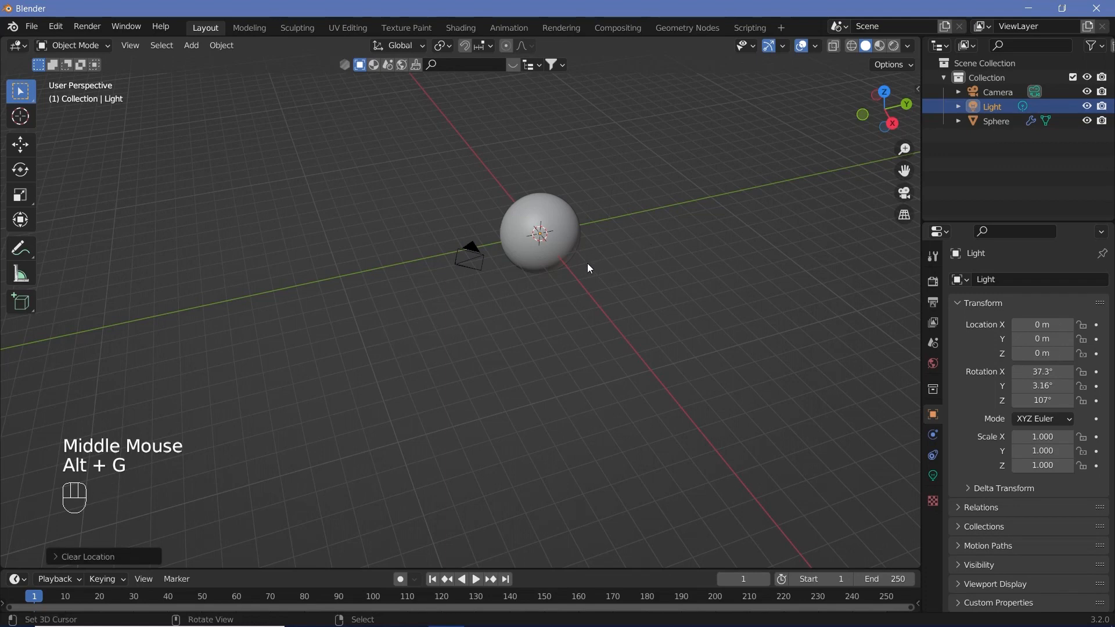
# Move the light about 4.8 m along the positive Y axis and about 2.9 m up along Z.
pyautogui.press('g')
pyautogui.press('y')
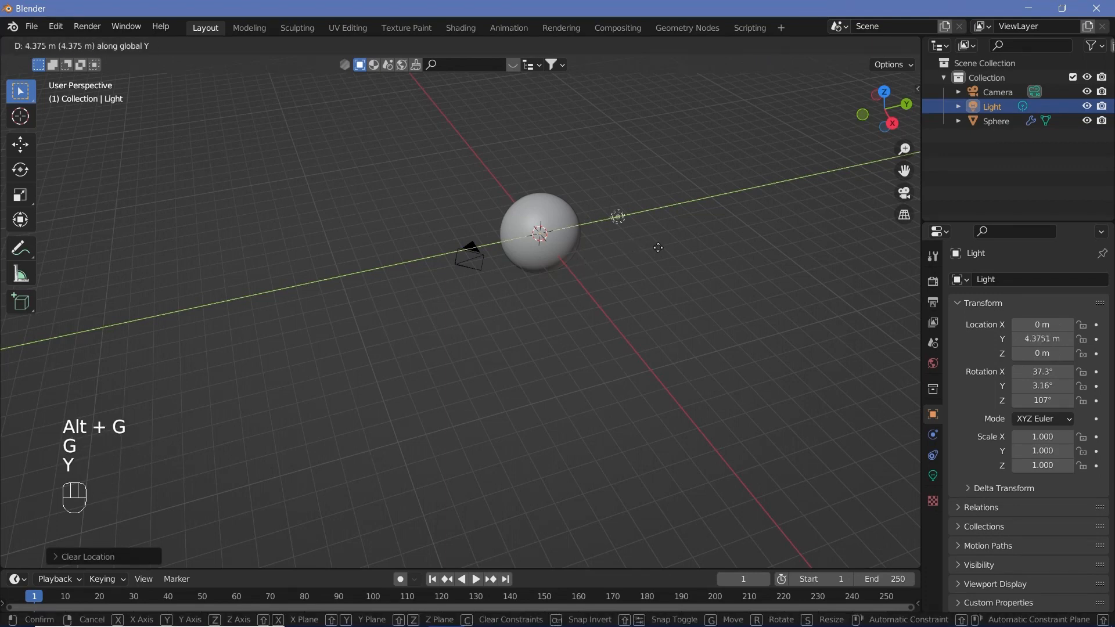
pyautogui.click(661, 247)
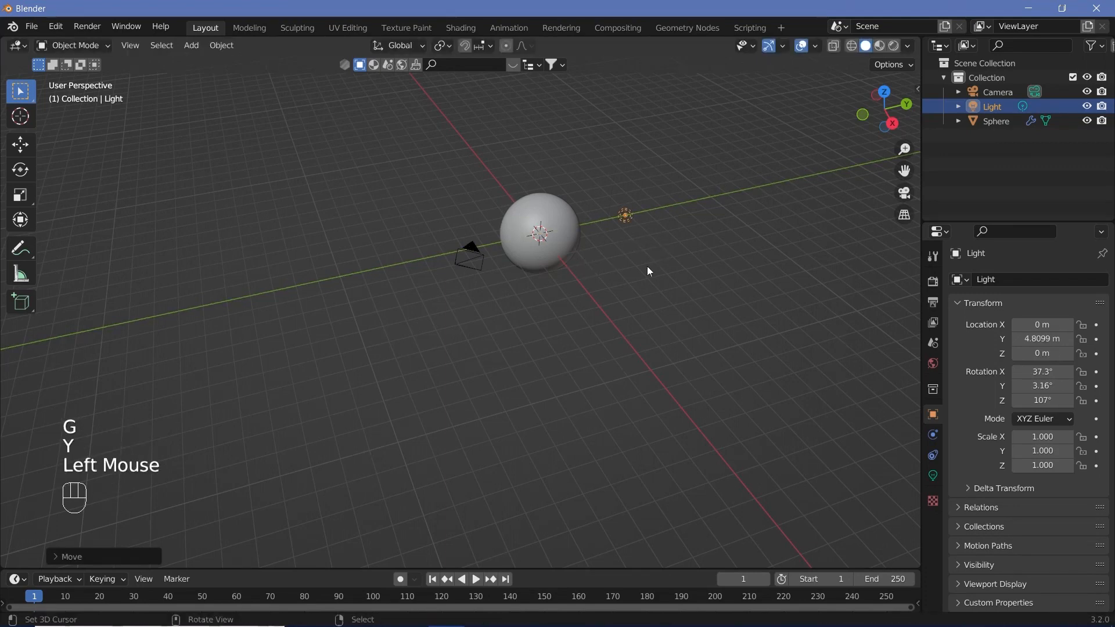
pyautogui.press('g')
pyautogui.press('z')
pyautogui.click(654, 217)
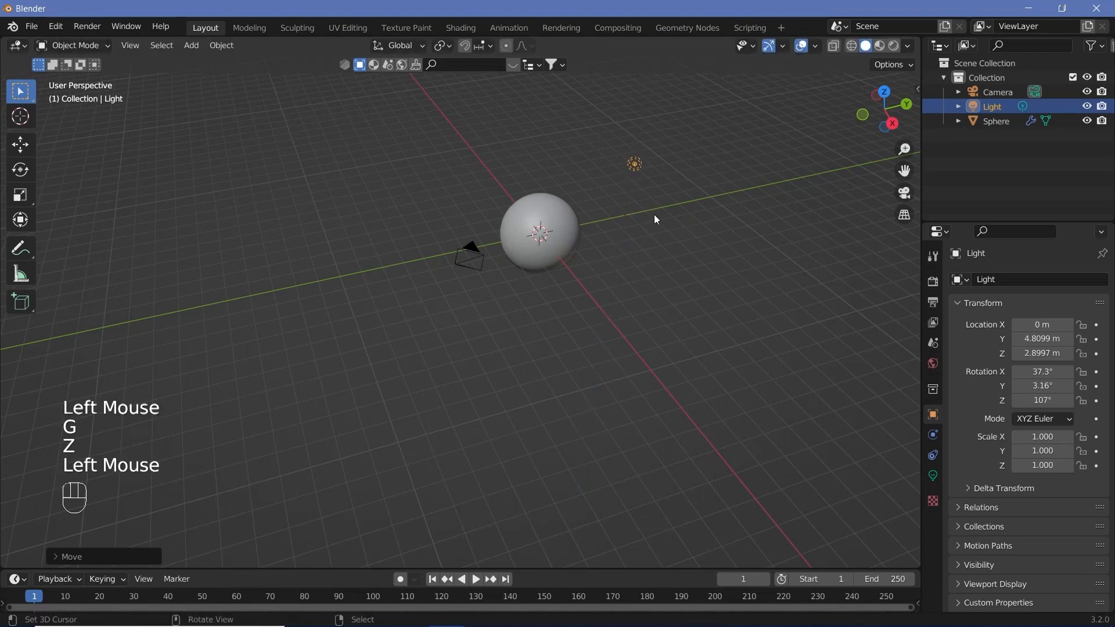
# Clear the camera's location and rotation, and rotate it 90° about the X axis.
pyautogui.moveTo(510, 302); pyautogui.dragTo(490, 276, button='middle')
pyautogui.rightClick(514, 270)
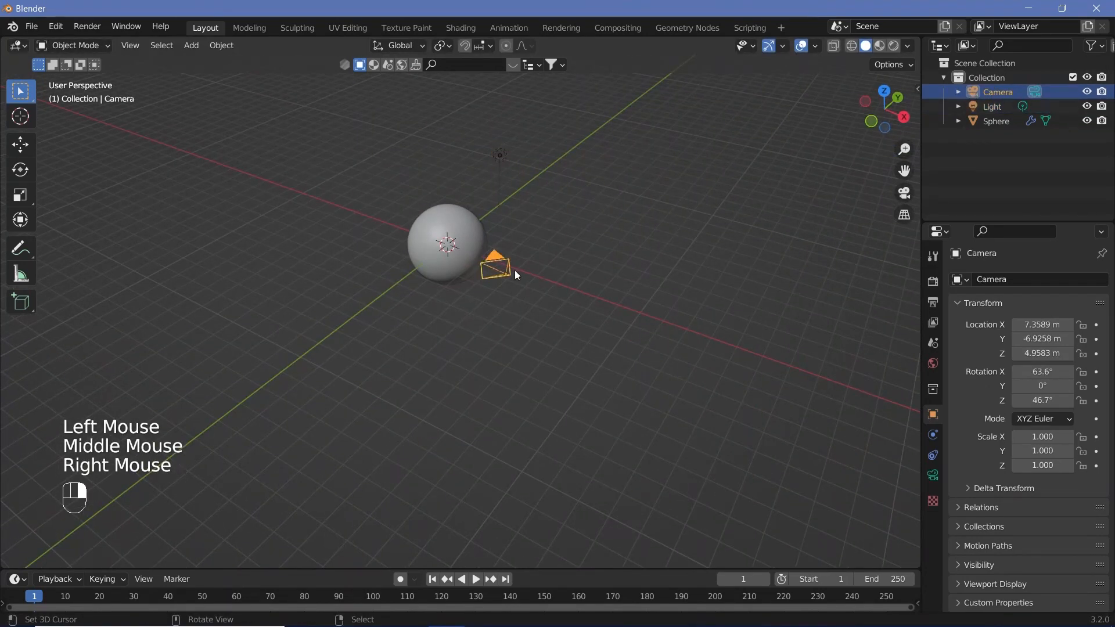
pyautogui.hotkey('alt', 'g')
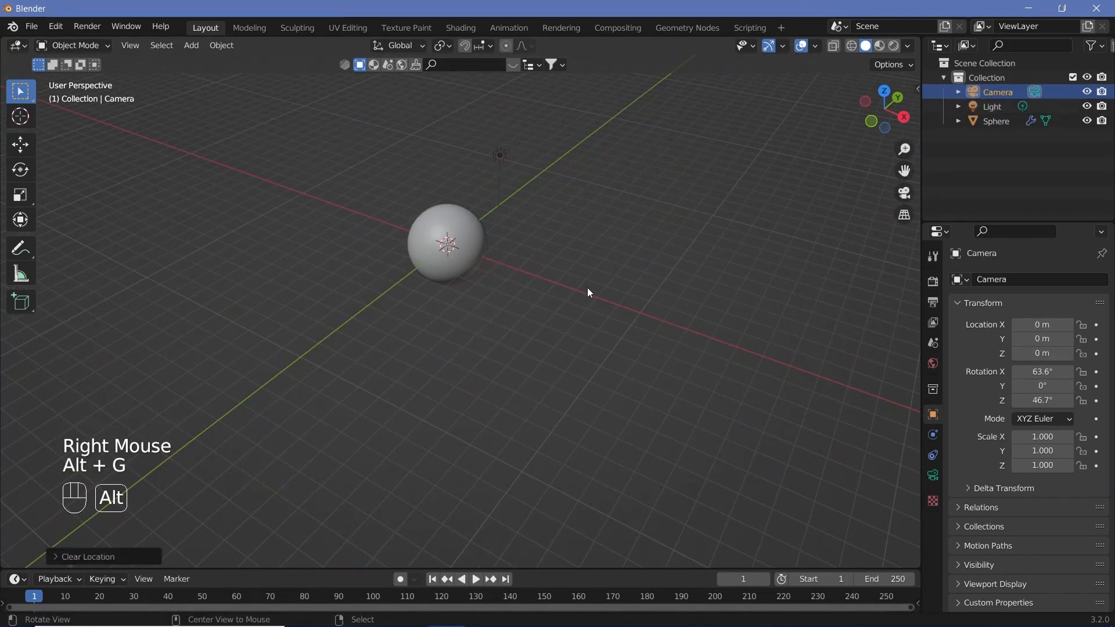
pyautogui.hotkey('alt', 'r')
pyautogui.write('r')
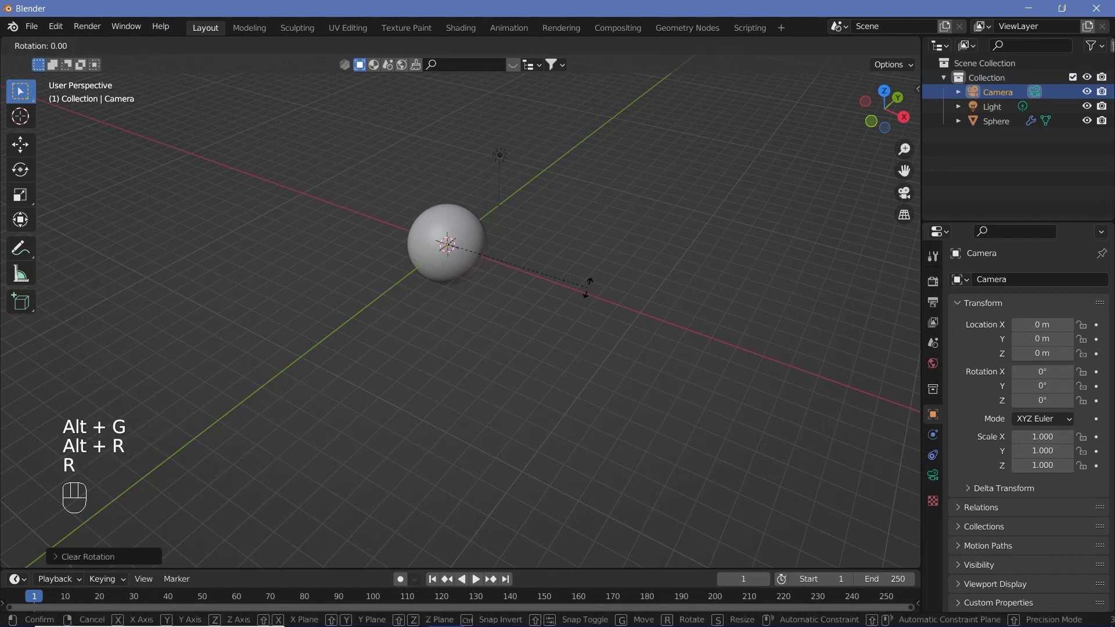
pyautogui.write('x90')
pyautogui.press('Return')
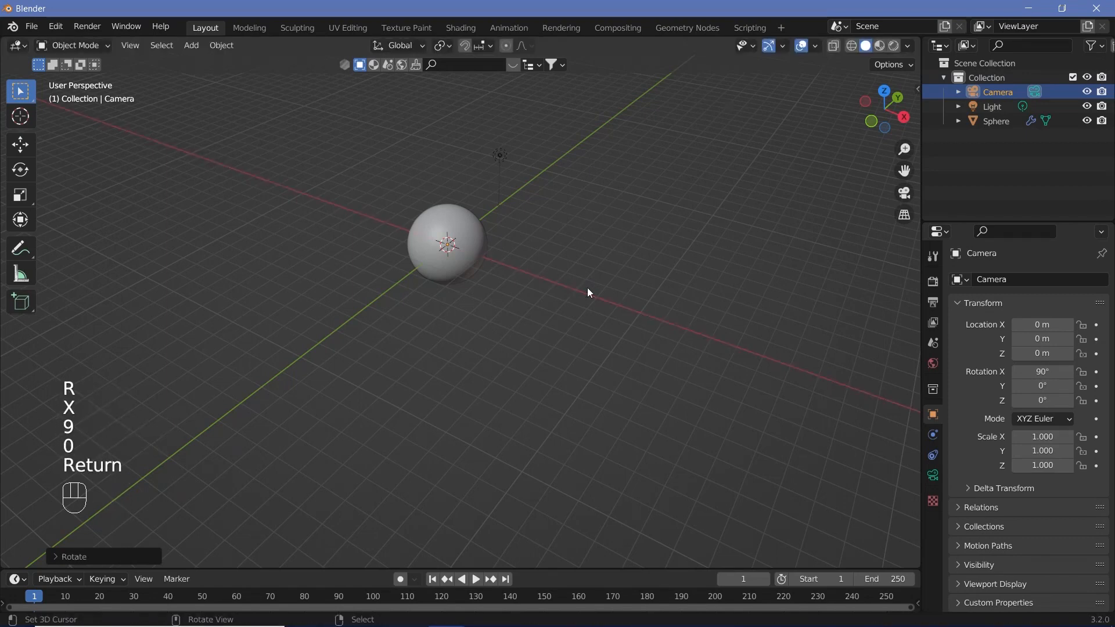
# Move the camera about 8 m along the negative Y axis, away from the sphere.
pyautogui.press('g')
pyautogui.press('y')
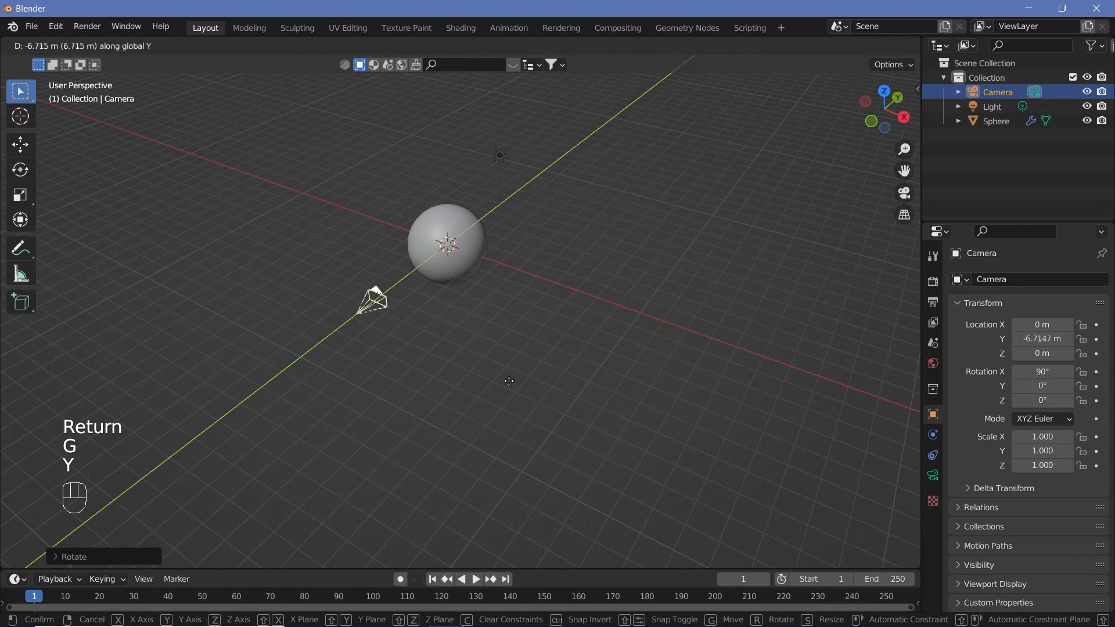
pyautogui.click(490, 393)
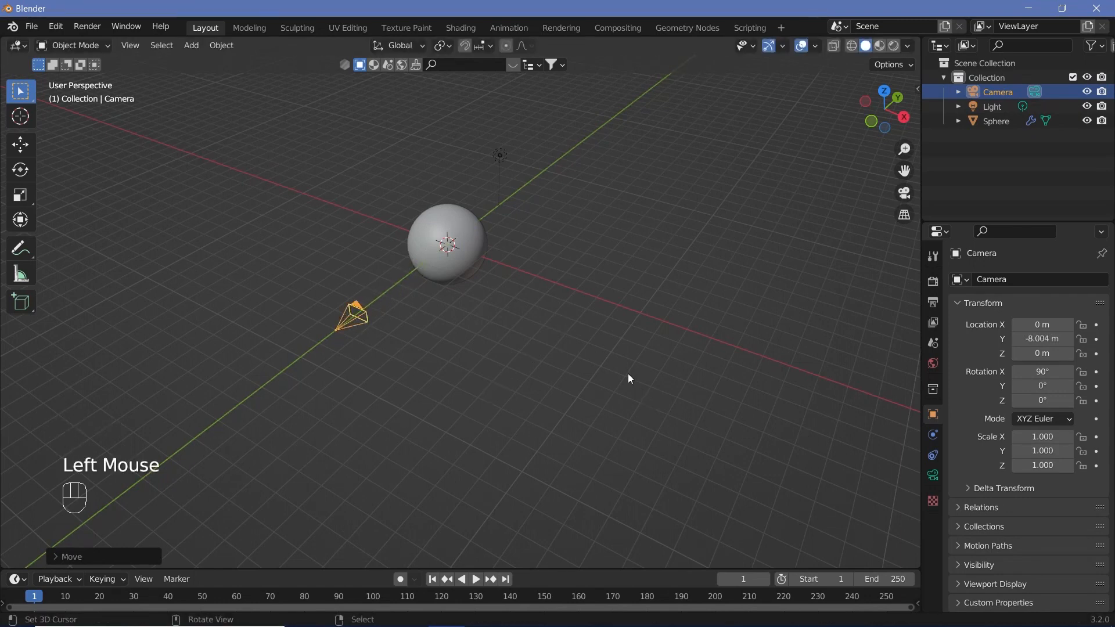
# Add a Plain Axes empty at the origin and scale it up to about 3.9 so it extends beyond the sphere.
pyautogui.hotkey('shift', 'a')
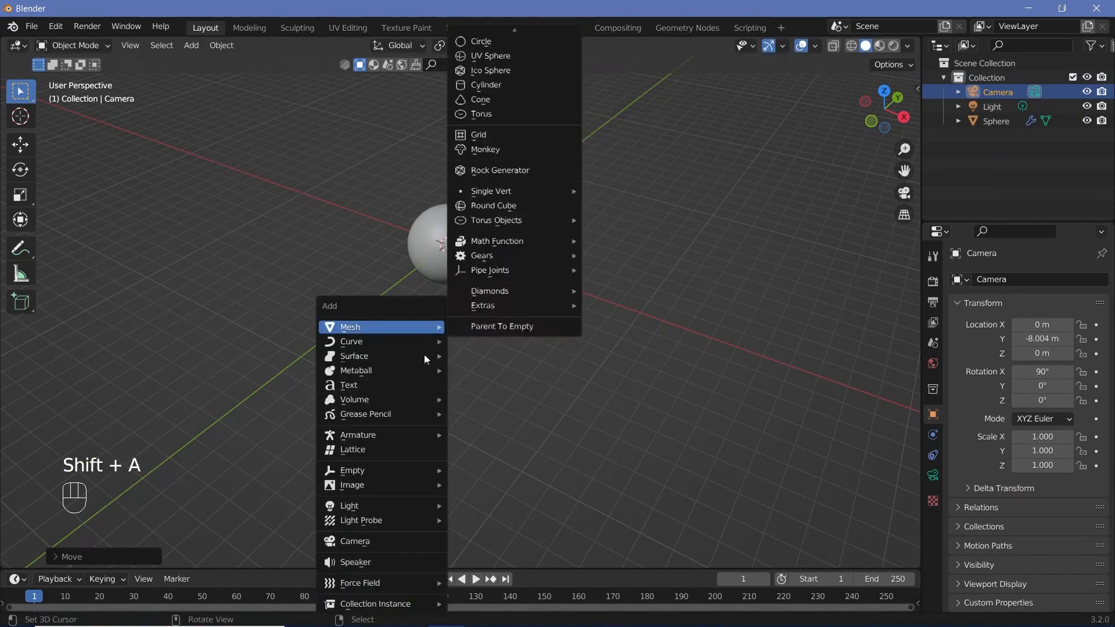
pyautogui.moveTo(390, 470)
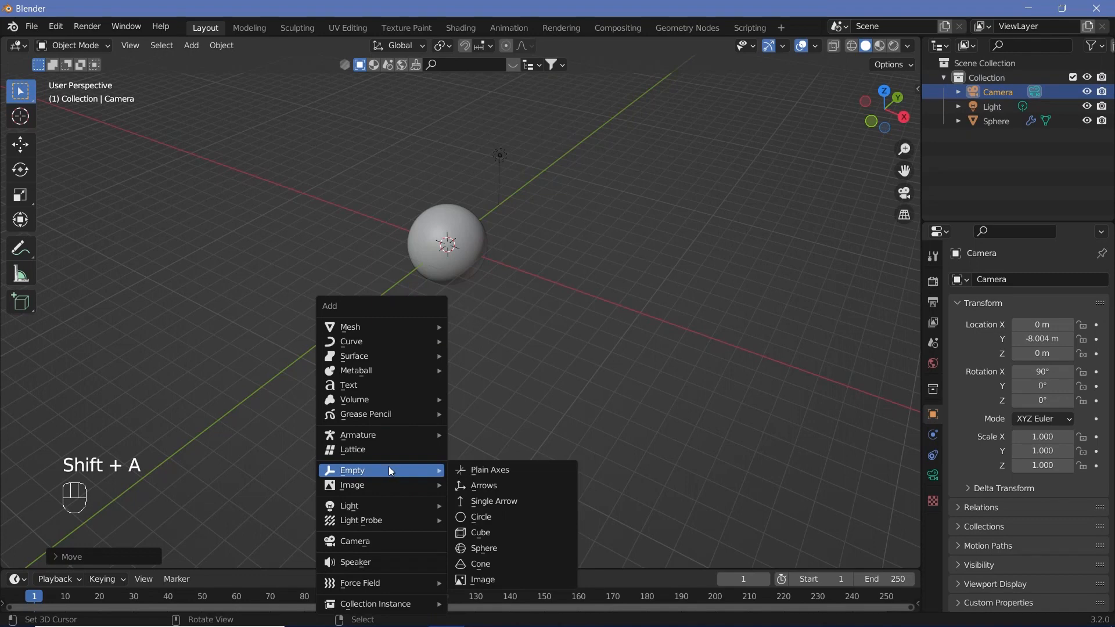
pyautogui.click(491, 469)
pyautogui.press('s')
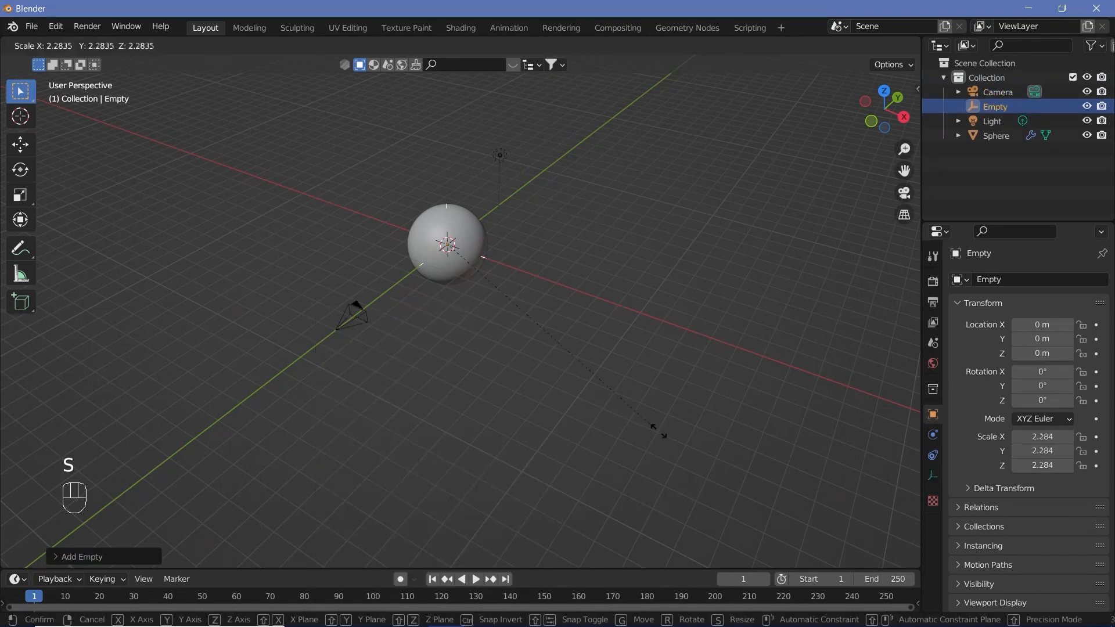
pyautogui.click(365, 327)
# Parent the camera to the empty.
pyautogui.rightClick(361, 321)
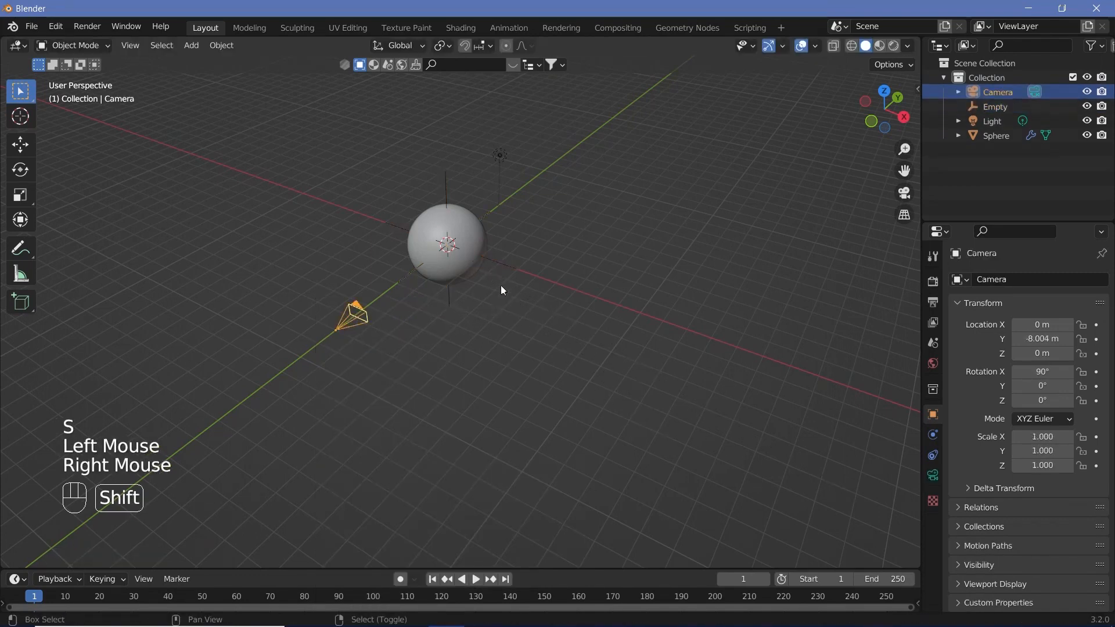
pyautogui.keyDown('shift'); pyautogui.rightClick(508, 270); pyautogui.keyUp('shift')
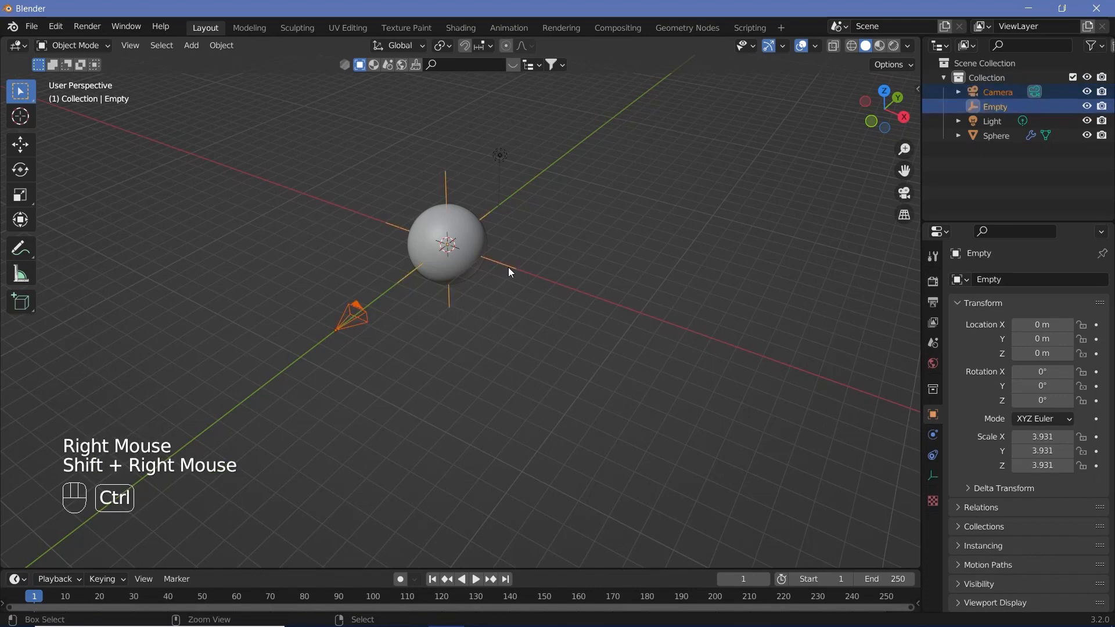
pyautogui.hotkey('ctrl', 'p')
pyautogui.click(509, 268)
# Look through the camera and set its focal length to 100 mm.
pyautogui.rightClick(361, 328)
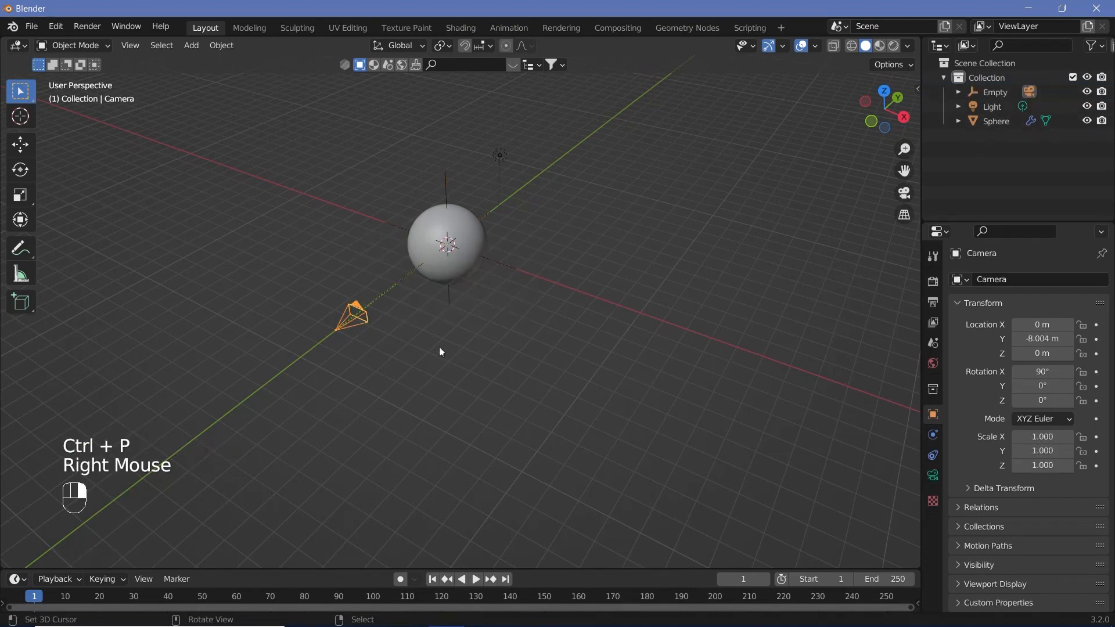
pyautogui.press('KP_0')
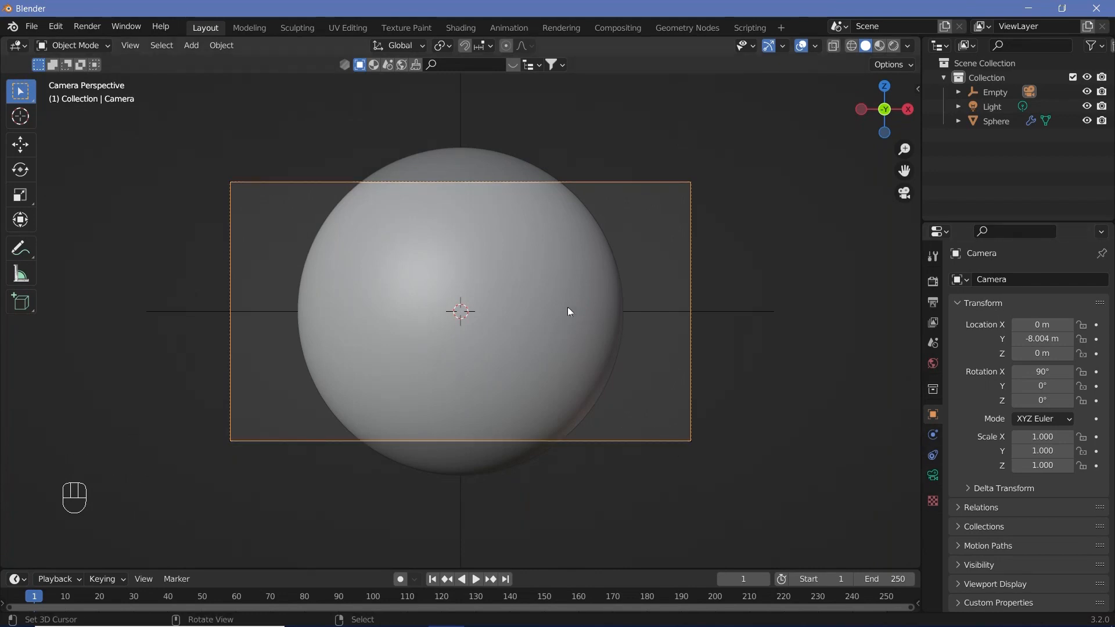
pyautogui.click(933, 475)
pyautogui.doubleClick(1040, 347)
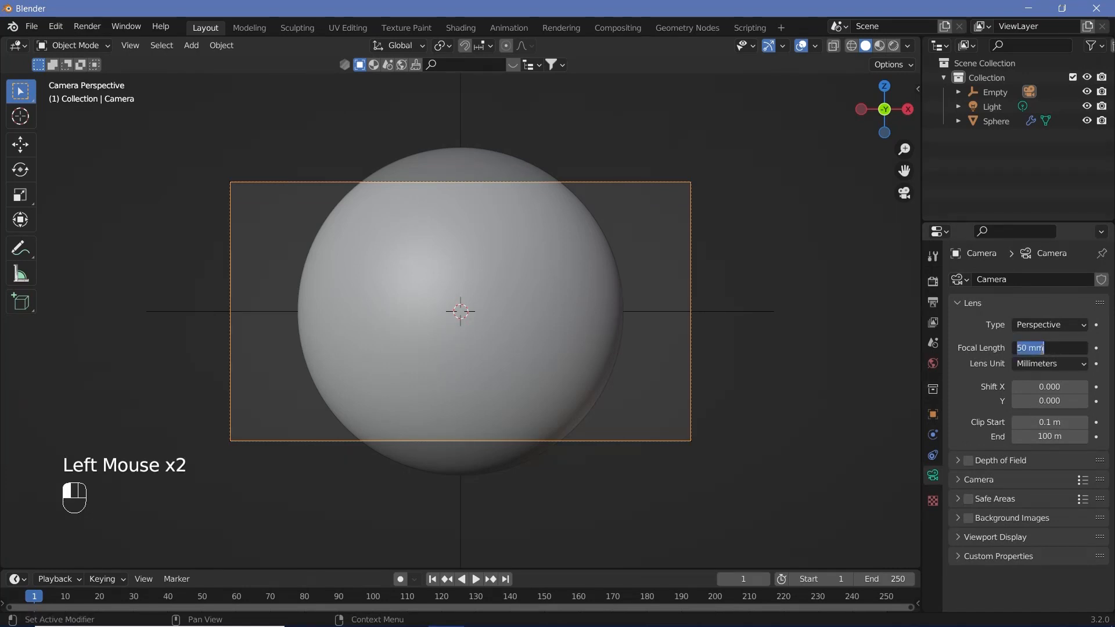
pyautogui.write('1')
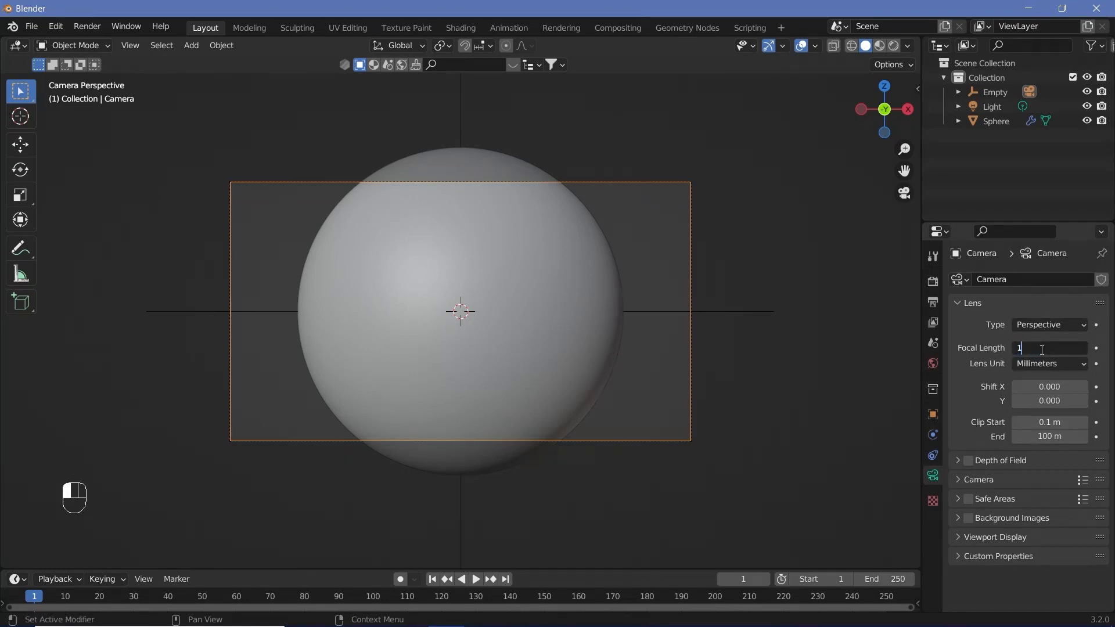
pyautogui.write('00')
pyautogui.press('Return')
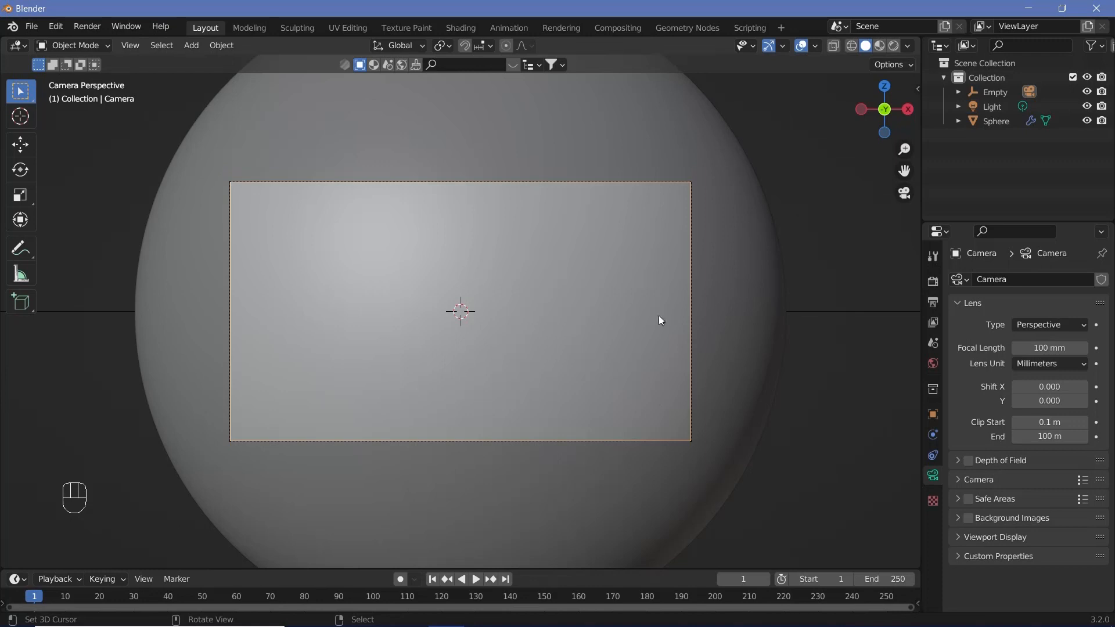
# Move the camera back about 3.8 m along negative Y and raise it along Z to frame the sphere's upper half.
pyautogui.press('g')
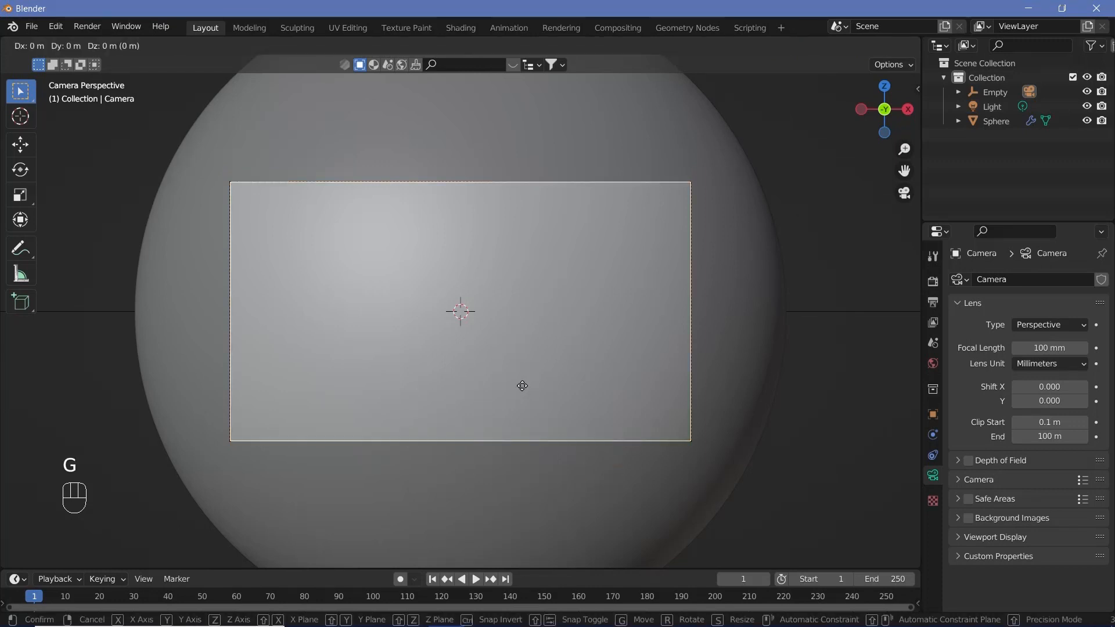
pyautogui.press('y')
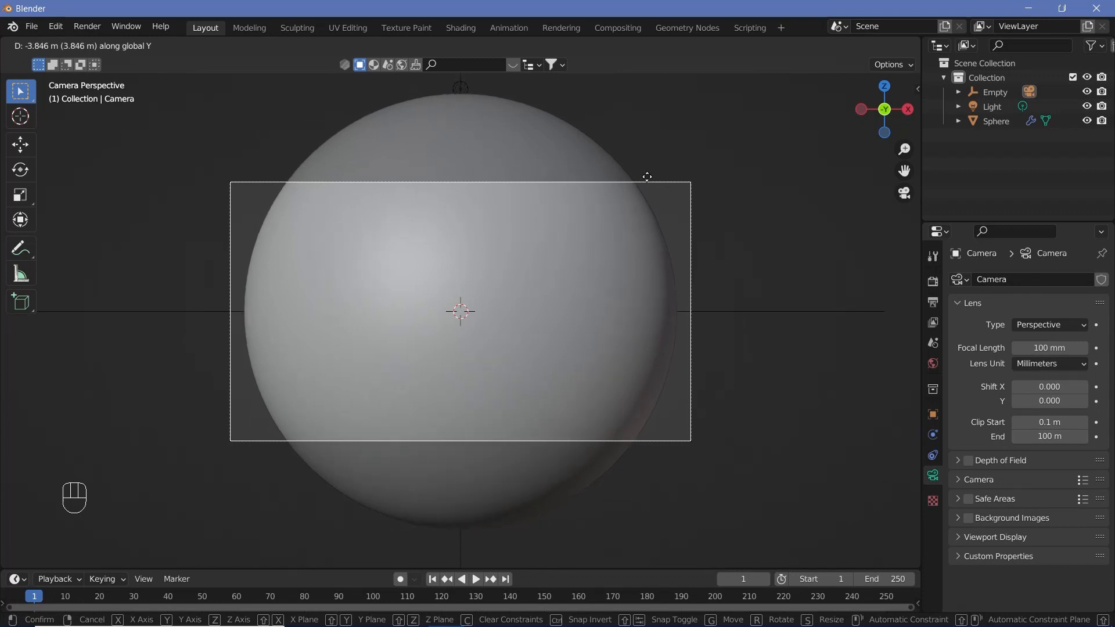
pyautogui.click(648, 180)
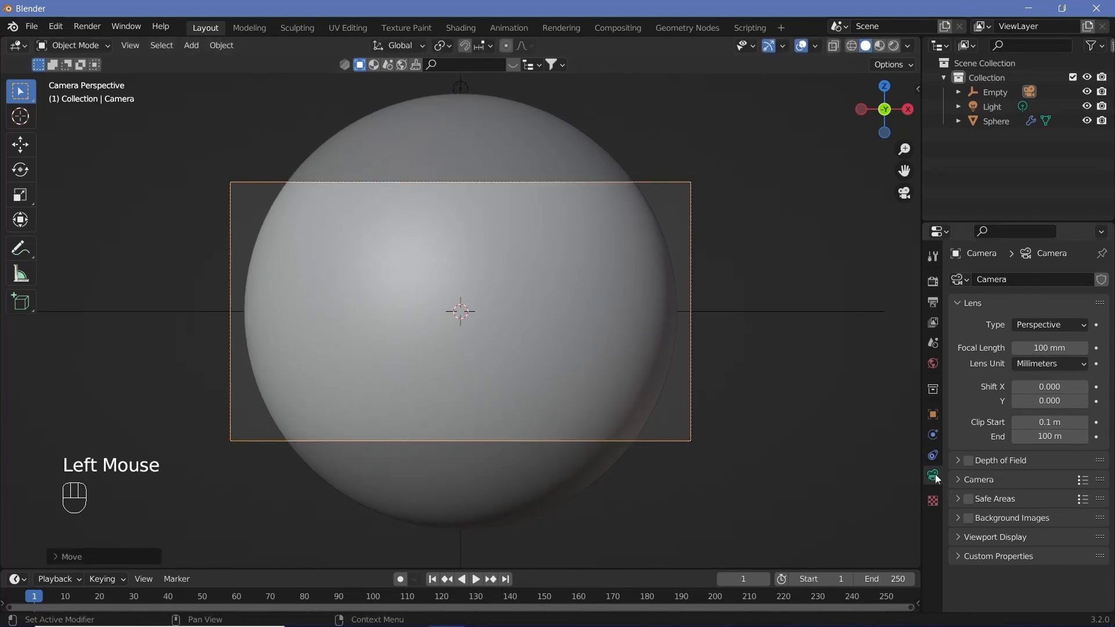
pyautogui.press('g')
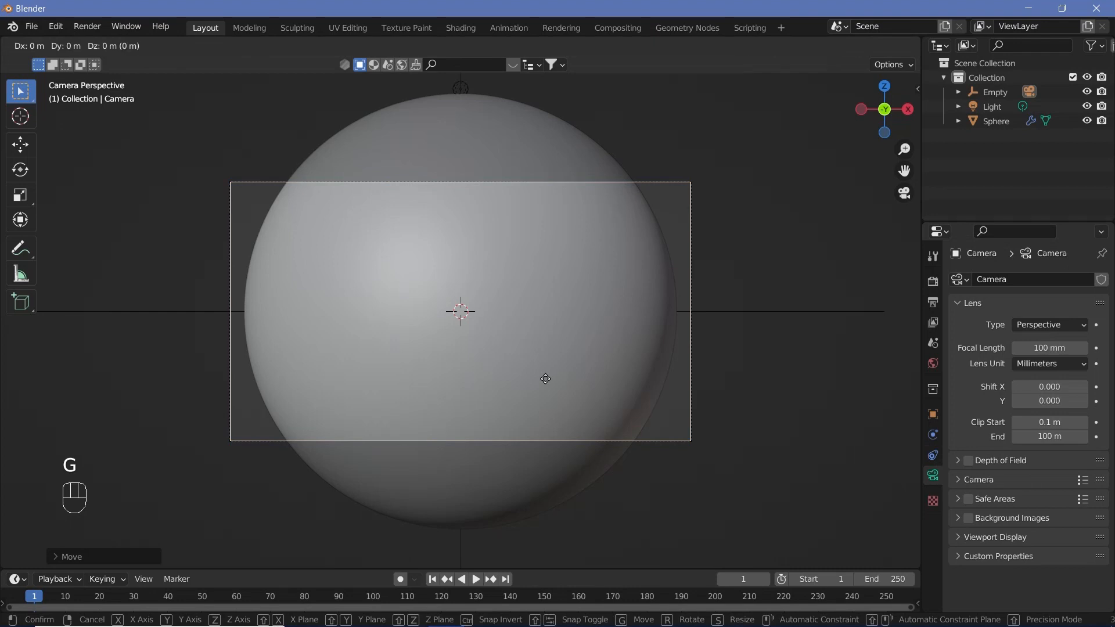
pyautogui.press('y')
pyautogui.press('z')
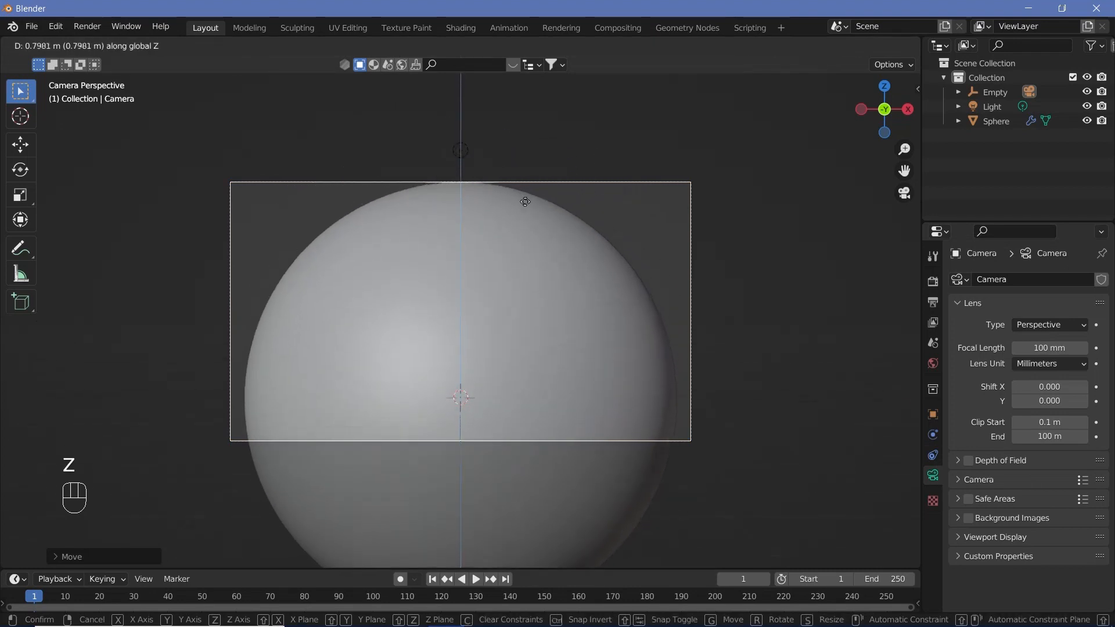
pyautogui.click(537, 159)
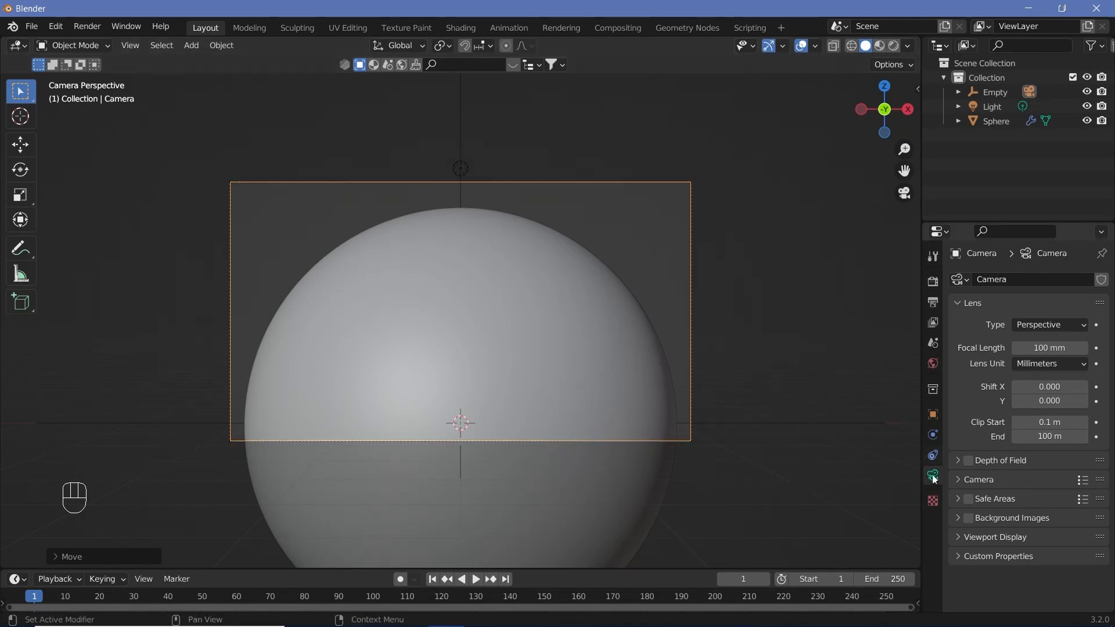
# Set the camera's passepartout opacity to 1.000 so the area outside the frame is fully blacked out.
pyautogui.click(956, 536)
pyautogui.scroll(-2, 975, 556)
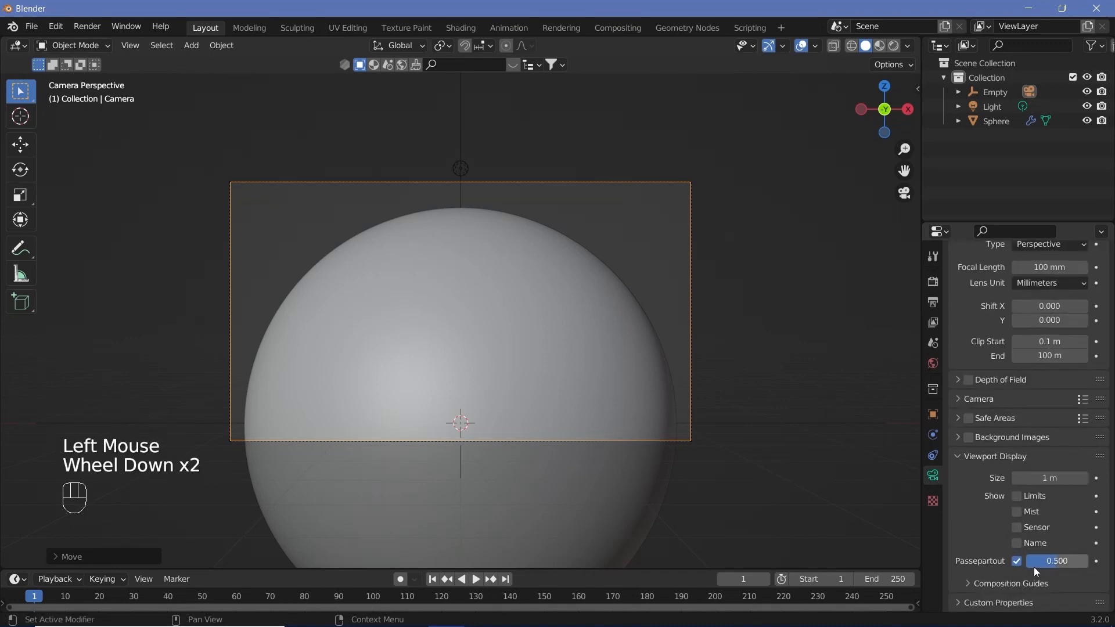
pyautogui.moveTo(1042, 561); pyautogui.dragTo(1103, 561)
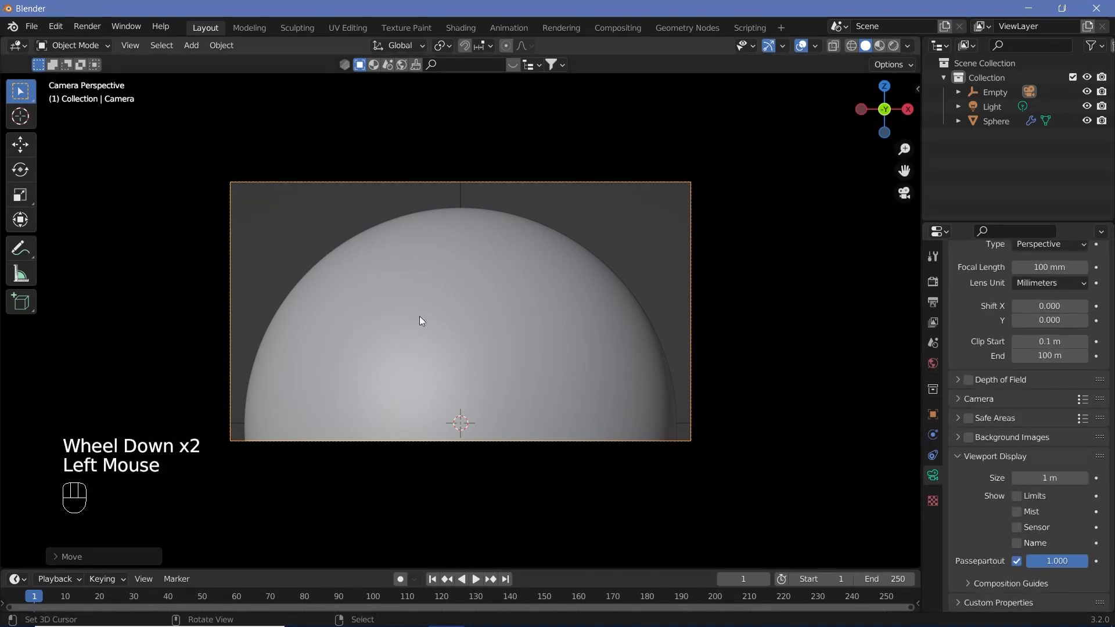
# Raise the camera slightly more along Z, leaving extra space above the sphere in the frame.
pyautogui.press('g')
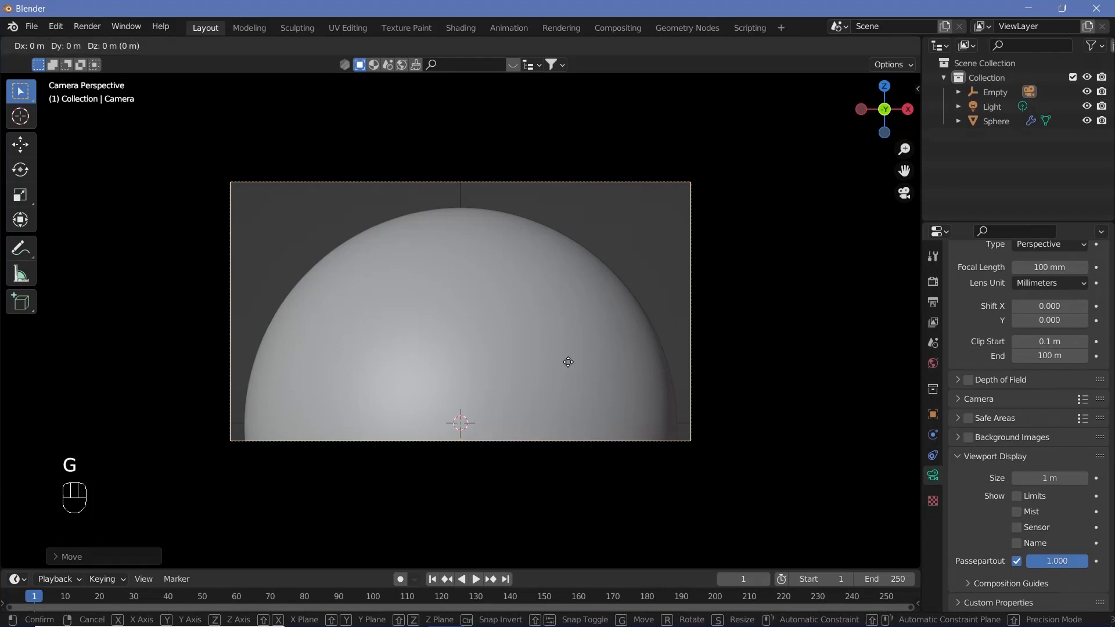
pyautogui.press('z')
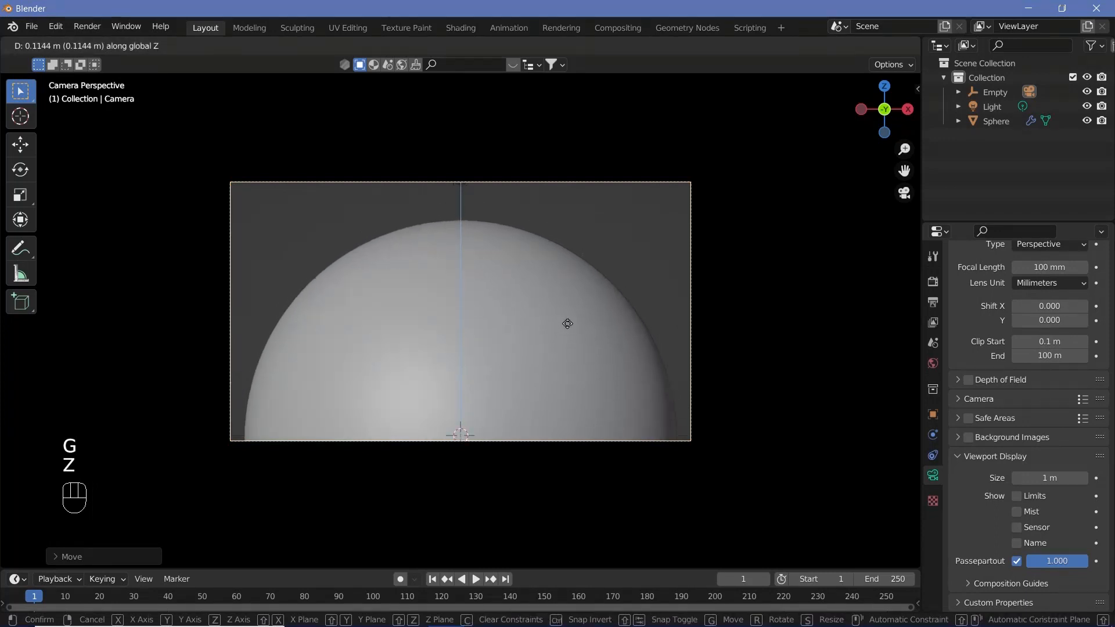
pyautogui.click(580, 324)
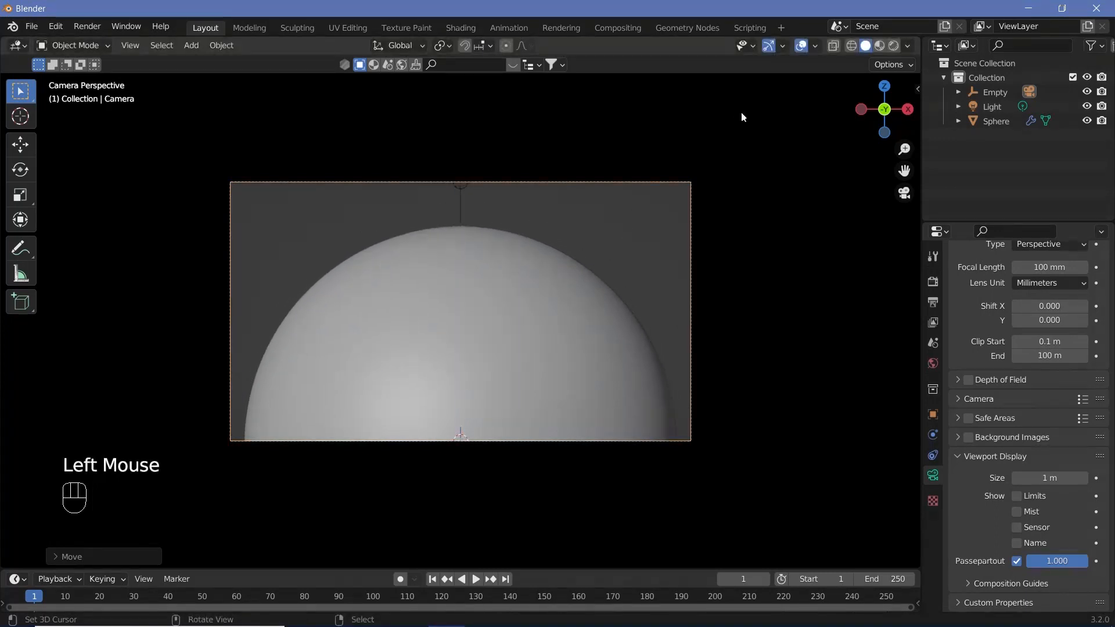
# Use rendered shading in the viewport and set the point light's power to 5000 W.
pyautogui.click(895, 48)
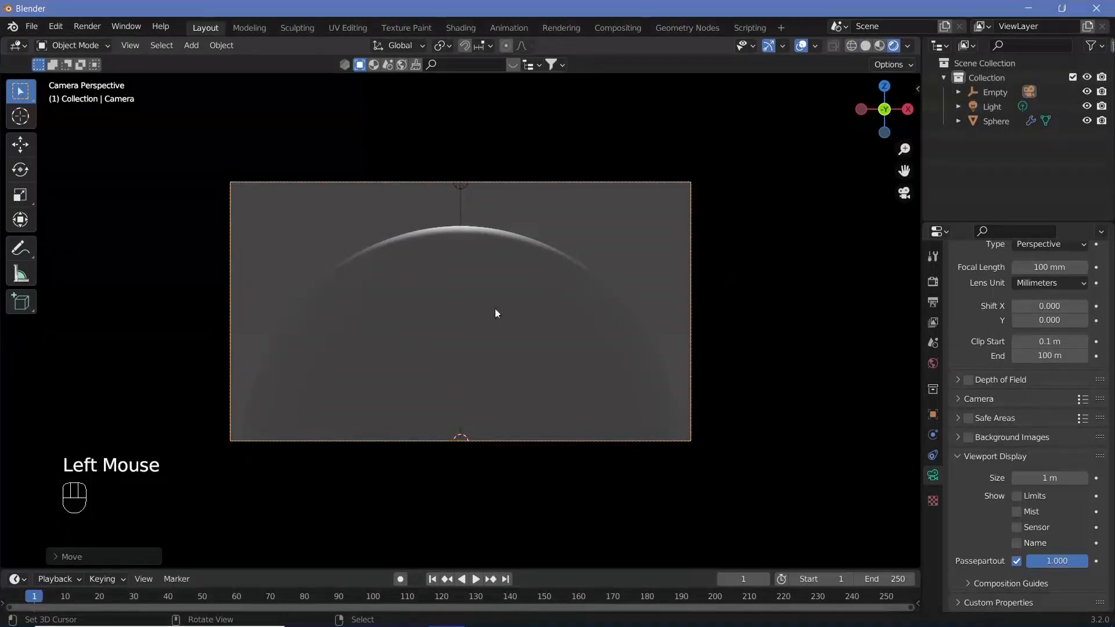
pyautogui.rightClick(461, 186)
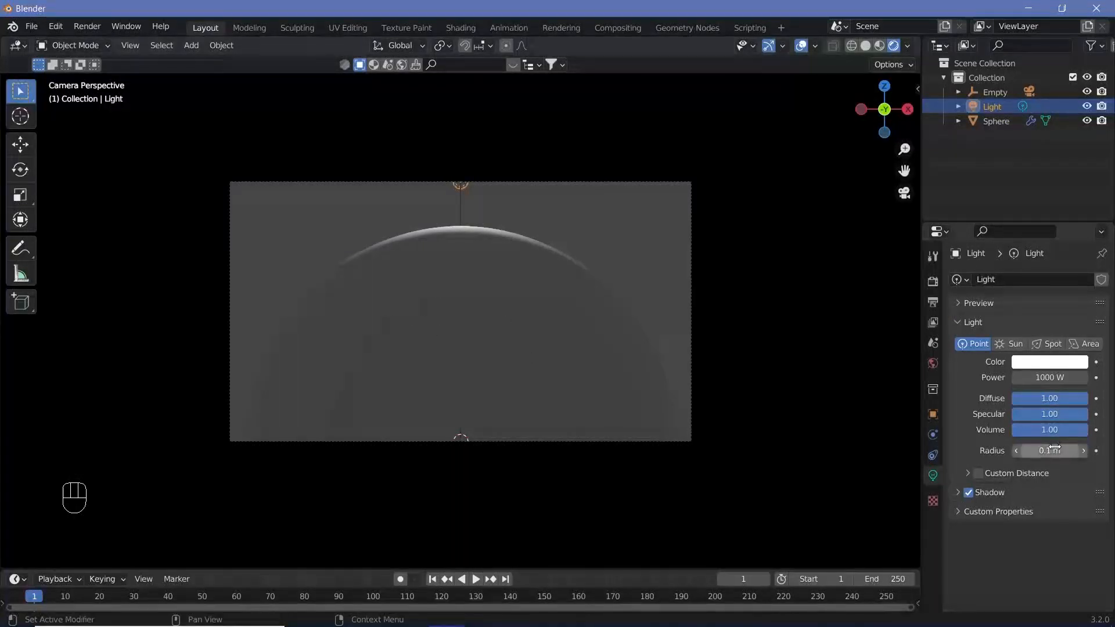
pyautogui.click(1044, 377)
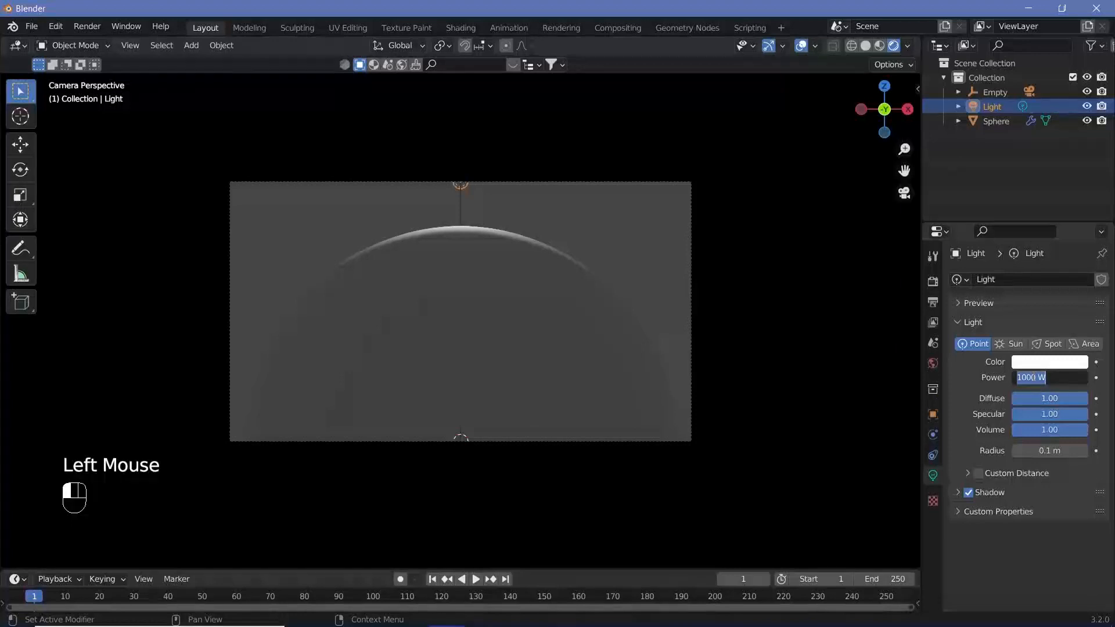
pyautogui.write('500')
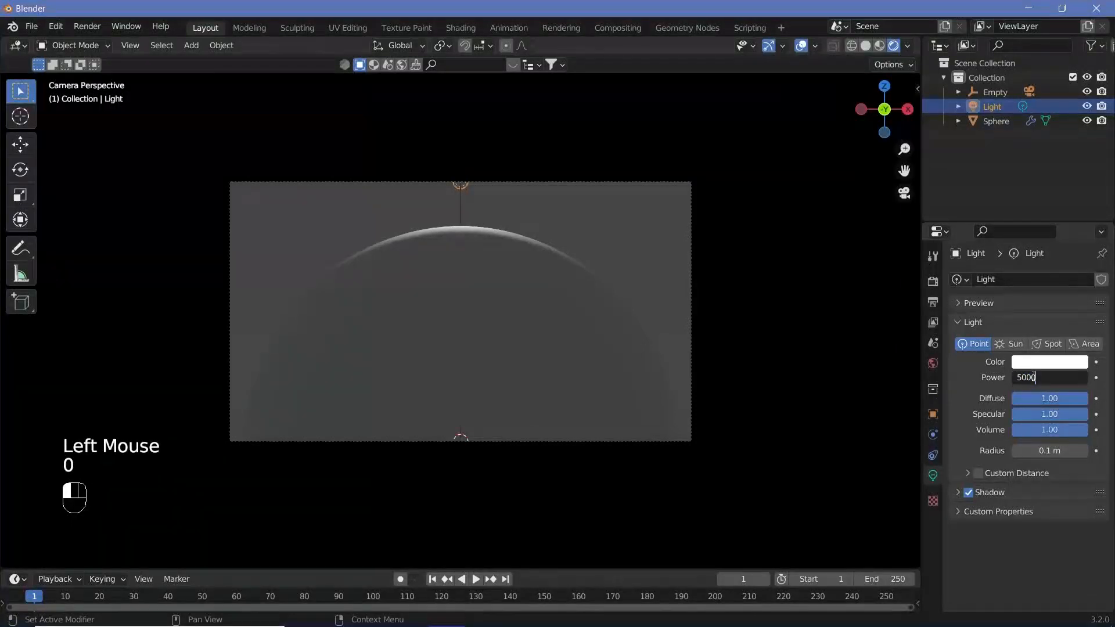
# Set the point light's radius to 4 m.
pyautogui.moveTo(1045, 450); pyautogui.dragTo(1085, 451)
pyautogui.doubleClick(1039, 451)
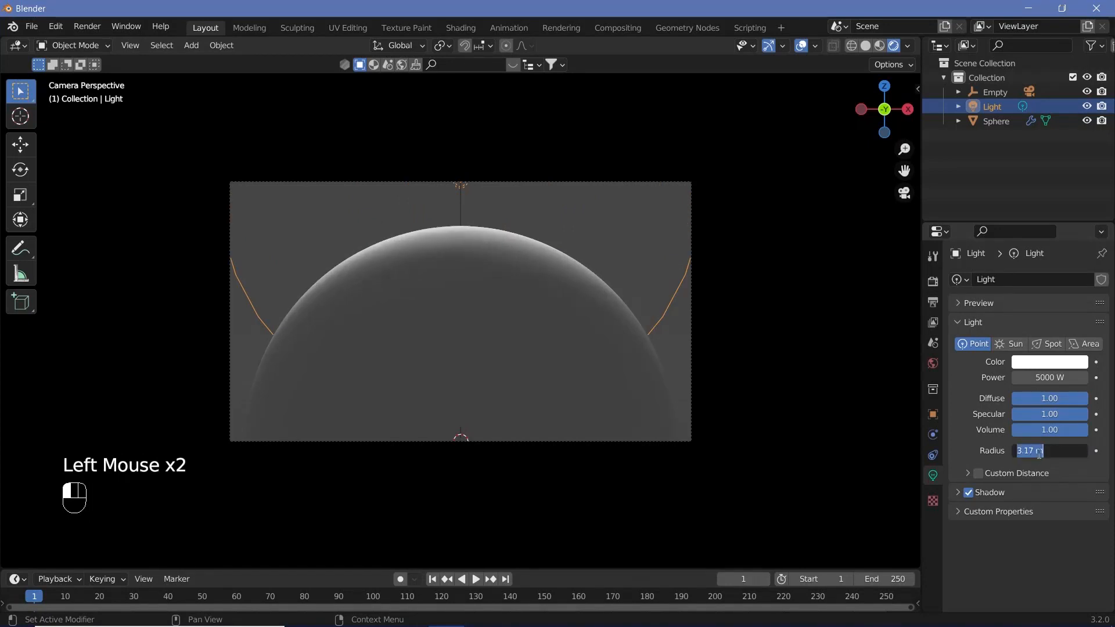
pyautogui.write('4')
pyautogui.press('Return')
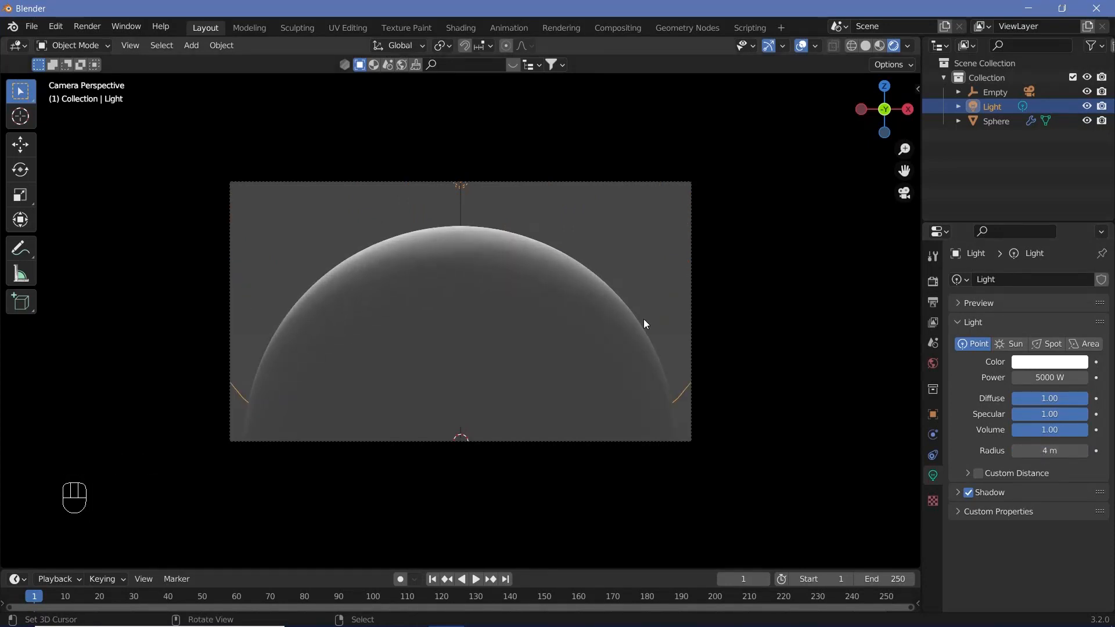
# Leave the camera view and move the light along negative Y, closer to the sphere.
pyautogui.press('KP_0')
pyautogui.moveTo(499, 239); pyautogui.dragTo(422, 216, button='middle')
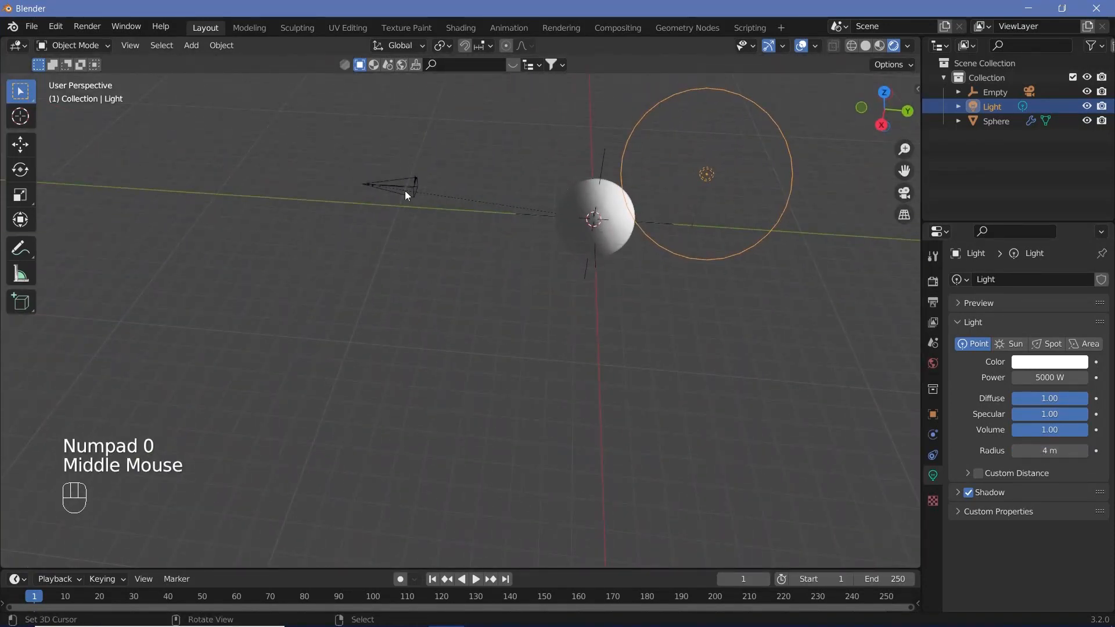
pyautogui.press('g')
pyautogui.press('y')
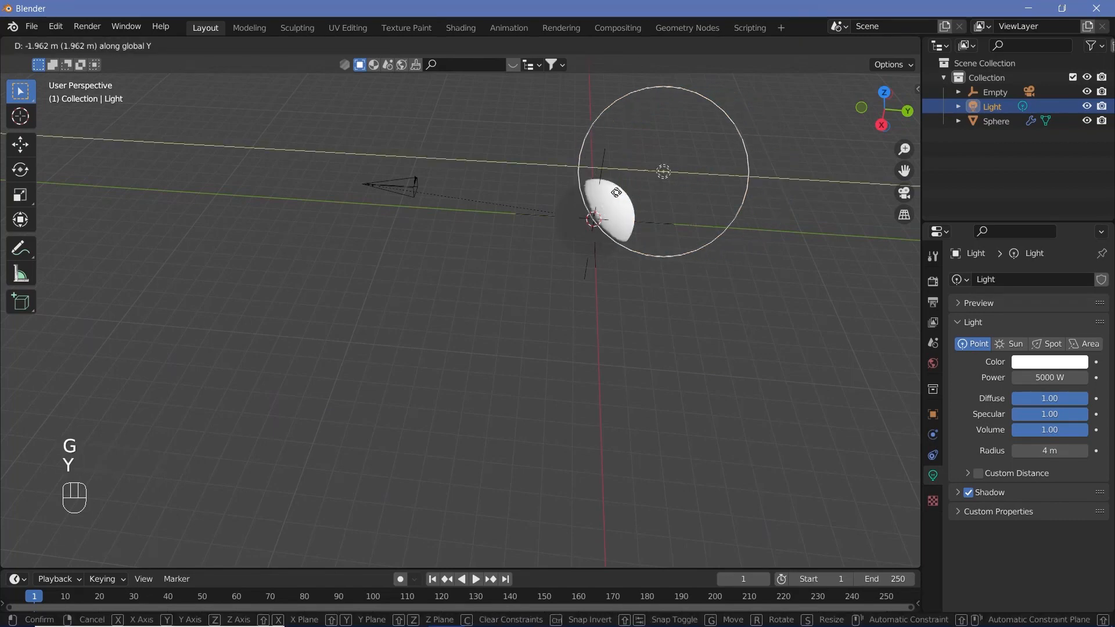
pyautogui.click(625, 203)
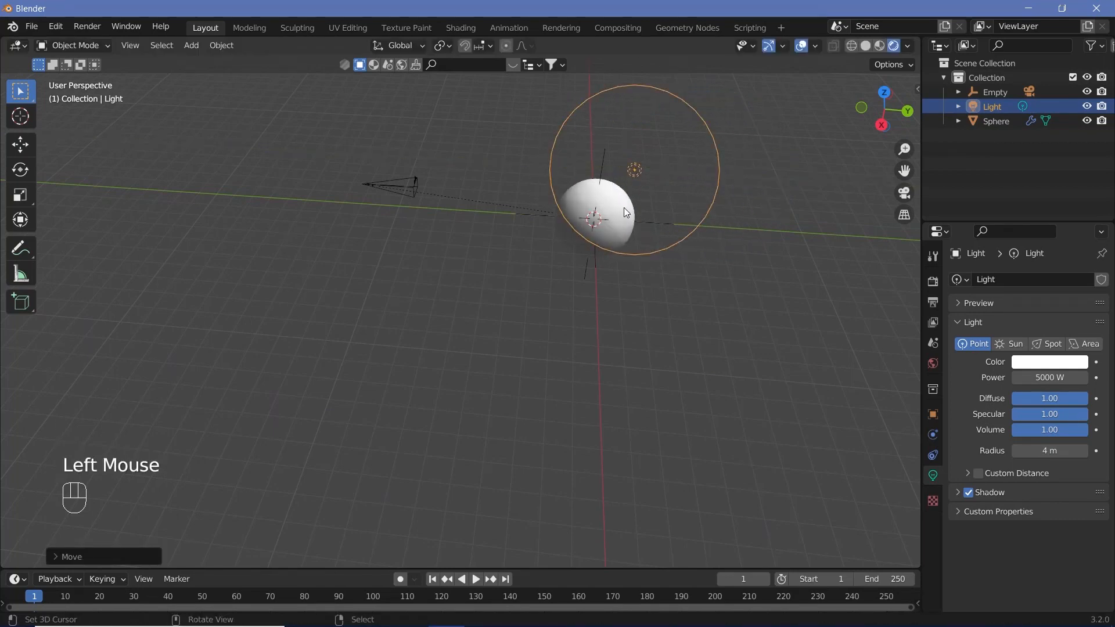
# Return to the camera view, fine-tune the light's position along Y, and reduce its radius.
pyautogui.press('Right')
pyautogui.press('KP_0')
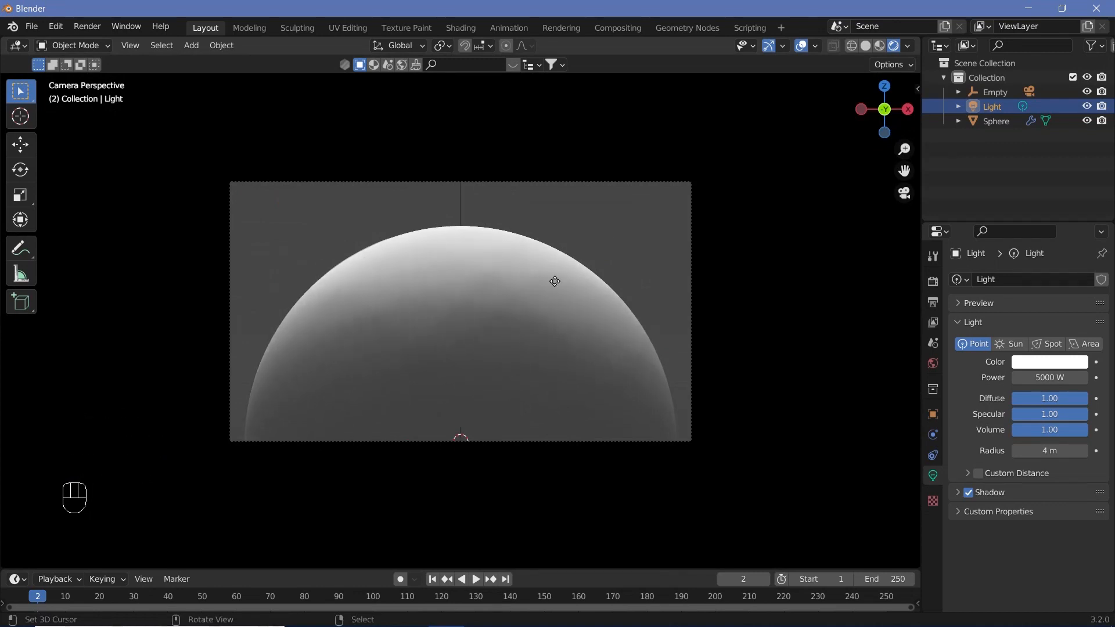
pyautogui.press('g')
pyautogui.press('y')
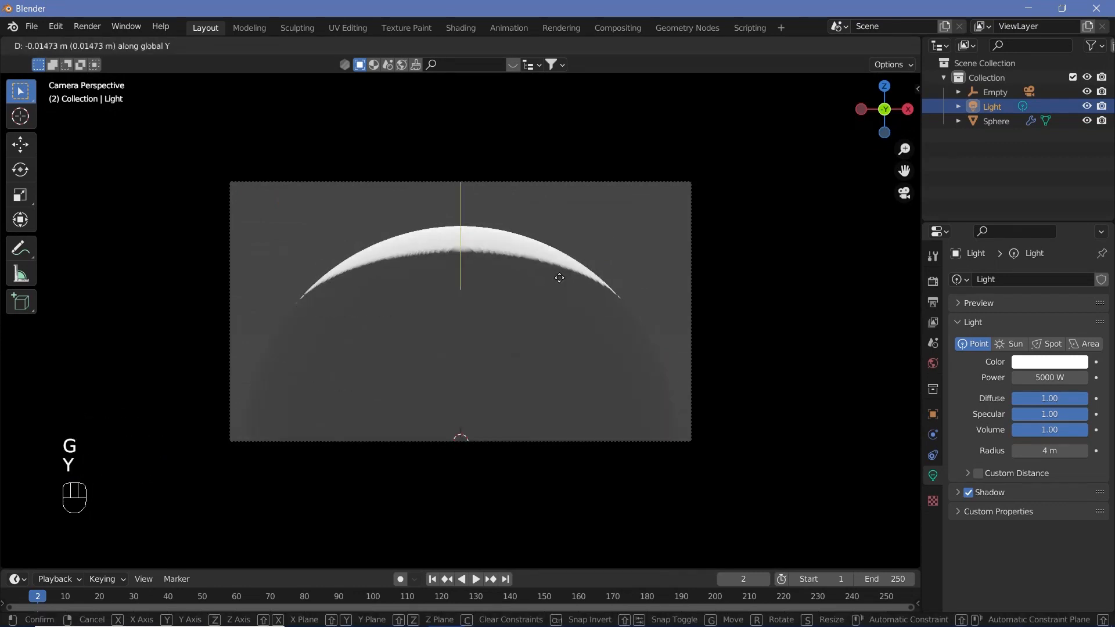
pyautogui.doubleClick(1054, 446)
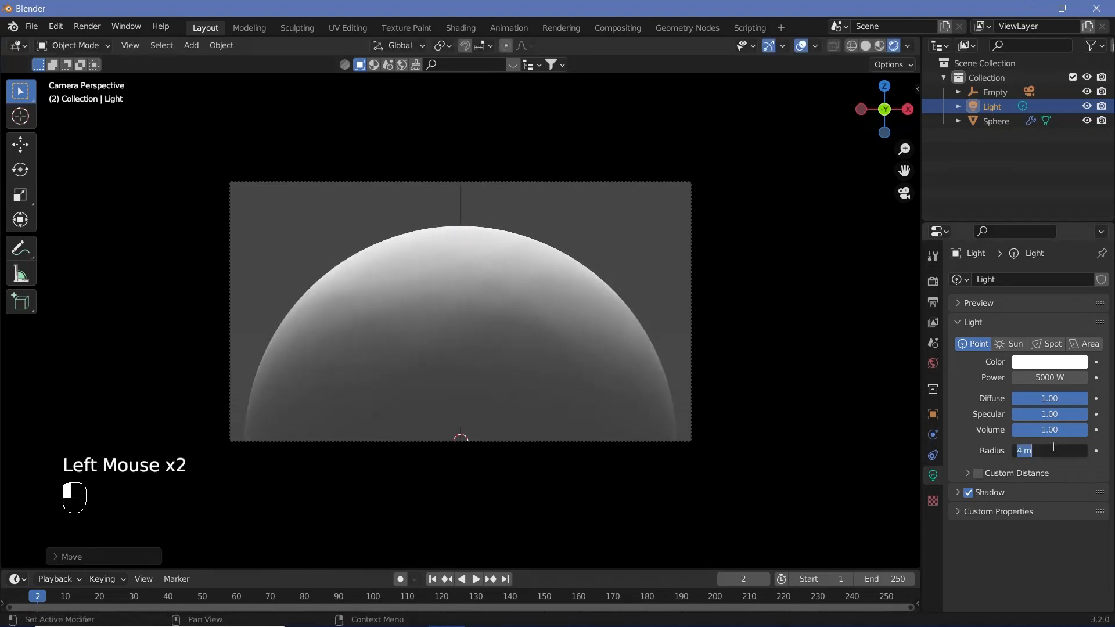
pyautogui.write('0')
pyautogui.press('Return')
# Set the world background colour to black and select the sphere.
pyautogui.rightClick(409, 360)
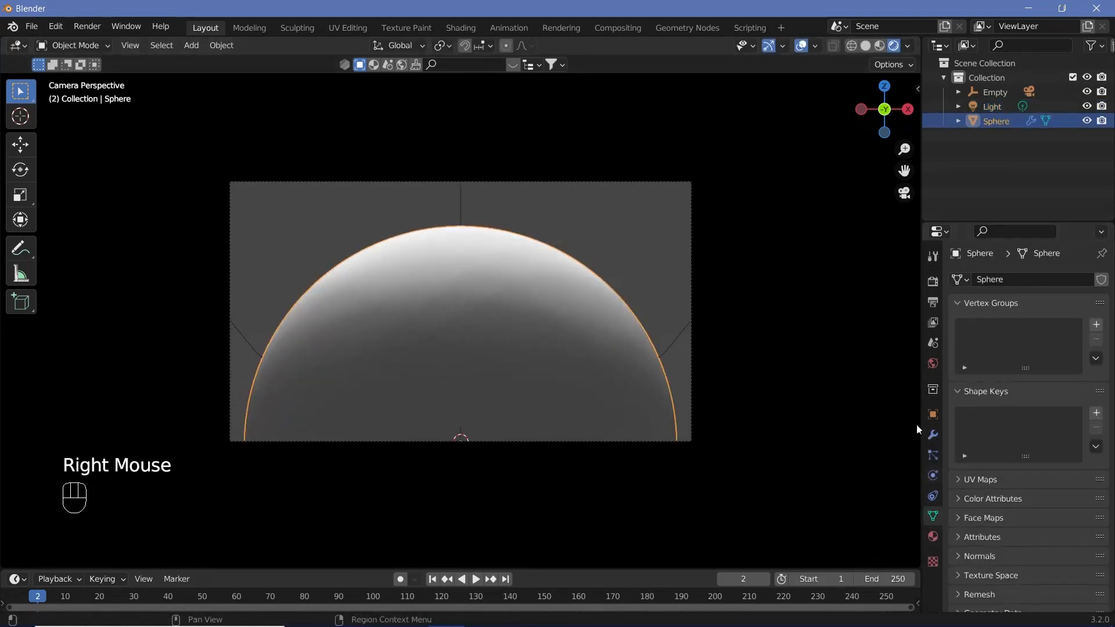
pyautogui.click(932, 364)
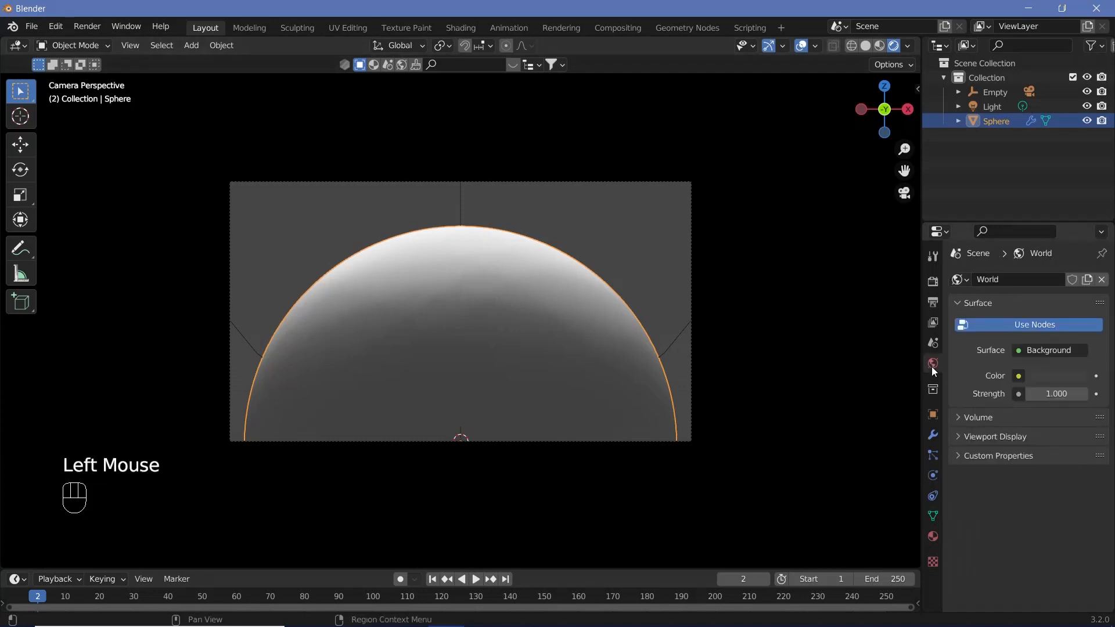
pyautogui.click(1067, 374)
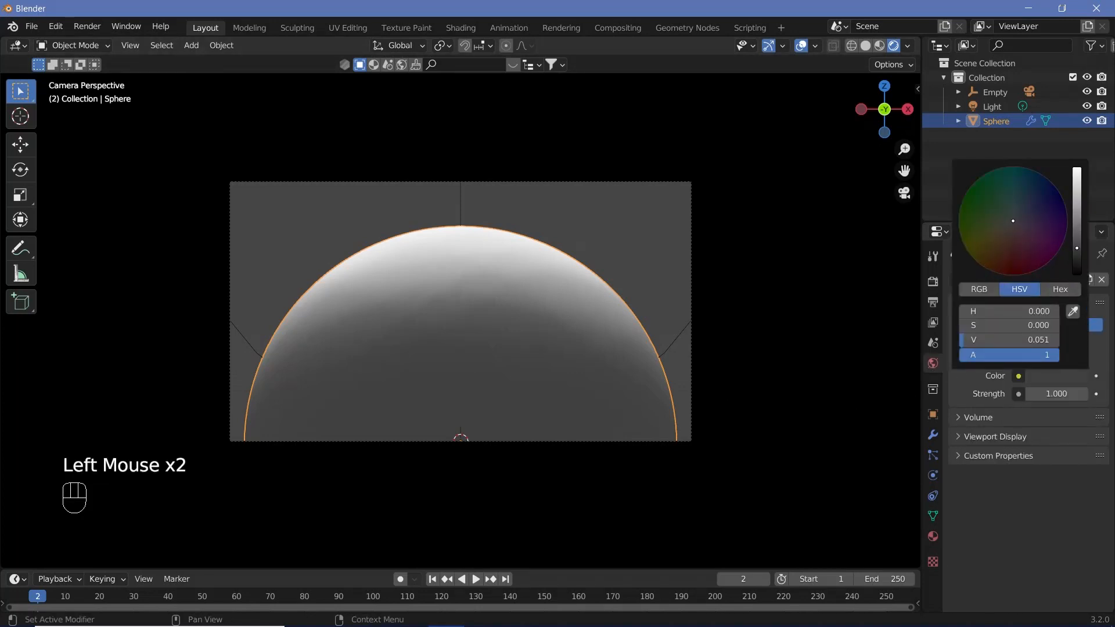
pyautogui.moveTo(1077, 248); pyautogui.dragTo(1077, 273)
pyautogui.rightClick(450, 319)
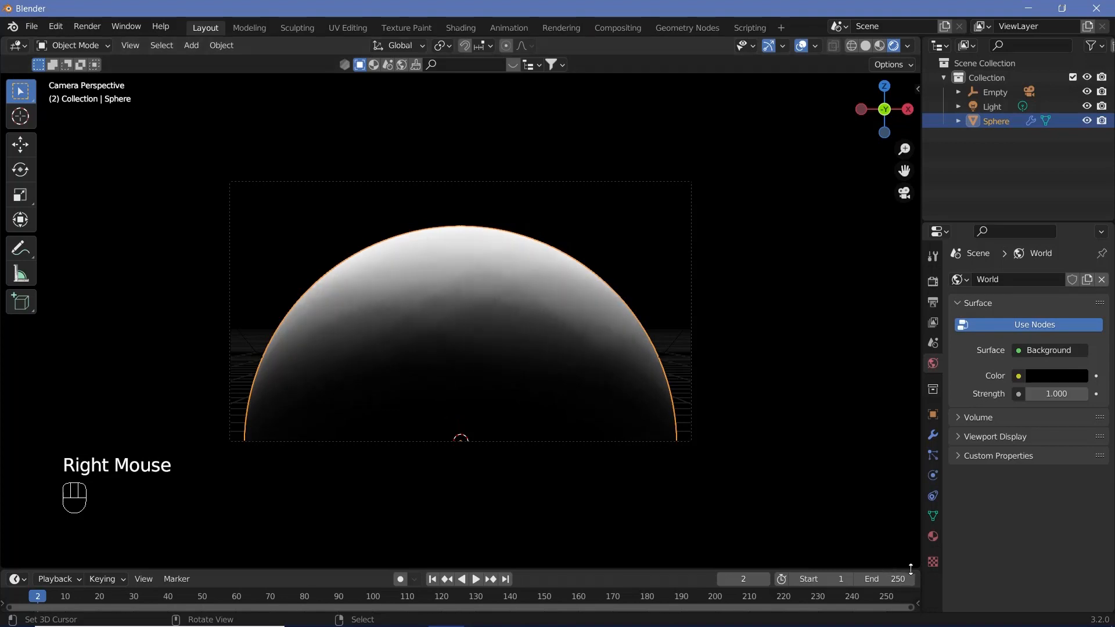
# Split the 3D viewport horizontally and turn the lower area into a Shader Editor.
pyautogui.moveTo(916, 566); pyautogui.dragTo(878, 351)
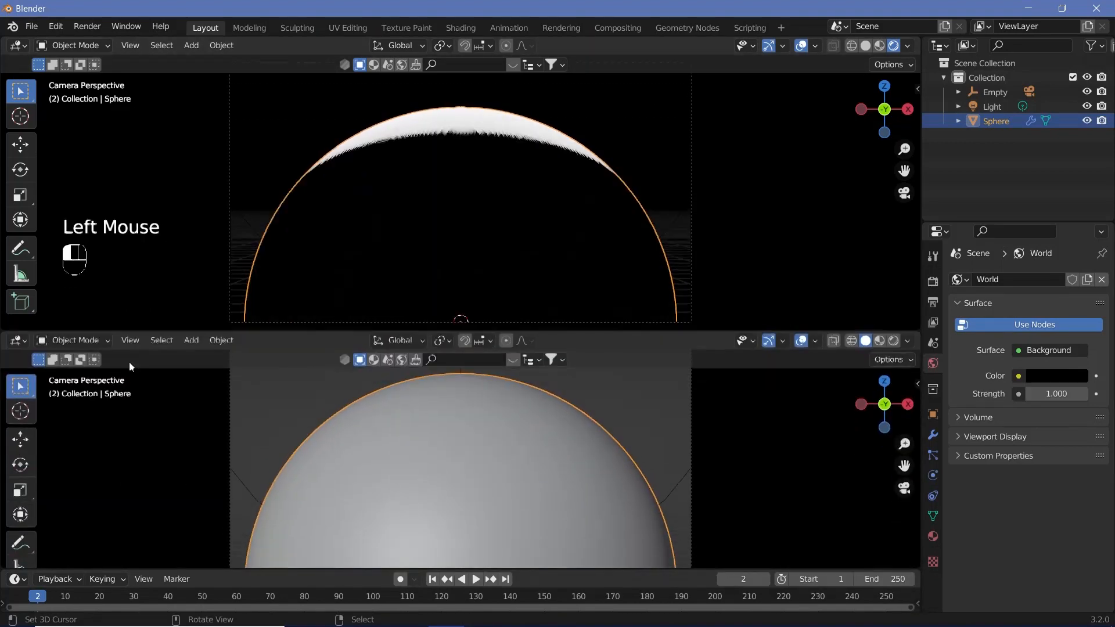
pyautogui.click(16, 361)
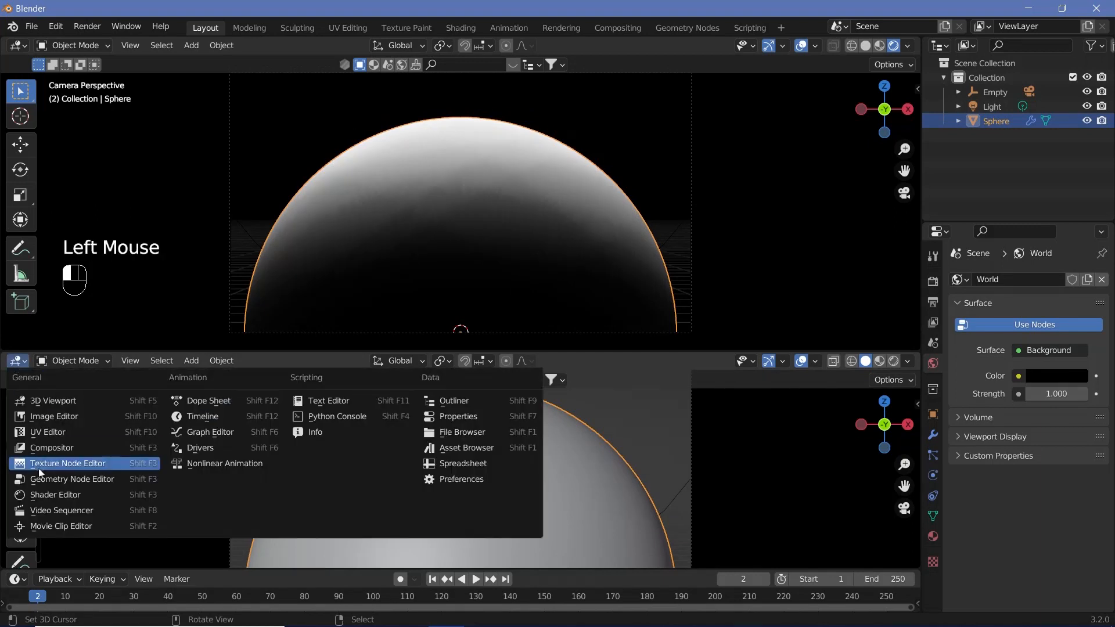
pyautogui.click(42, 494)
# Create a new material for the sphere and add a Musgrave Texture node to it.
pyautogui.click(479, 361)
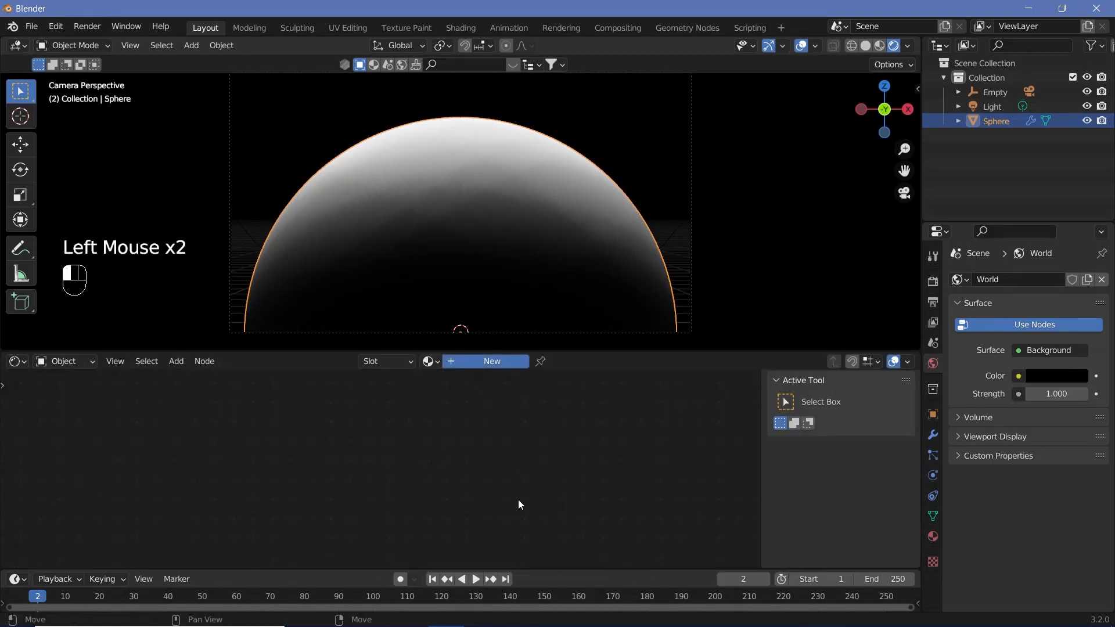
pyautogui.moveTo(518, 499); pyautogui.dragTo(670, 448, button='middle')
pyautogui.scroll(3, 302, 475)
pyautogui.moveTo(302, 475); pyautogui.dragTo(407, 466, button='middle')
pyautogui.scroll(2, 496, 486)
pyautogui.hotkey('shift', 'a')
pyautogui.click(408, 466)
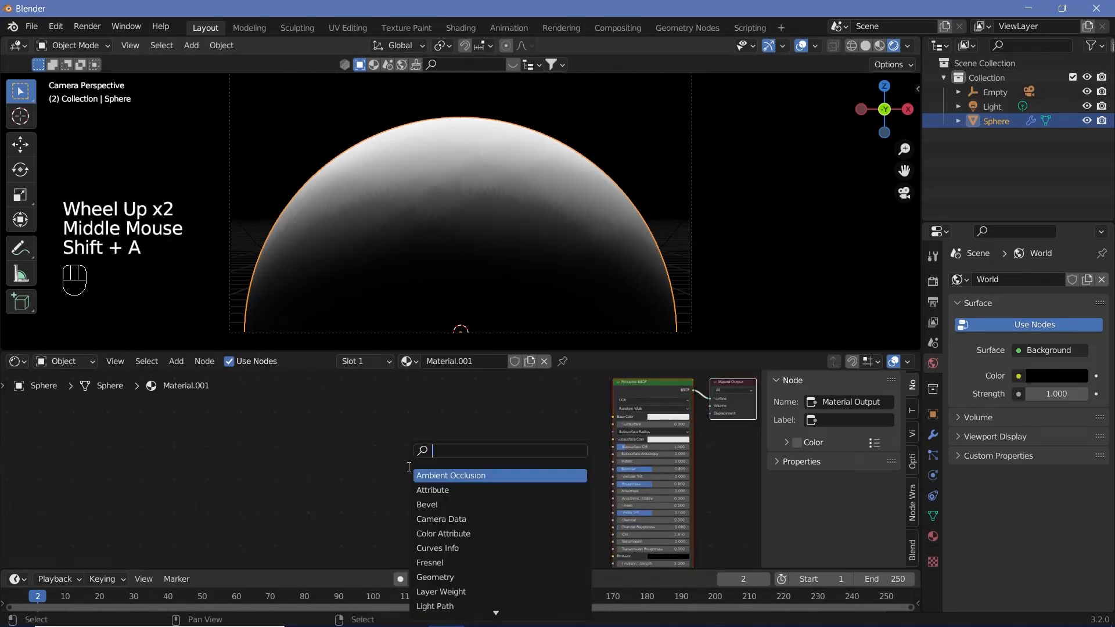
pyautogui.write('musgrave')
pyautogui.press('Return')
# Position the Musgrave Texture node before the Principled BSDF and preview its Height output on the sphere.
pyautogui.scroll(3, 421, 439)
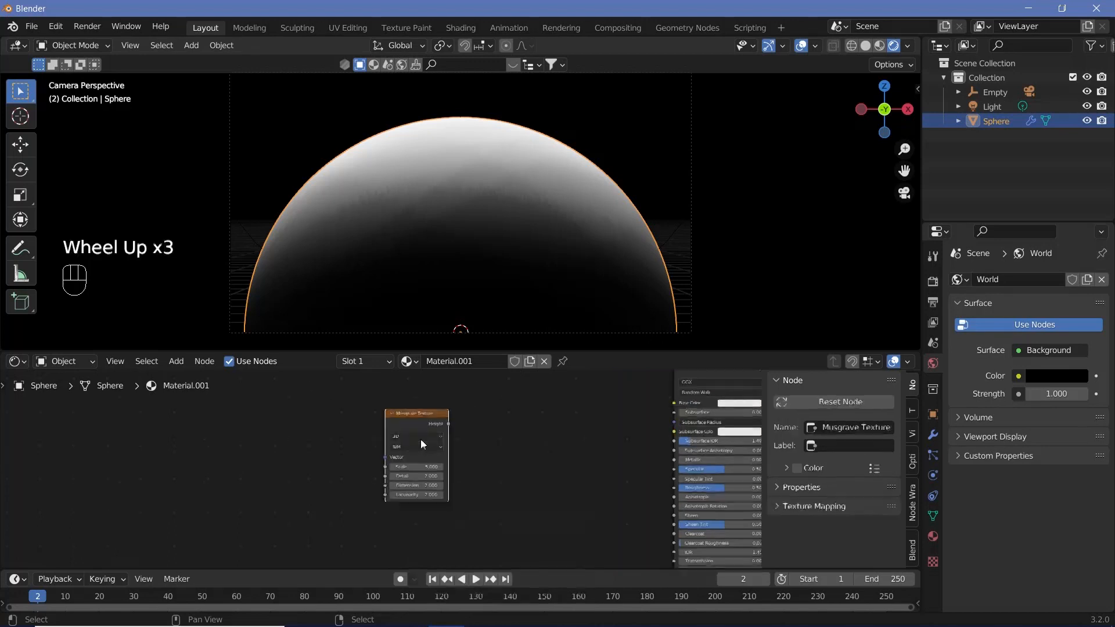
pyautogui.click(430, 430)
pyautogui.moveTo(430, 430); pyautogui.dragTo(468, 438)
pyautogui.scroll(1, 495, 444)
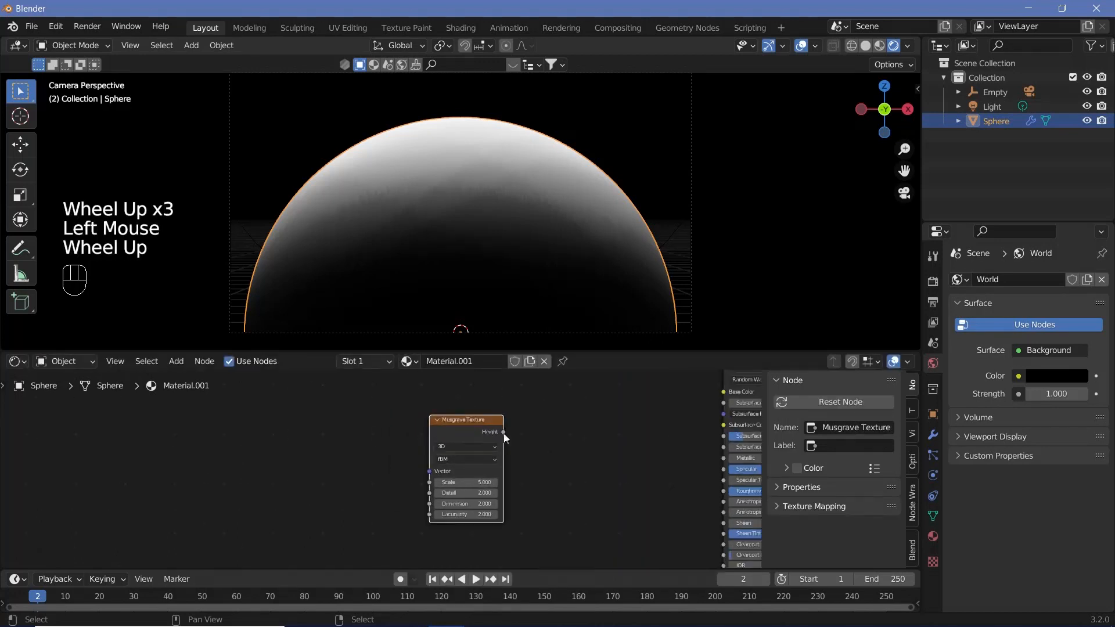
pyautogui.press('ctrl')
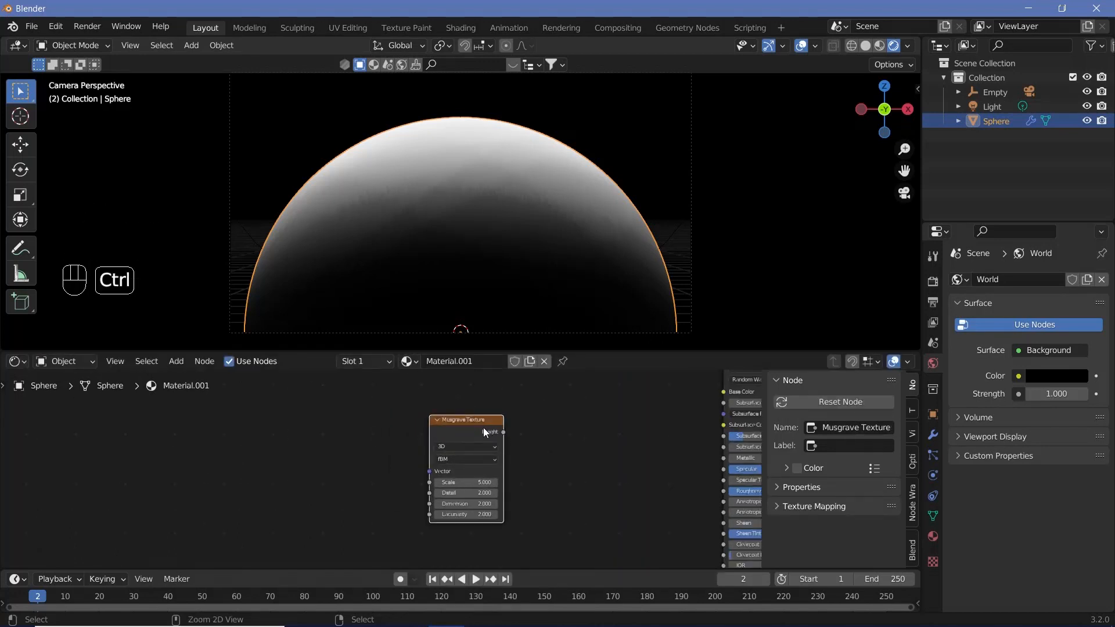
pyautogui.keyDown('ctrl'); pyautogui.keyDown('shift'); pyautogui.click(483, 428); pyautogui.keyUp('shift'); pyautogui.keyUp('ctrl')
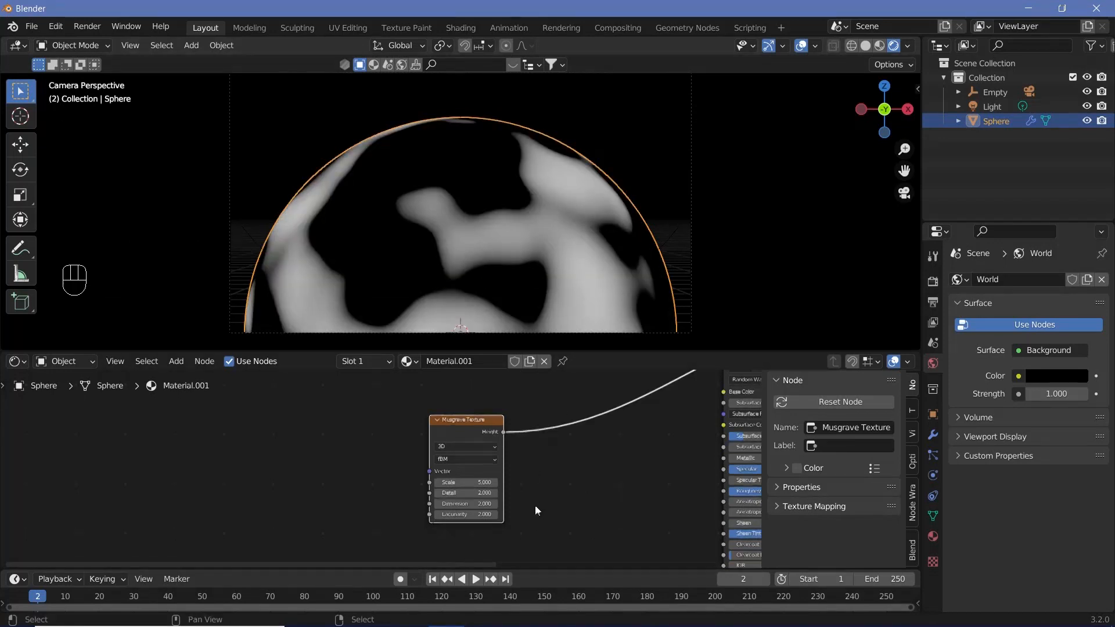
# Set the Musgrave Texture node's type to Ridged Multifractal.
pyautogui.scroll(6, 536, 508)
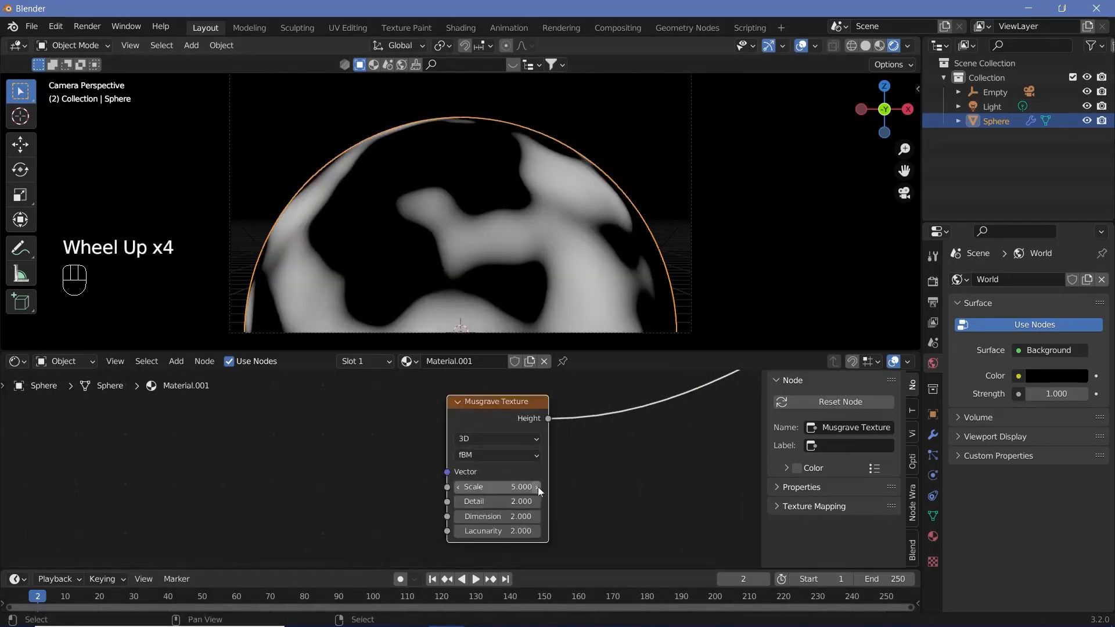
pyautogui.click(535, 451)
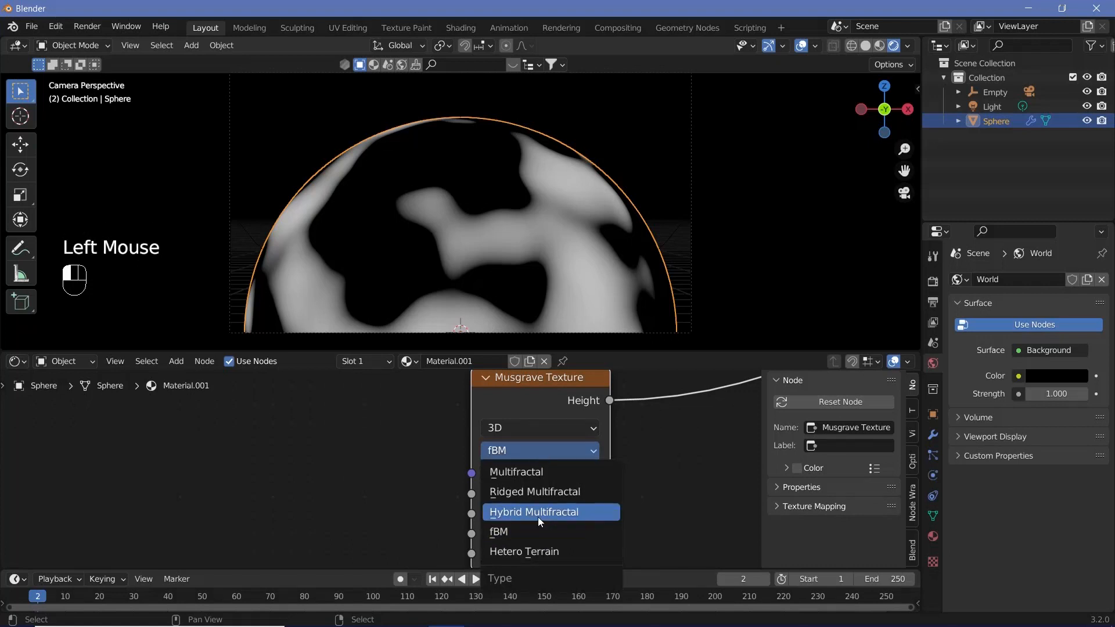
pyautogui.click(535, 493)
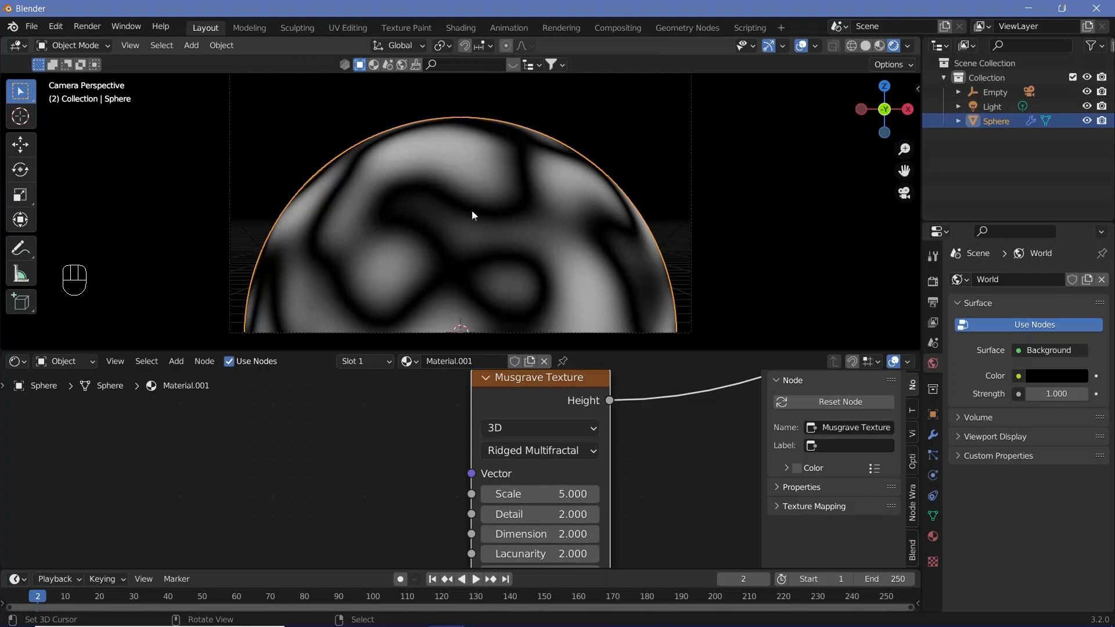
pyautogui.scroll(-2, 524, 234)
pyautogui.scroll(3, 437, 203)
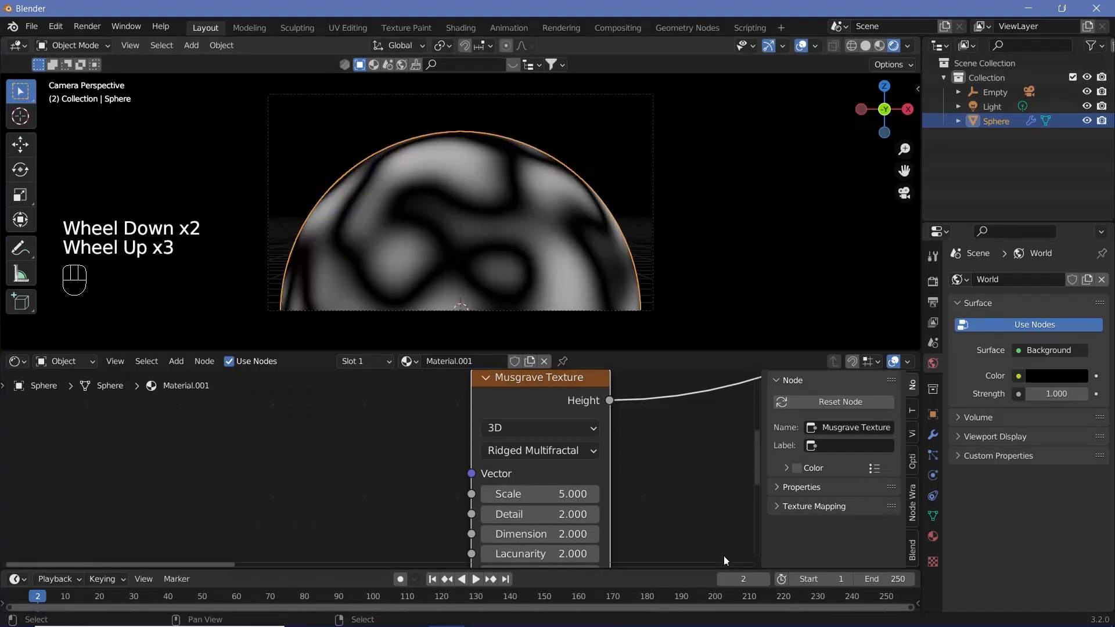
# Raise the Musgrave Texture's Gain to 151.1 and its Detail to 15.
pyautogui.moveTo(723, 556); pyautogui.dragTo(695, 501, button='middle')
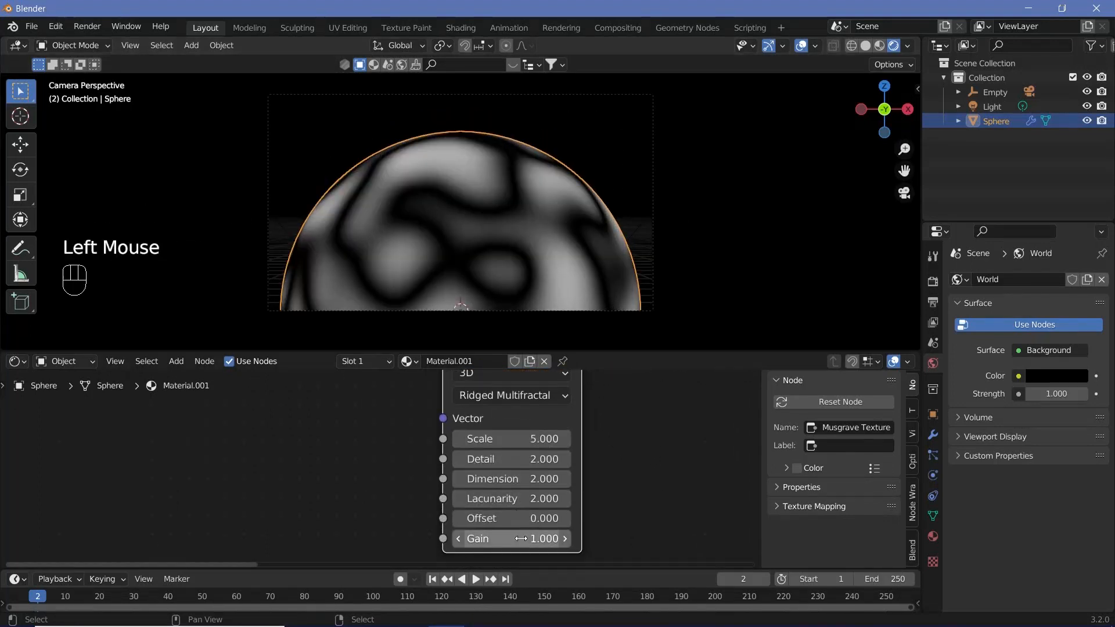
pyautogui.moveTo(521, 539); pyautogui.dragTo(674, 538)
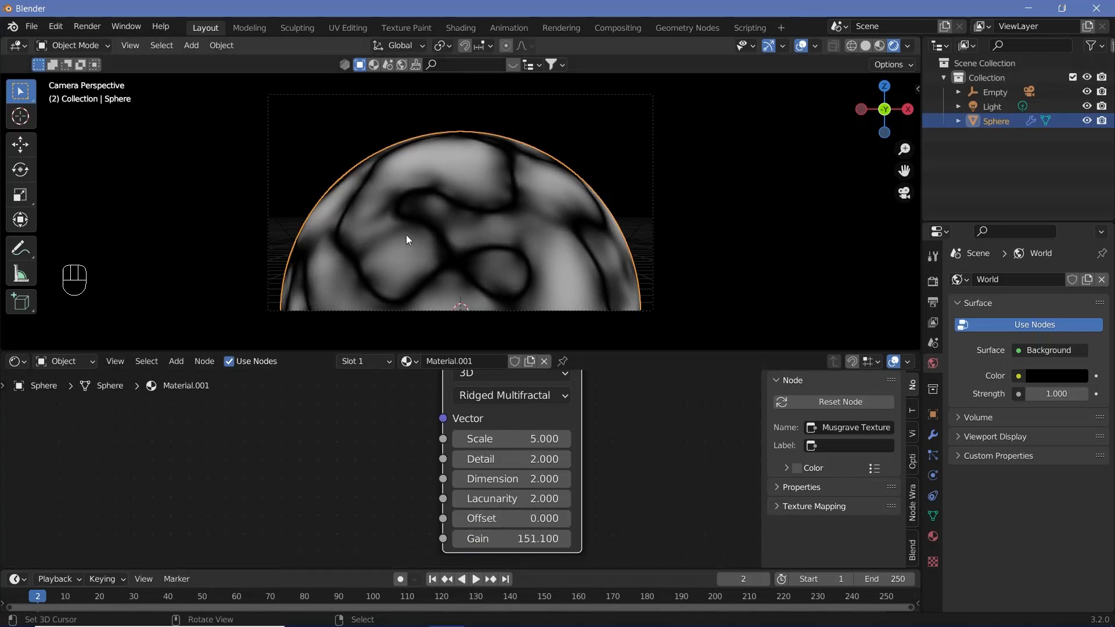
pyautogui.scroll(2, 480, 225)
pyautogui.scroll(-2, 349, 265)
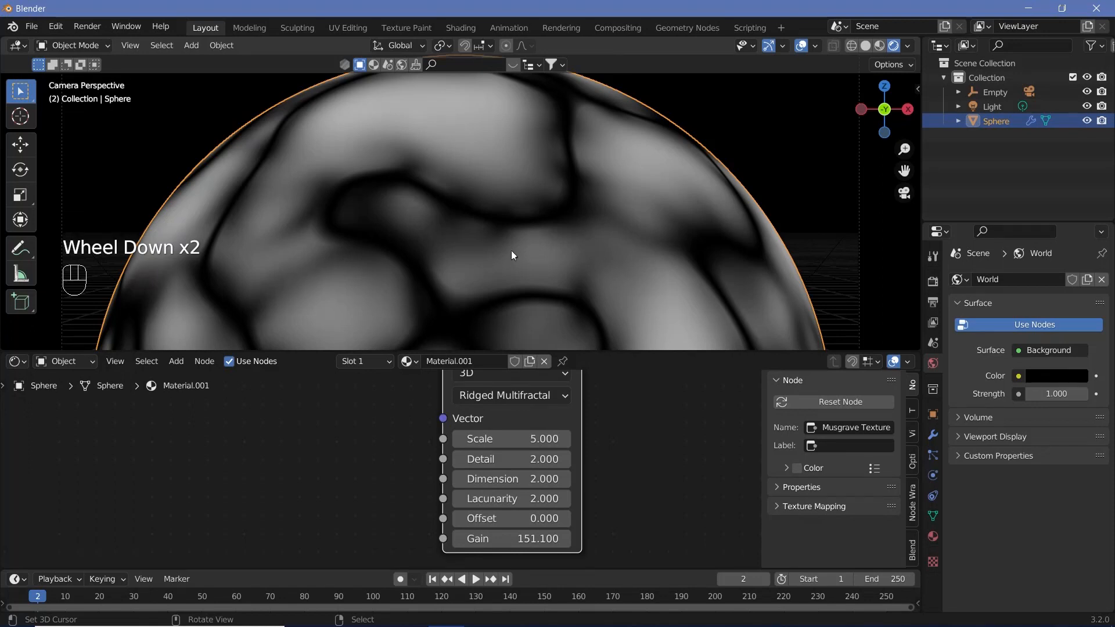
pyautogui.moveTo(482, 460); pyautogui.dragTo(526, 459)
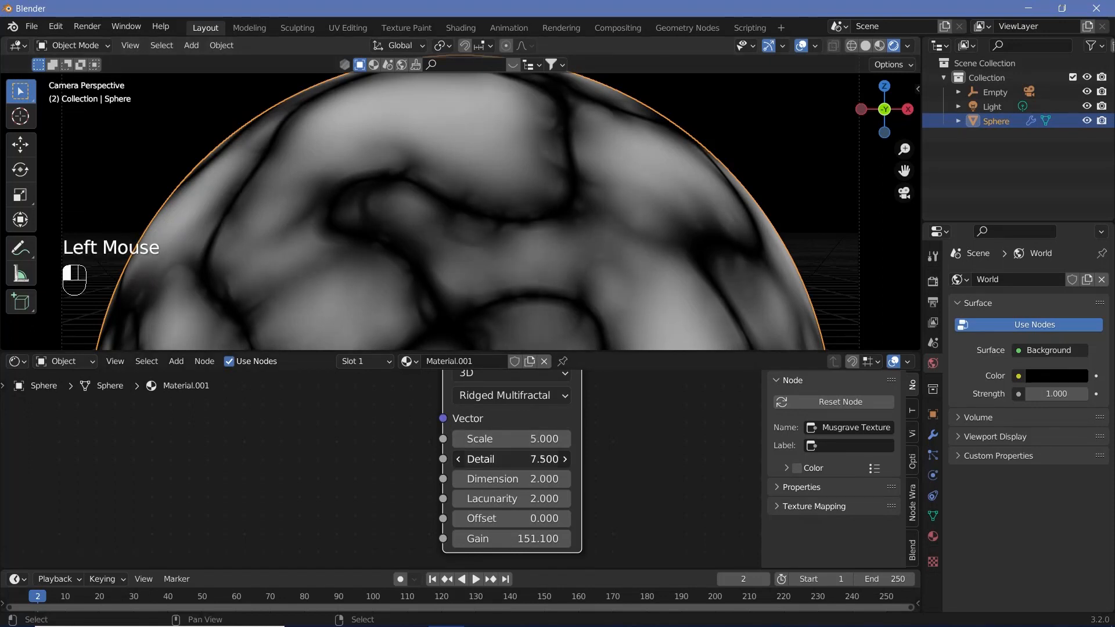
pyautogui.scroll(-2, 525, 197)
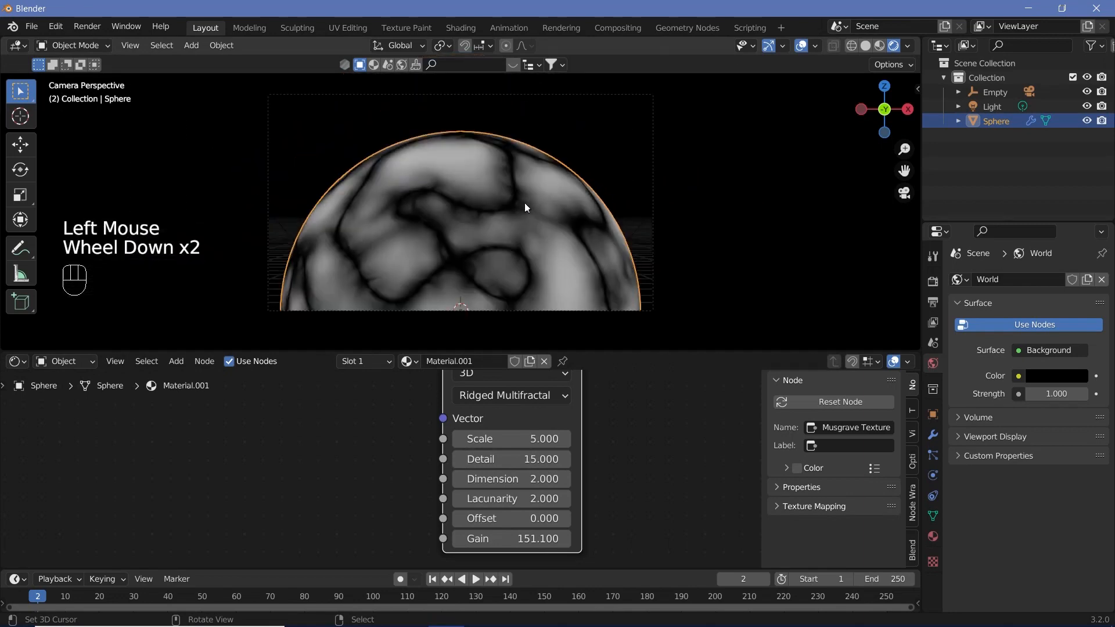
# Lower the Musgrave Texture's Dimension to 0.25 and inspect the finer pattern on the sphere.
pyautogui.scroll(1, 485, 239)
pyautogui.moveTo(513, 234); pyautogui.dragTo(520, 259, button='middle')
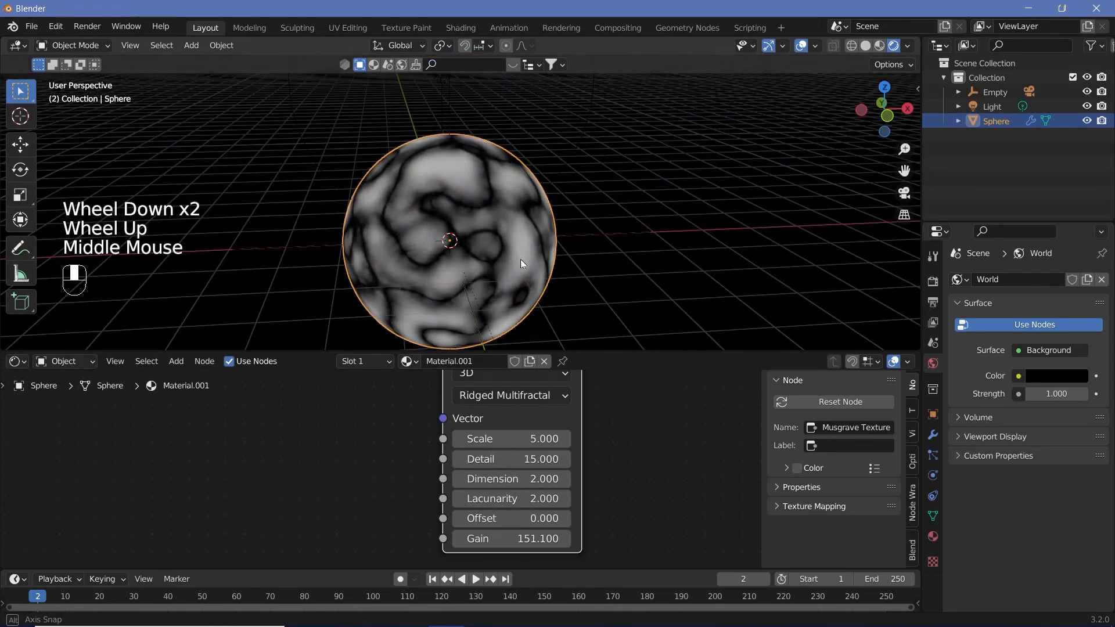
pyautogui.scroll(4, 500, 243)
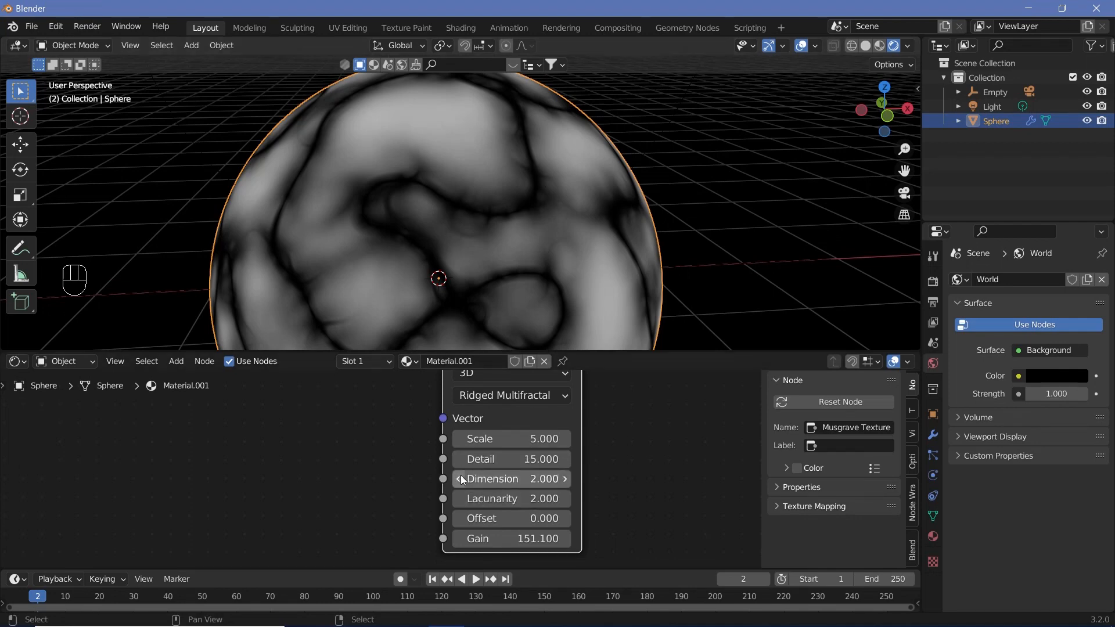
pyautogui.keyDown('shift'); pyautogui.moveTo(514, 480); pyautogui.dragTo(381, 481); pyautogui.keyUp('shift')
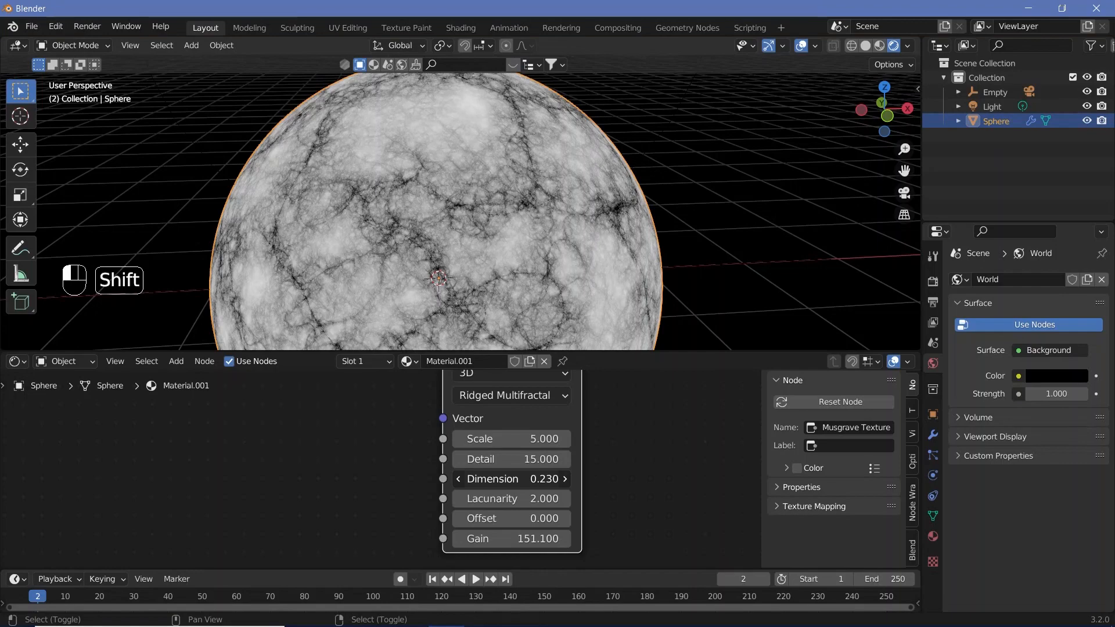
pyautogui.keyDown('shift'); pyautogui.click(519, 479); pyautogui.keyUp('shift')
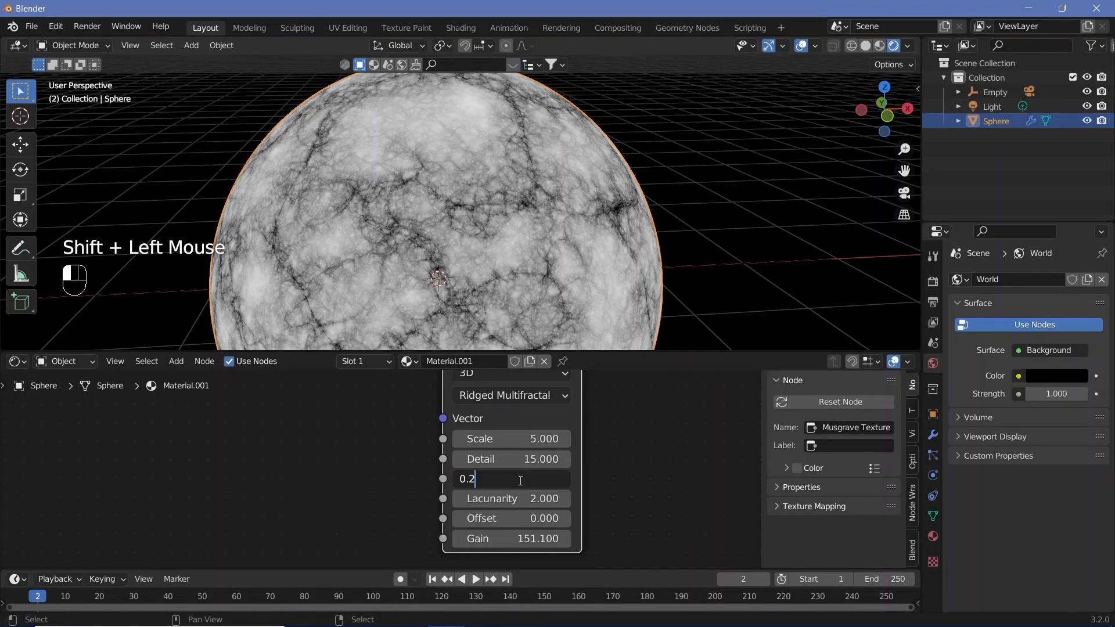
pyautogui.press('Return')
pyautogui.scroll(5, 439, 255)
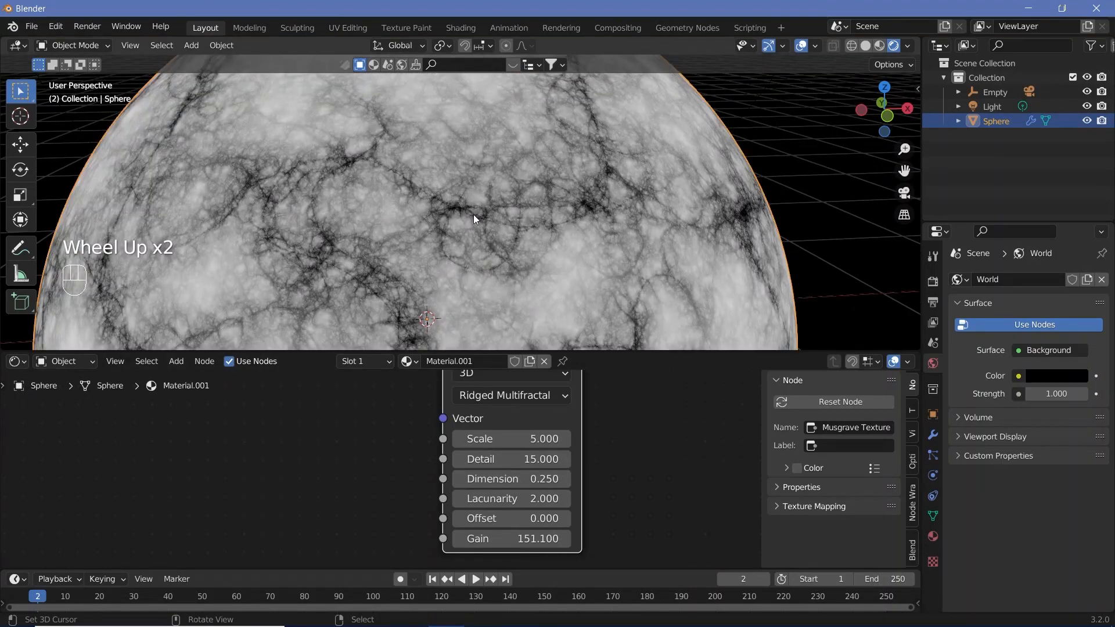
pyautogui.scroll(6, 392, 221)
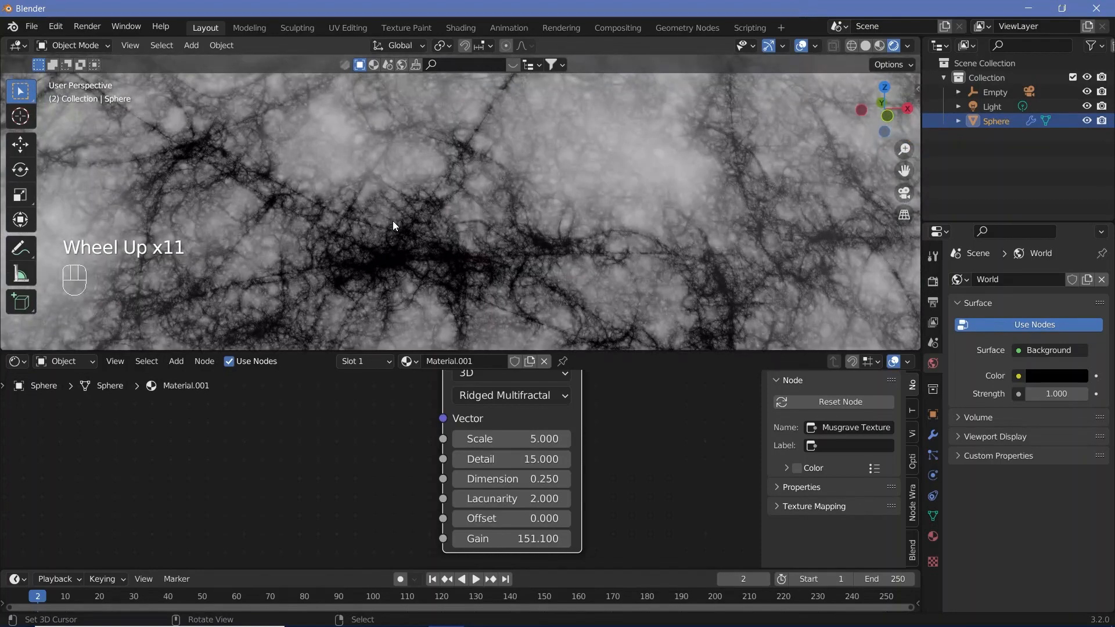
pyautogui.scroll(-10, 393, 222)
pyautogui.moveTo(382, 196); pyautogui.dragTo(398, 169, button='middle')
pyautogui.scroll(-3, 398, 169)
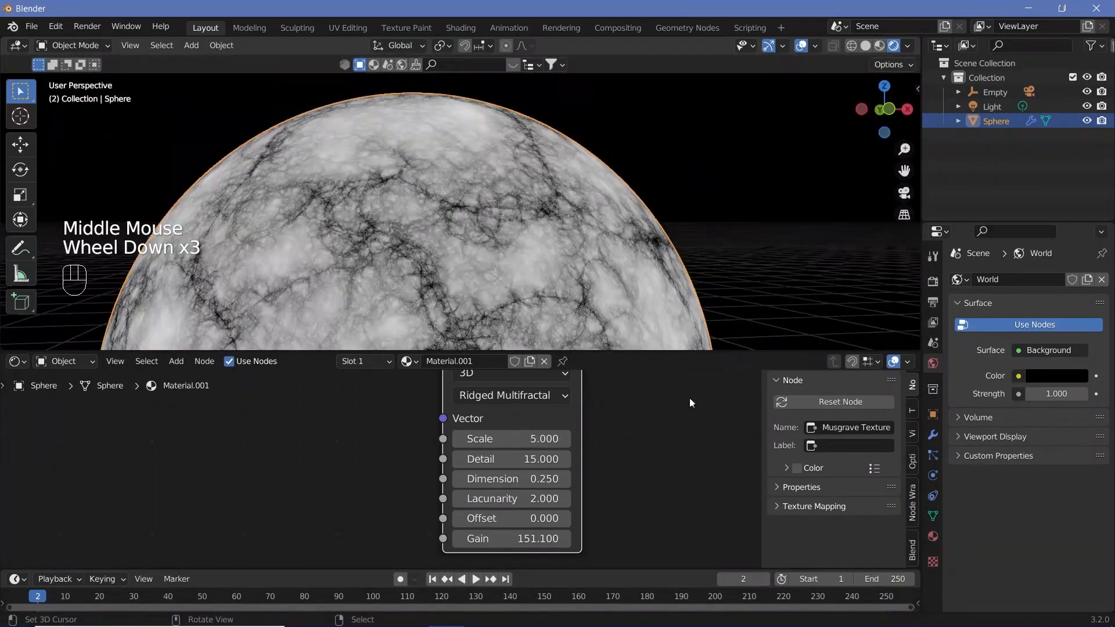
# Add linked Texture Coordinate and Mapping nodes in front of the Musgrave Texture's Vector input.
pyautogui.scroll(-4, 639, 440)
pyautogui.moveTo(461, 377); pyautogui.dragTo(483, 408, button='middle')
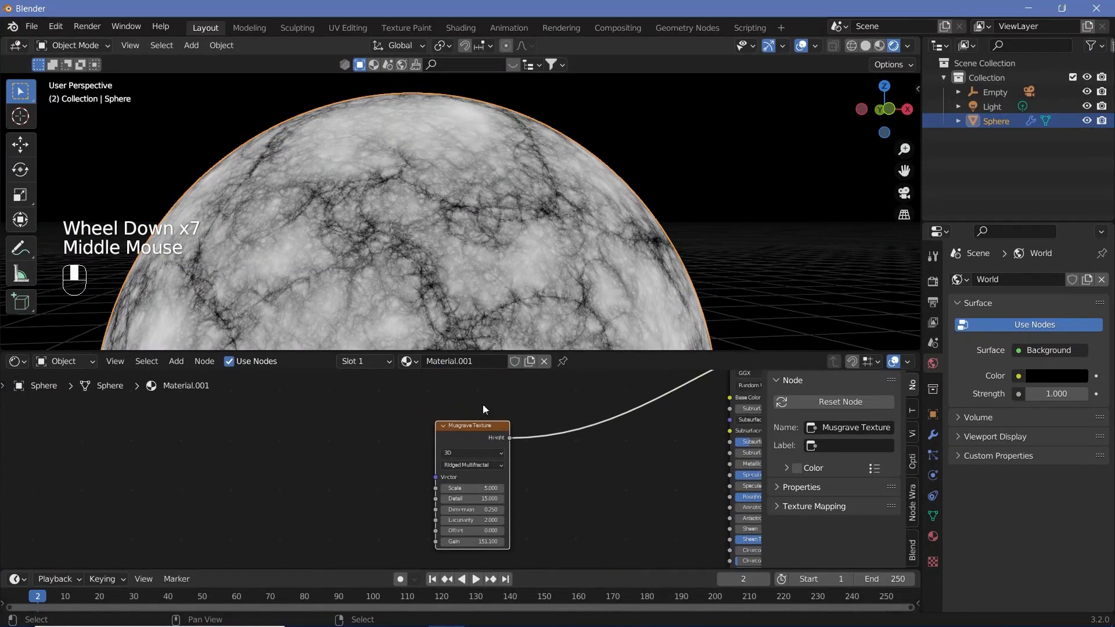
pyautogui.scroll(-2, 587, 468)
pyautogui.moveTo(447, 444); pyautogui.dragTo(455, 420)
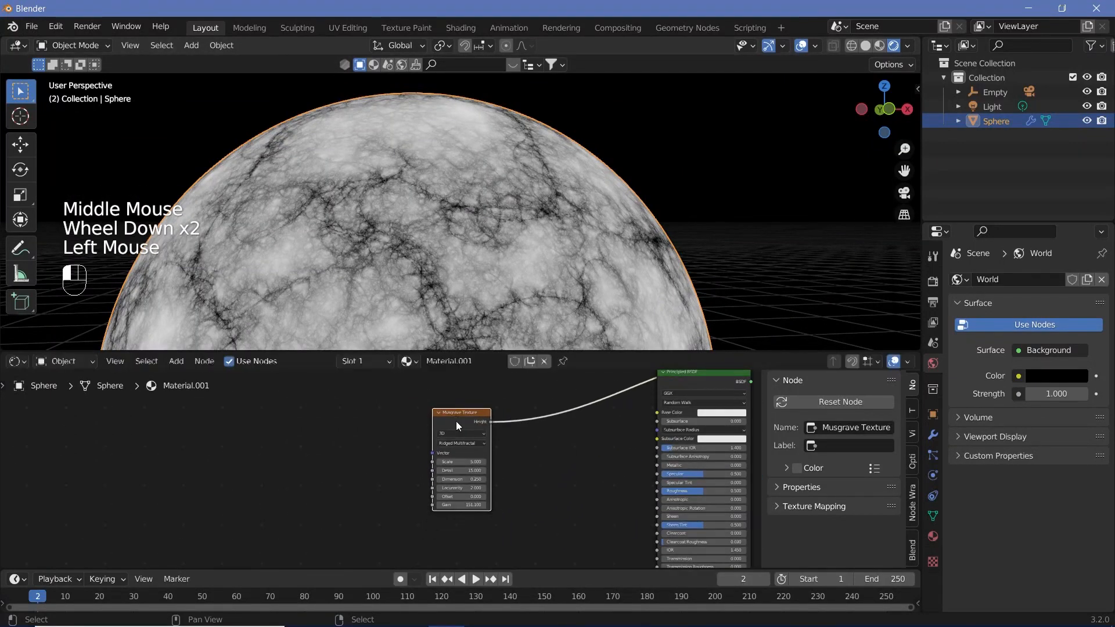
pyautogui.moveTo(505, 433); pyautogui.dragTo(578, 423, button='middle')
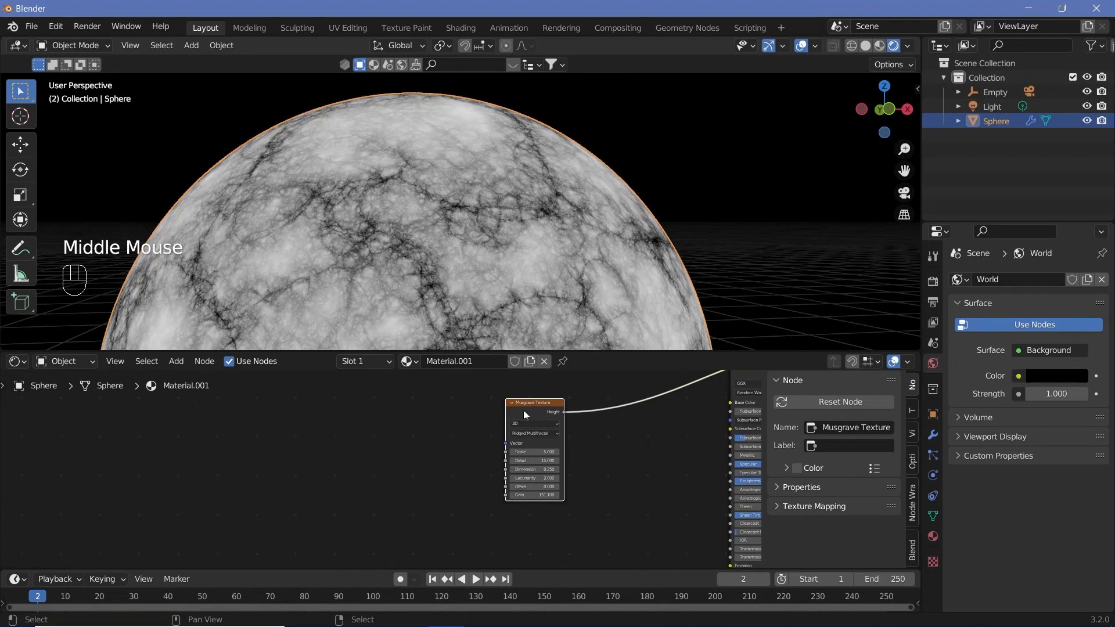
pyautogui.click(528, 415)
pyautogui.hotkey('ctrl', 't')
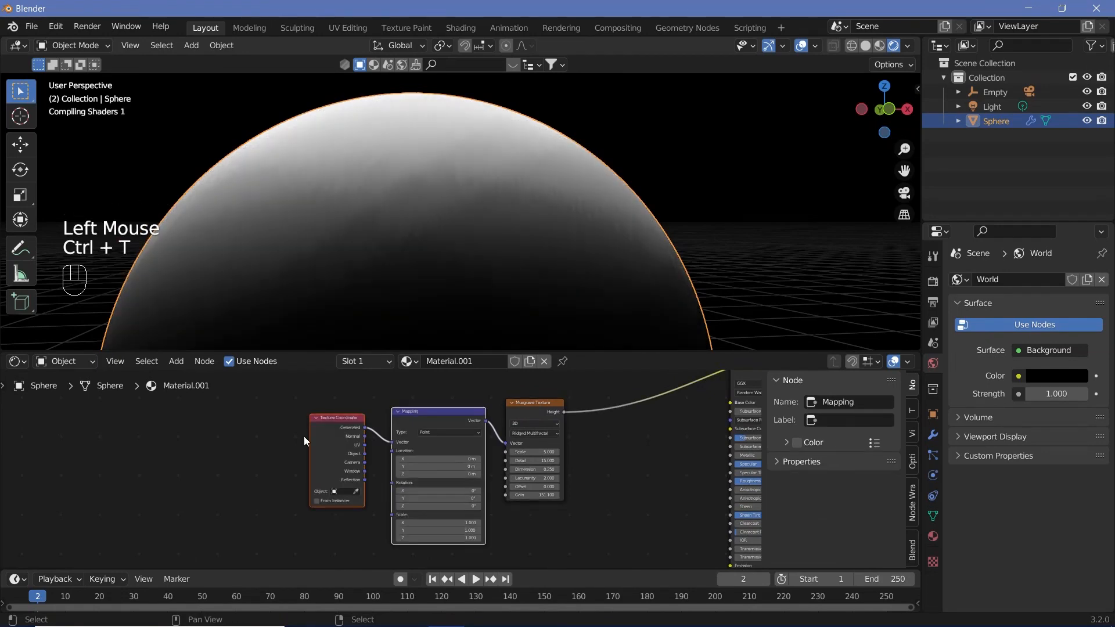
# Move the Texture Coordinate node well away from the Mapping node to make room between them.
pyautogui.click(332, 428)
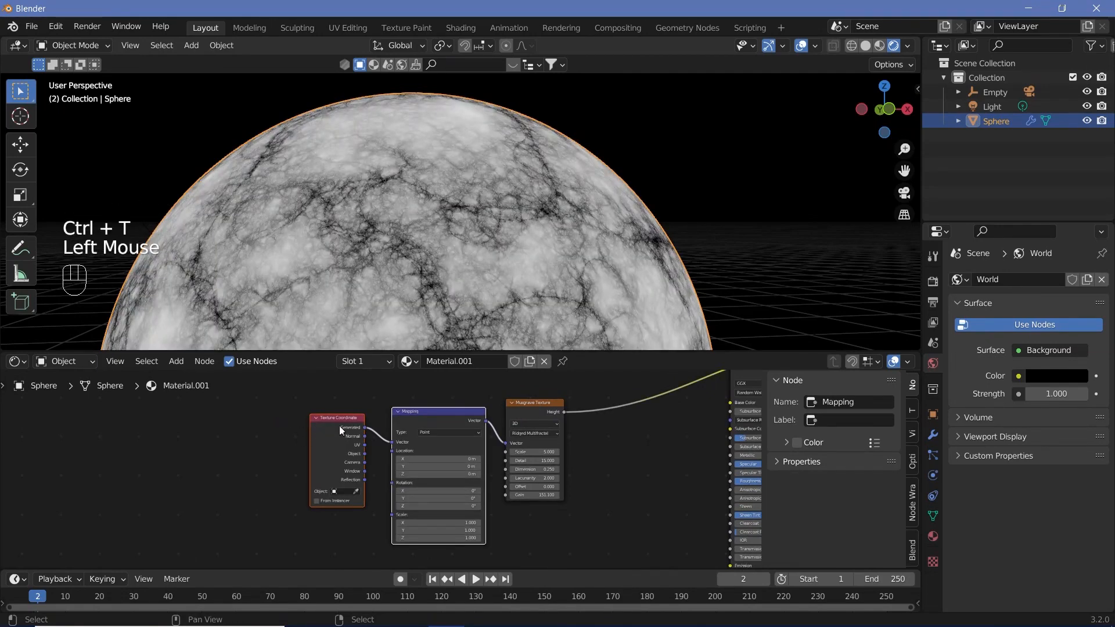
pyautogui.click(403, 416)
pyautogui.moveTo(343, 437); pyautogui.dragTo(172, 458)
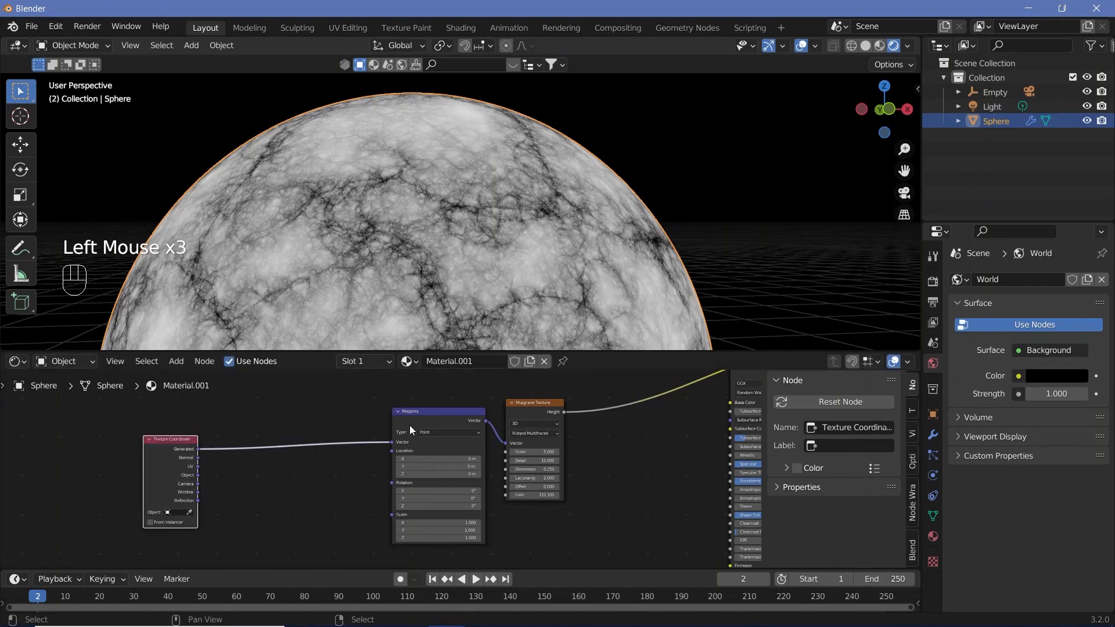
pyautogui.click(410, 427)
pyautogui.moveTo(410, 427); pyautogui.dragTo(402, 434)
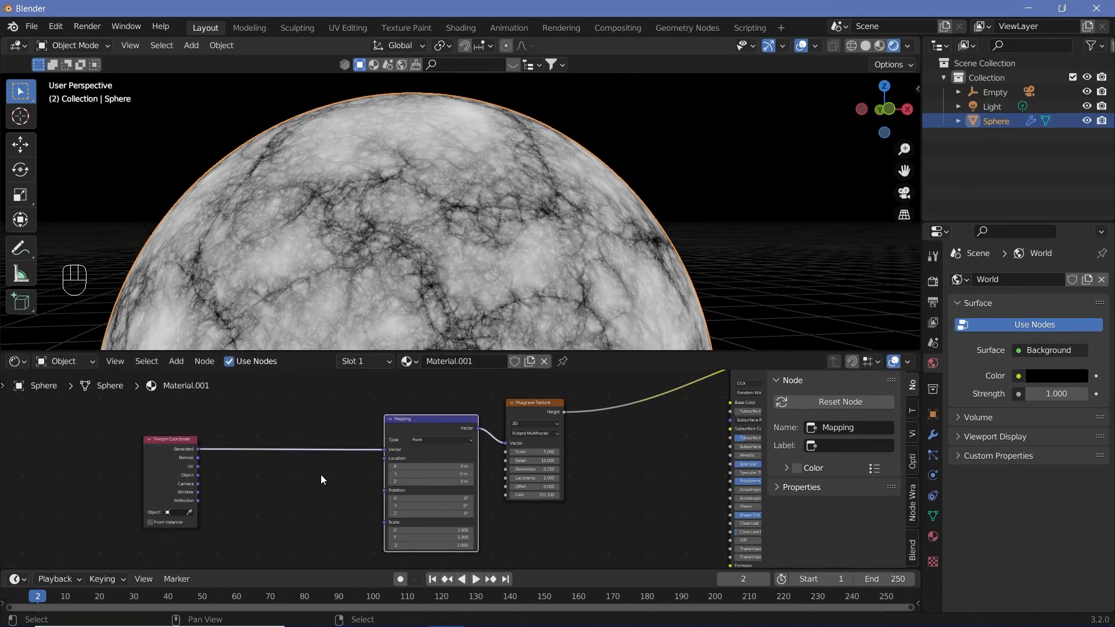
# Insert a MixRGB node into the link between the Texture Coordinate and Mapping nodes.
pyautogui.moveTo(321, 476); pyautogui.dragTo(408, 449, button='middle')
pyautogui.hotkey('shift', 'a')
pyautogui.click(378, 460)
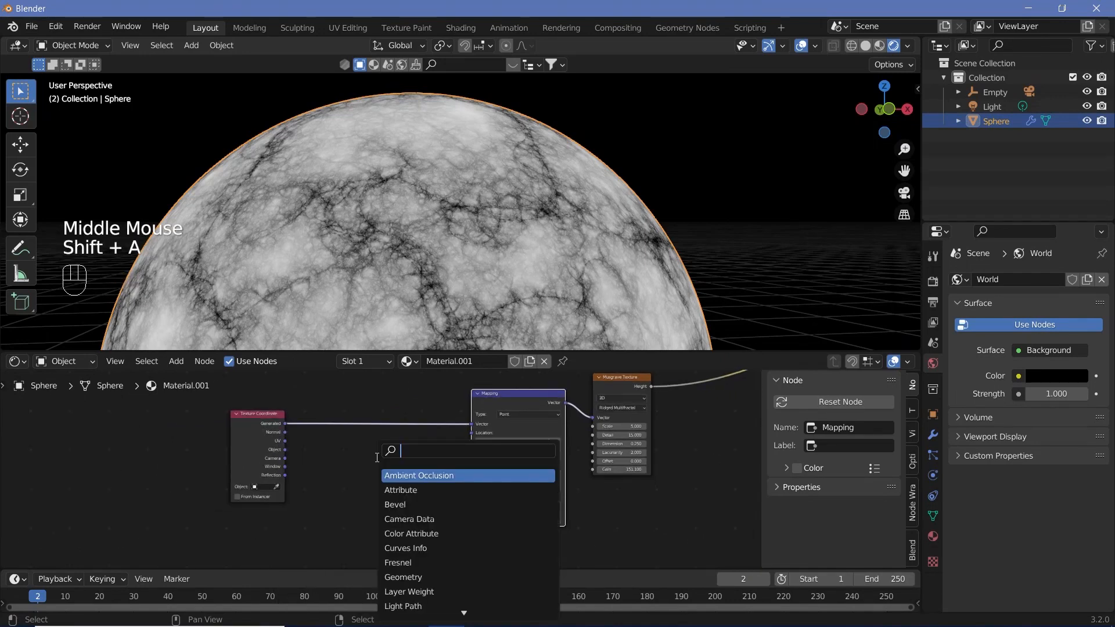
pyautogui.write('mi')
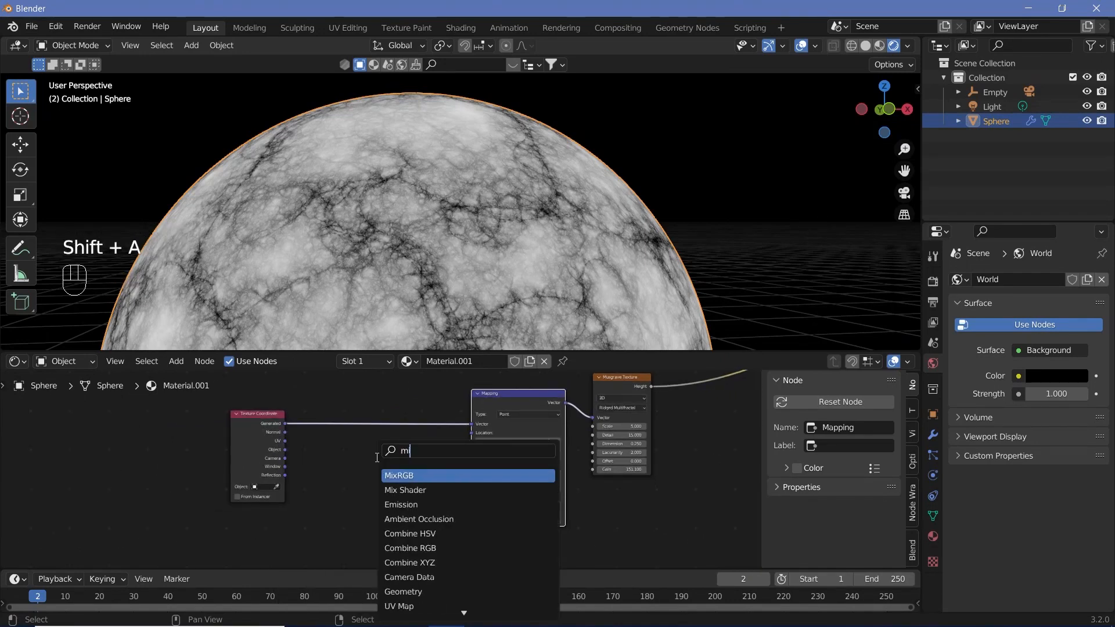
pyautogui.press('Return')
pyautogui.click(379, 425)
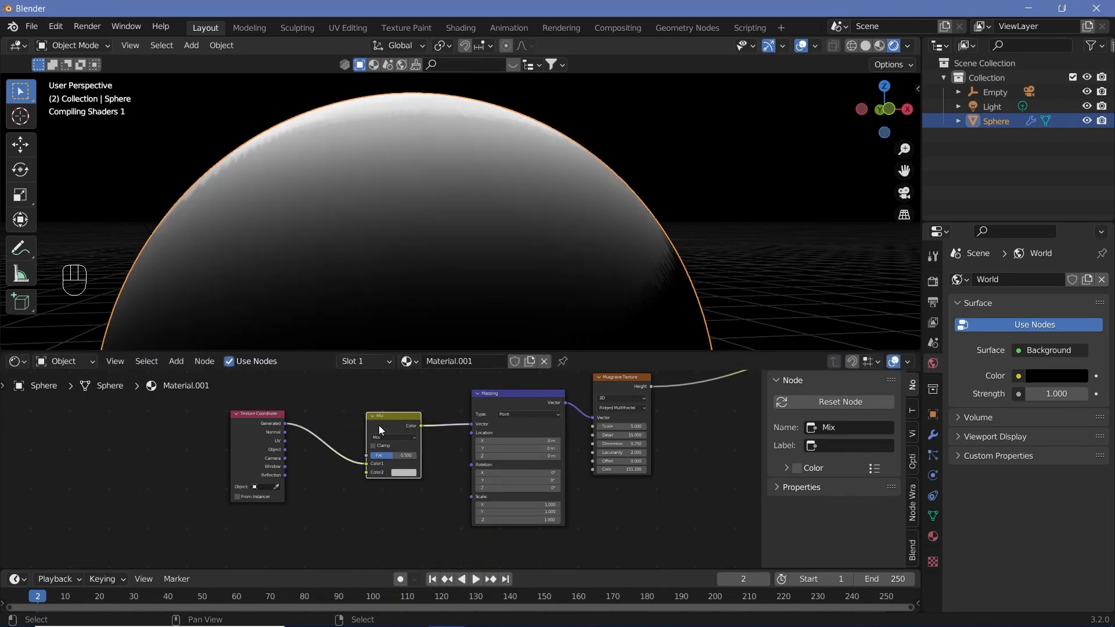
# Duplicate the Musgrave Texture node and place the copy below the Texture Coordinate node.
pyautogui.moveTo(467, 481); pyautogui.dragTo(486, 465, button='middle')
pyautogui.scroll(-2, 614, 402)
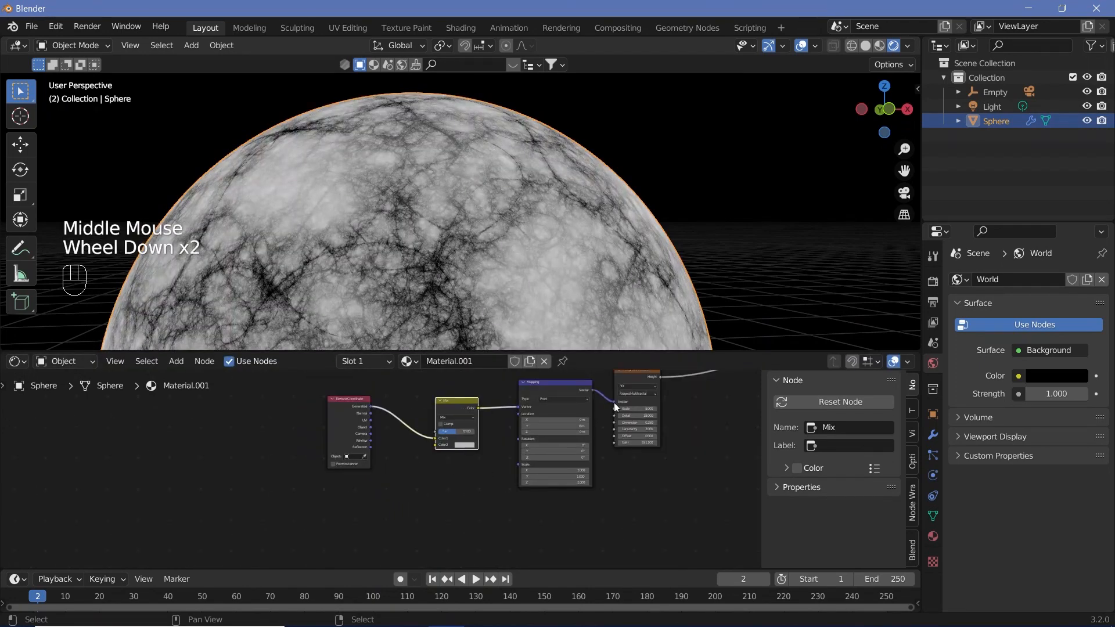
pyautogui.click(631, 375)
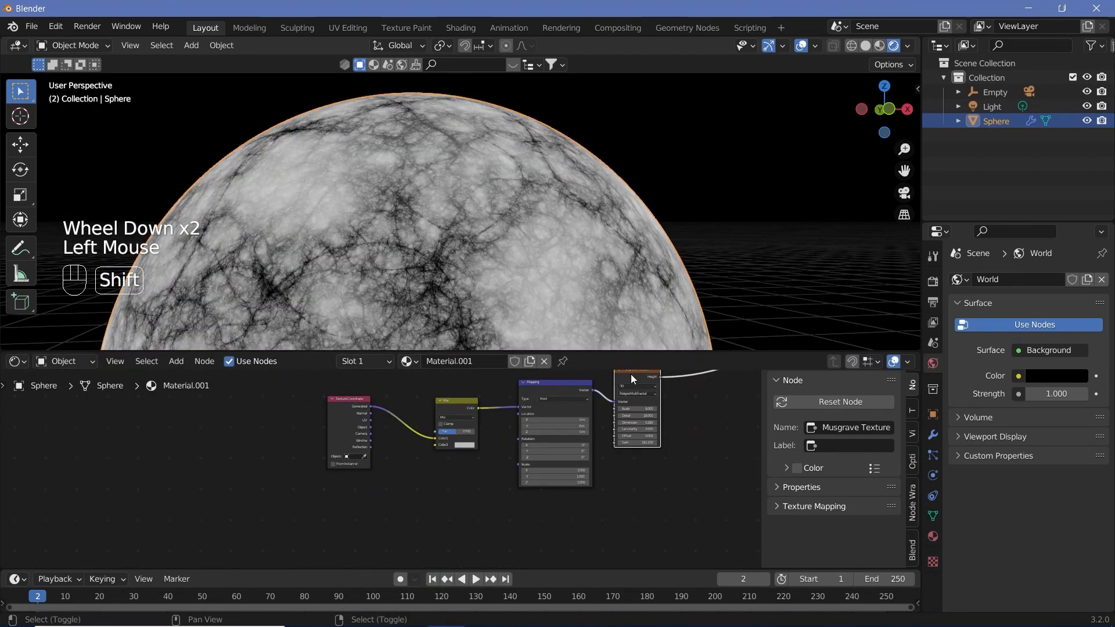
pyautogui.hotkey('shift', 'd')
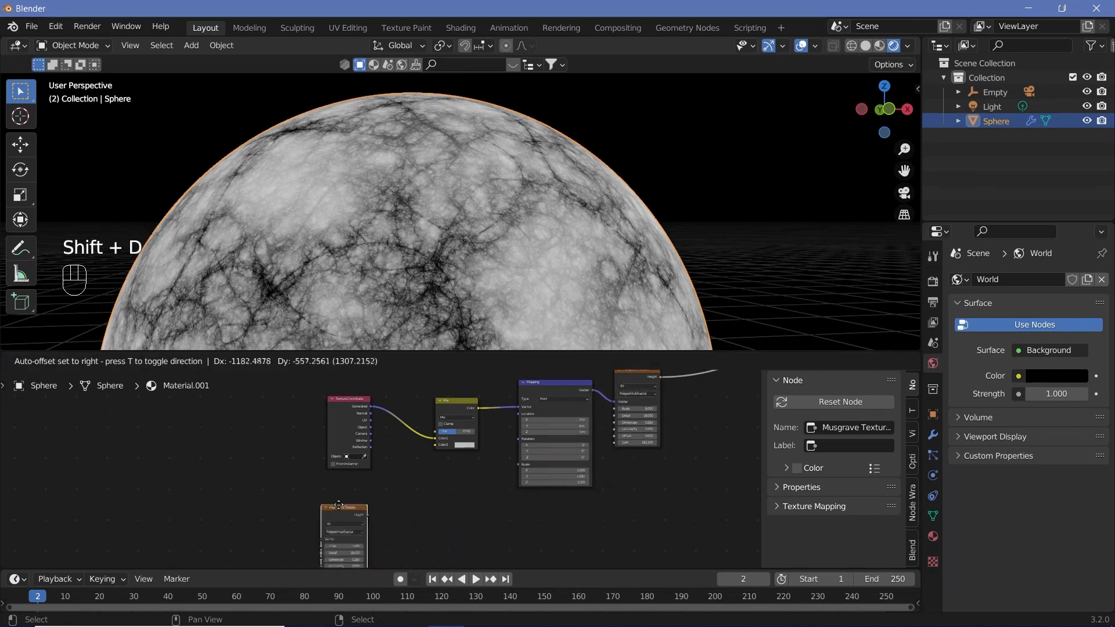
pyautogui.click(390, 514)
pyautogui.moveTo(389, 508); pyautogui.dragTo(440, 496, button='middle')
pyautogui.scroll(3, 461, 479)
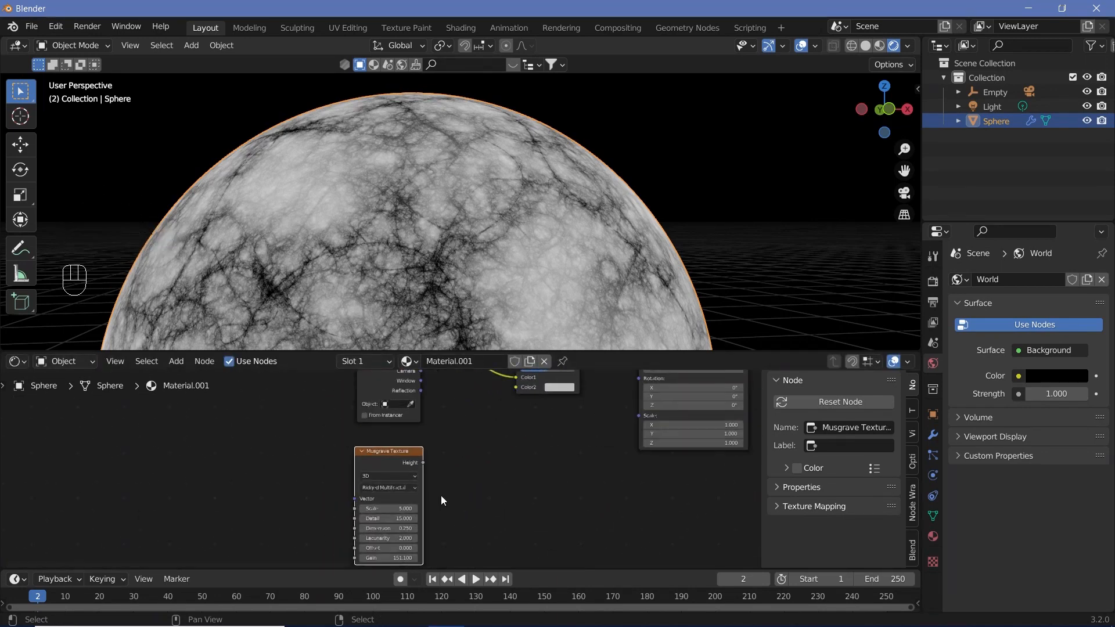
# Set the duplicated Musgrave Texture's Gain to 50 and its Dimension to 0.8.
pyautogui.click(391, 554)
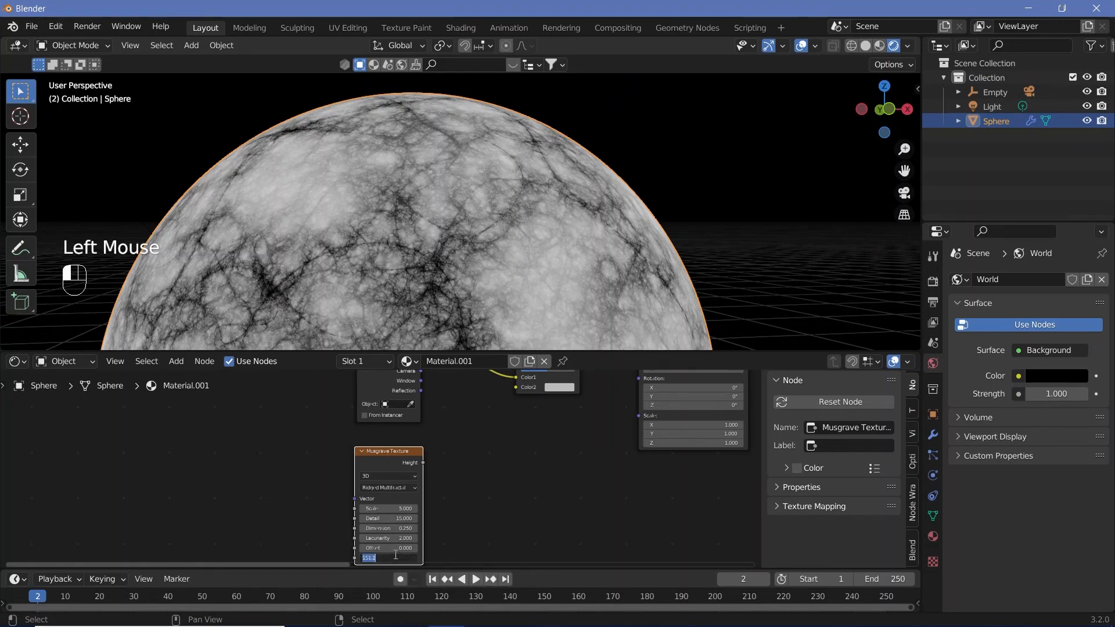
pyautogui.scroll(3, 447, 501)
pyautogui.moveTo(447, 502); pyautogui.dragTo(474, 485, button='middle')
pyautogui.click(423, 525)
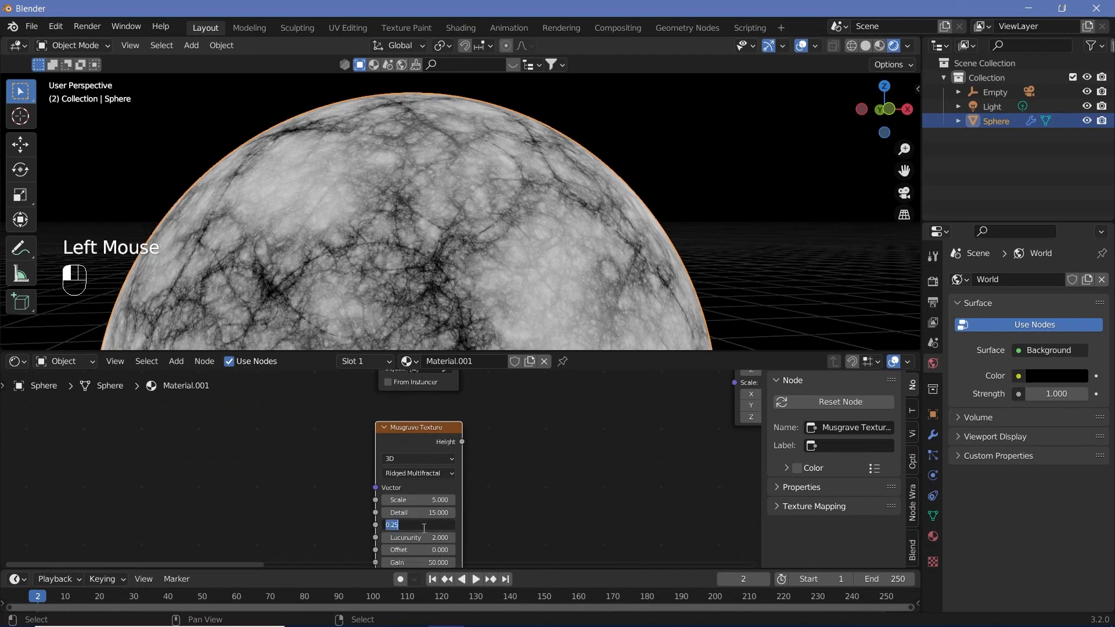
# Connect the duplicated Musgrave Texture's Height to the Mix node's Color2 and inspect the distorted pattern on the sphere.
pyautogui.moveTo(468, 443); pyautogui.dragTo(381, 495, button='middle')
pyautogui.moveTo(376, 495); pyautogui.dragTo(503, 403)
pyautogui.scroll(-2, 559, 464)
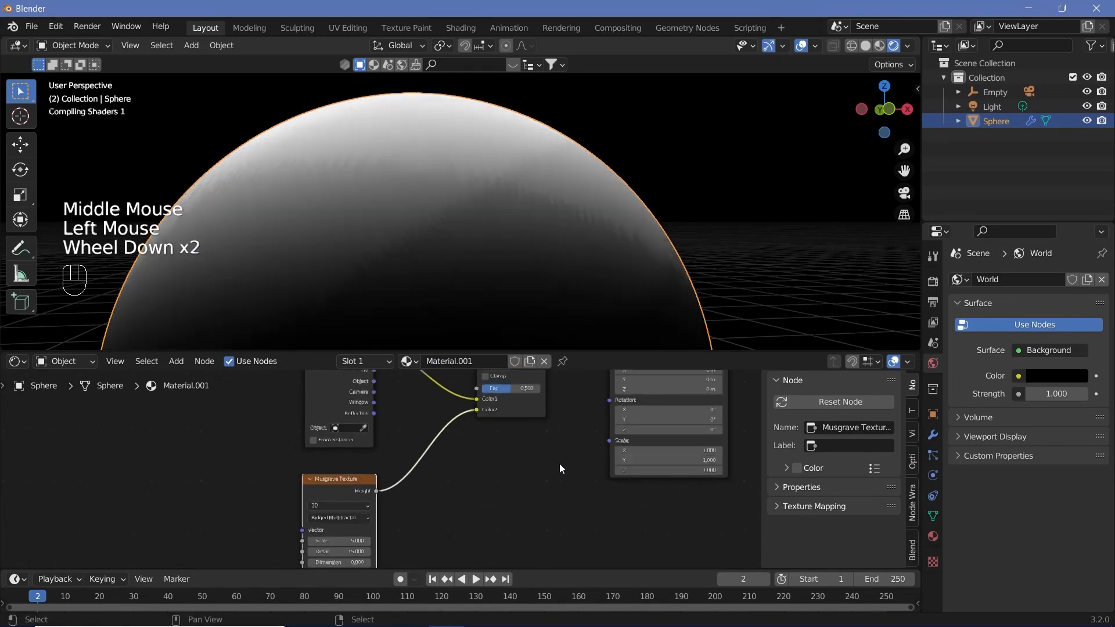
pyautogui.scroll(3, 458, 246)
pyautogui.moveTo(506, 218); pyautogui.dragTo(403, 208, button='middle')
pyautogui.scroll(3, 586, 245)
pyautogui.scroll(-2, 495, 233)
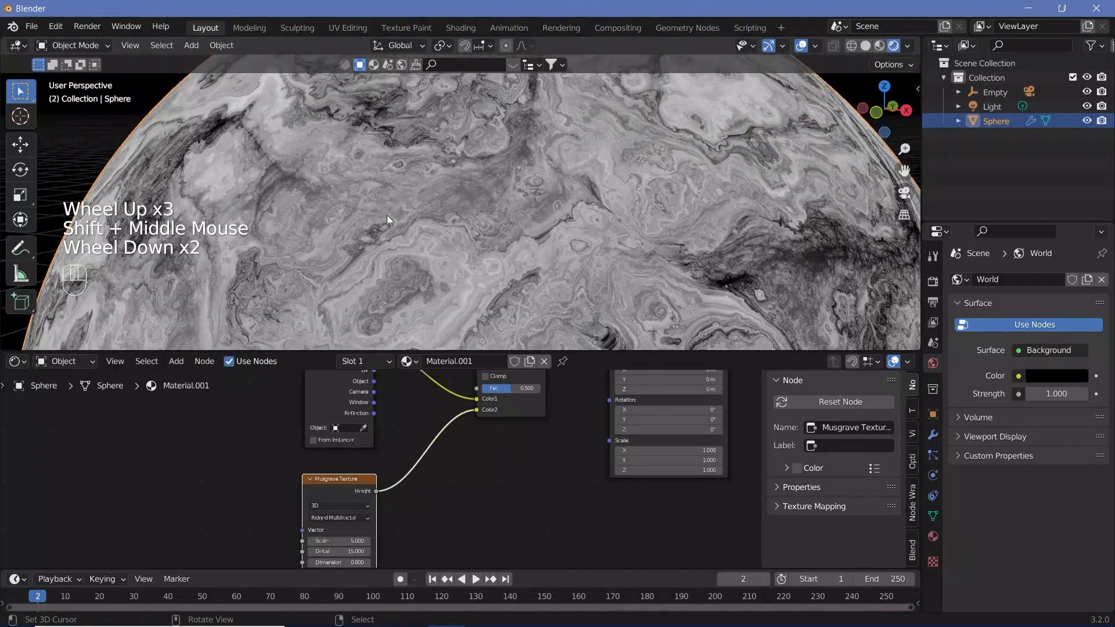
pyautogui.moveTo(482, 479); pyautogui.dragTo(527, 523, button='middle')
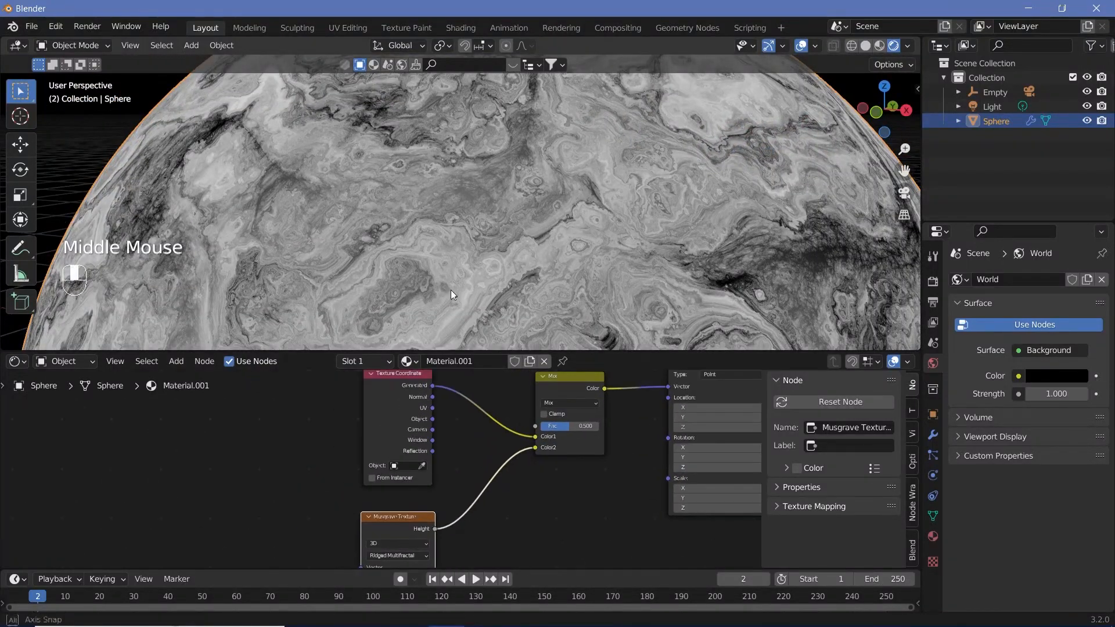
# Set the Scale of the duplicated Musgrave Texture below the Texture Coordinate node to 1.8.
pyautogui.moveTo(451, 290); pyautogui.dragTo(508, 275, button='middle')
pyautogui.keyDown('shift'); pyautogui.moveTo(405, 274); pyautogui.dragTo(518, 253, button='middle'); pyautogui.keyUp('shift')
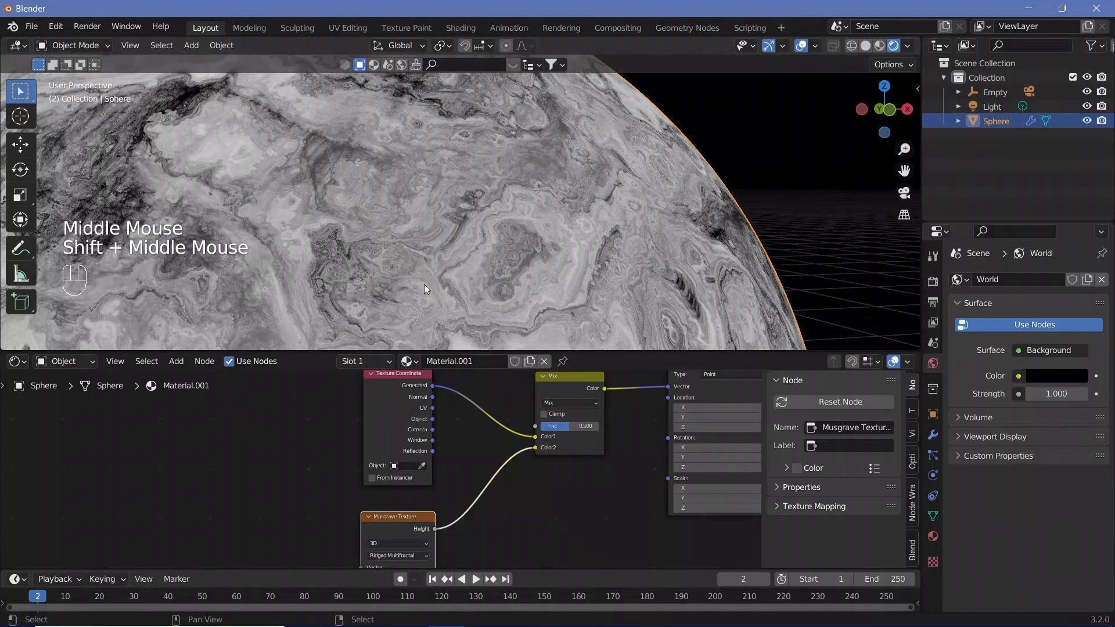
pyautogui.moveTo(392, 230)
pyautogui.mouseDown(button='middle')
pyautogui.moveTo(364, 221)
pyautogui.moveTo(382, 226)
pyautogui.mouseUp(button='middle')
pyautogui.scroll(2, 385, 232)
pyautogui.scroll(-1, 389, 238)
pyautogui.moveTo(430, 551); pyautogui.dragTo(505, 472, button='middle')
pyautogui.moveTo(478, 500); pyautogui.dragTo(439, 499)
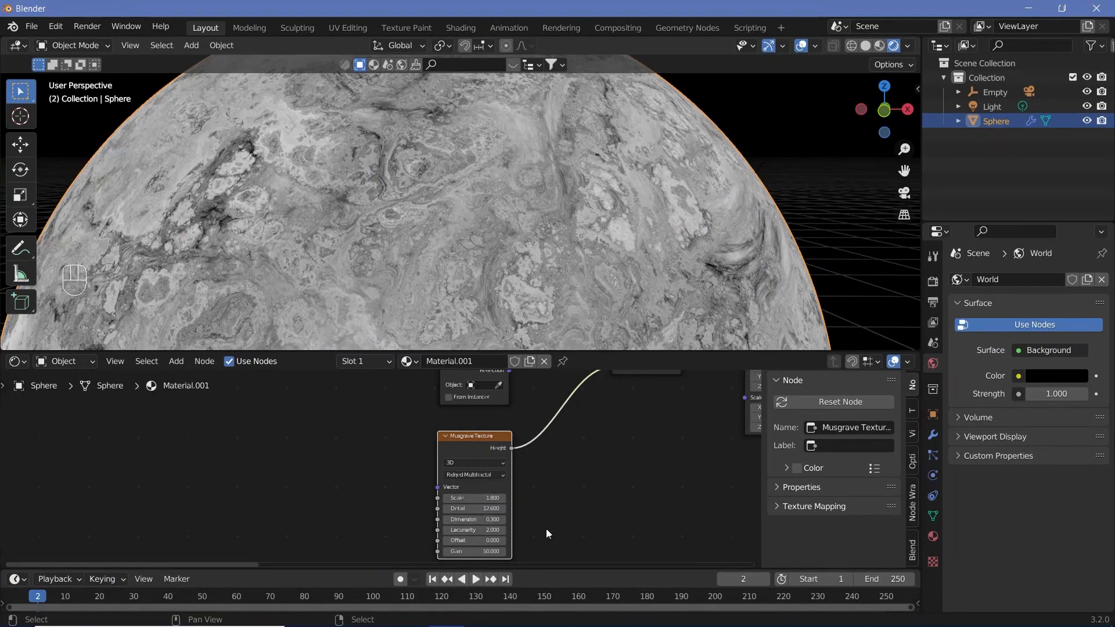
# Set the Gain of the duplicated Musgrave Texture to 100 and check the sphere's surface pattern.
pyautogui.scroll(3, 545, 530)
pyautogui.moveTo(549, 513); pyautogui.dragTo(503, 465, button='middle')
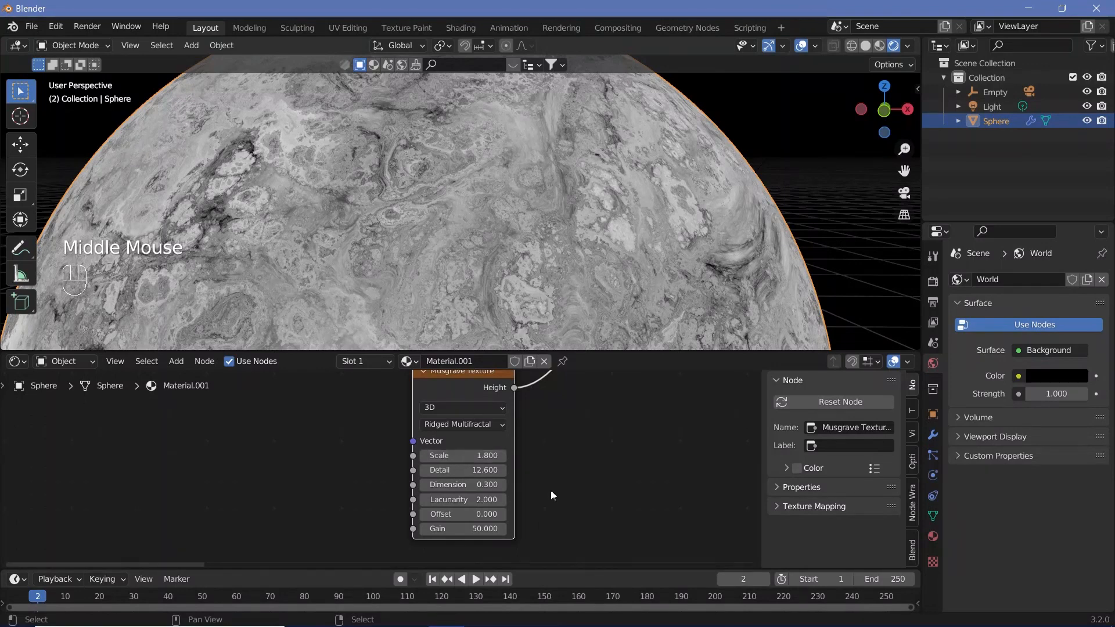
pyautogui.scroll(-2, 575, 459)
pyautogui.keyDown('shift'); pyautogui.moveTo(604, 435); pyautogui.dragTo(500, 450, button='middle'); pyautogui.keyUp('shift')
pyautogui.moveTo(406, 507)
pyautogui.mouseDown()
pyautogui.moveTo(458, 506)
pyautogui.moveTo(372, 507)
pyautogui.moveTo(398, 504)
pyautogui.mouseUp()
pyautogui.scroll(3, 480, 507)
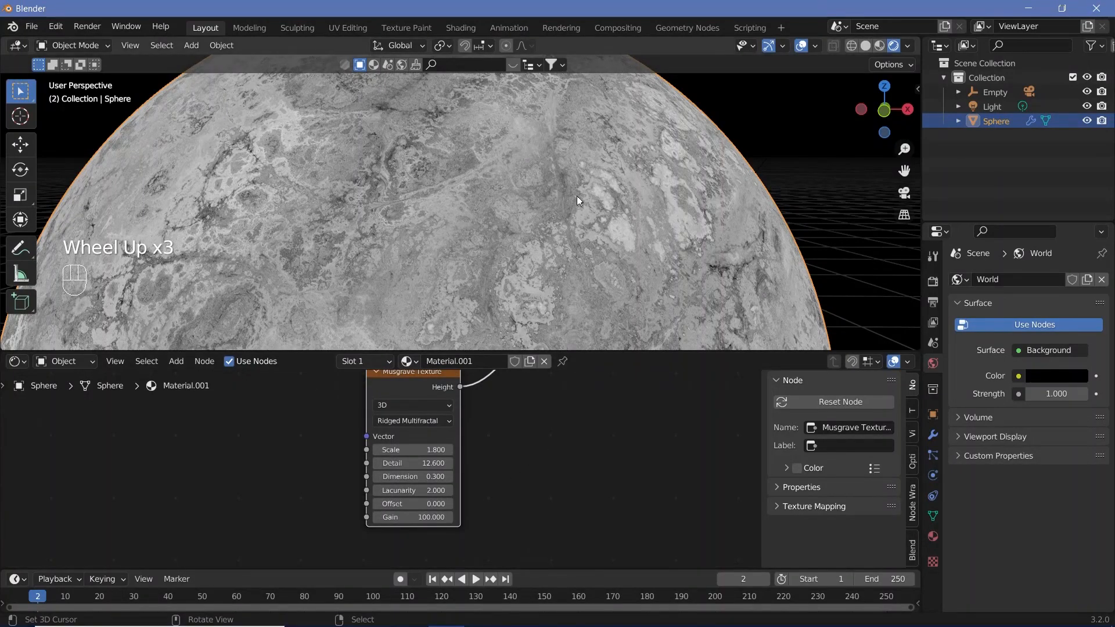
# Connect the Height output of the Musgrave Texture after the Mapping node to the Principled BSDF's Base Color.
pyautogui.scroll(-3, 552, 206)
pyautogui.moveTo(527, 218); pyautogui.dragTo(251, 413, button='middle')
pyautogui.scroll(-2, 485, 217)
pyautogui.scroll(-2, 300, 469)
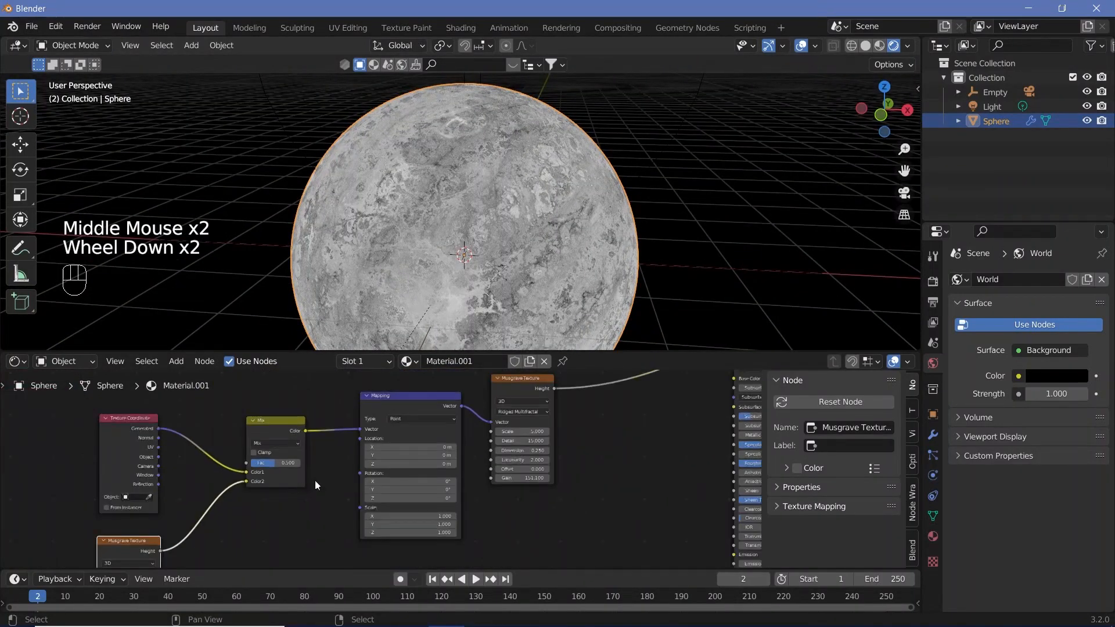
pyautogui.moveTo(618, 430); pyautogui.dragTo(468, 475, button='middle')
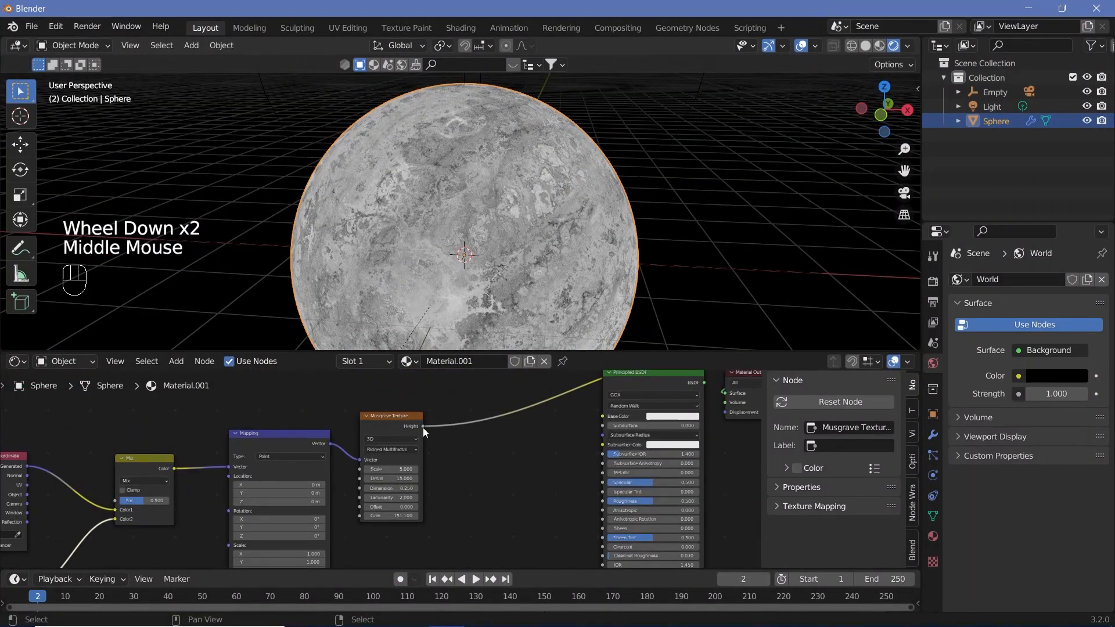
pyautogui.moveTo(422, 428); pyautogui.dragTo(605, 416)
# Route the Principled BSDF back into the Material Output's Surface and view the sphere through the camera.
pyautogui.doubleClick(668, 378)
pyautogui.keyDown('ctrl'); pyautogui.keyDown('shift'); pyautogui.click(667, 378); pyautogui.keyUp('shift'); pyautogui.keyUp('ctrl')
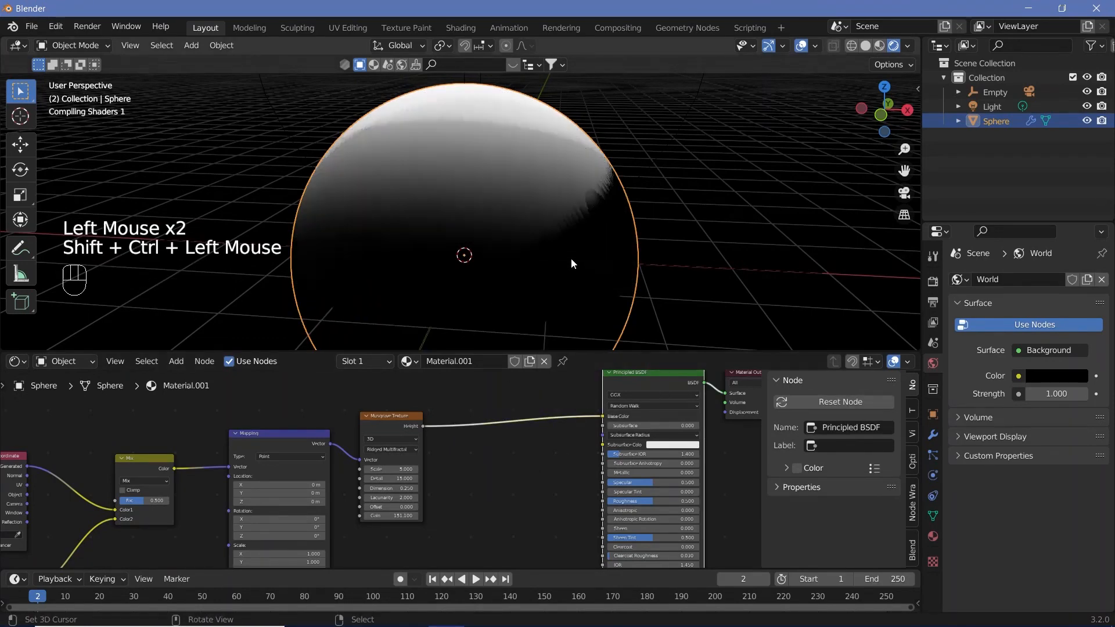
pyautogui.press('KP_0')
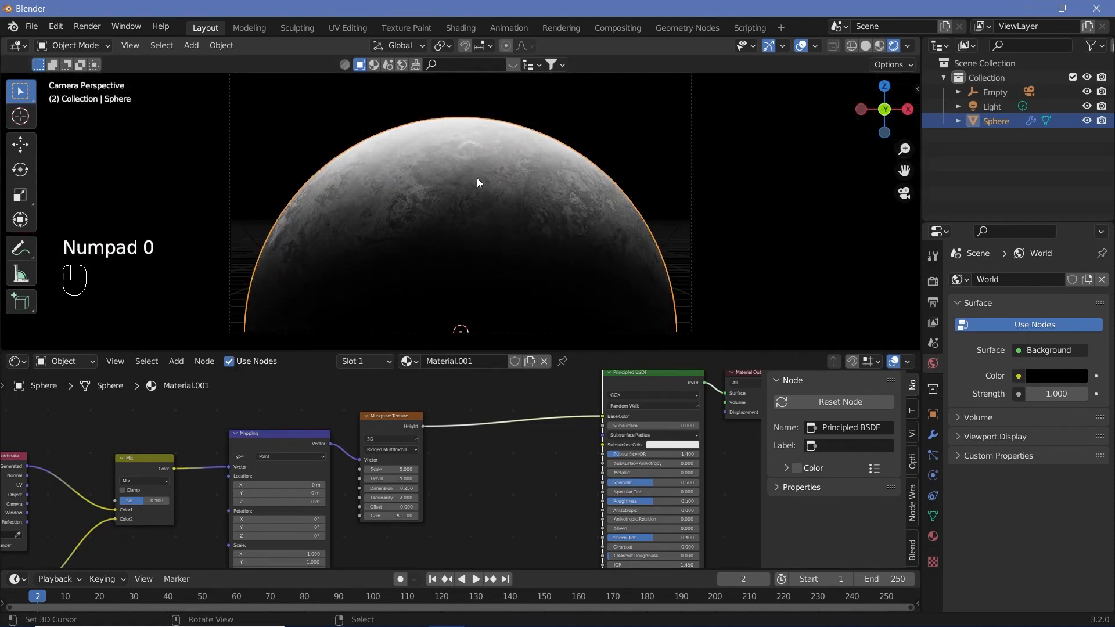
# Move the Principled BSDF and Material Output nodes farther from the Musgrave Texture to make room between them.
pyautogui.moveTo(501, 483); pyautogui.dragTo(202, 490, button='middle')
pyautogui.click(312, 403)
pyautogui.moveTo(486, 423); pyautogui.dragTo(627, 425)
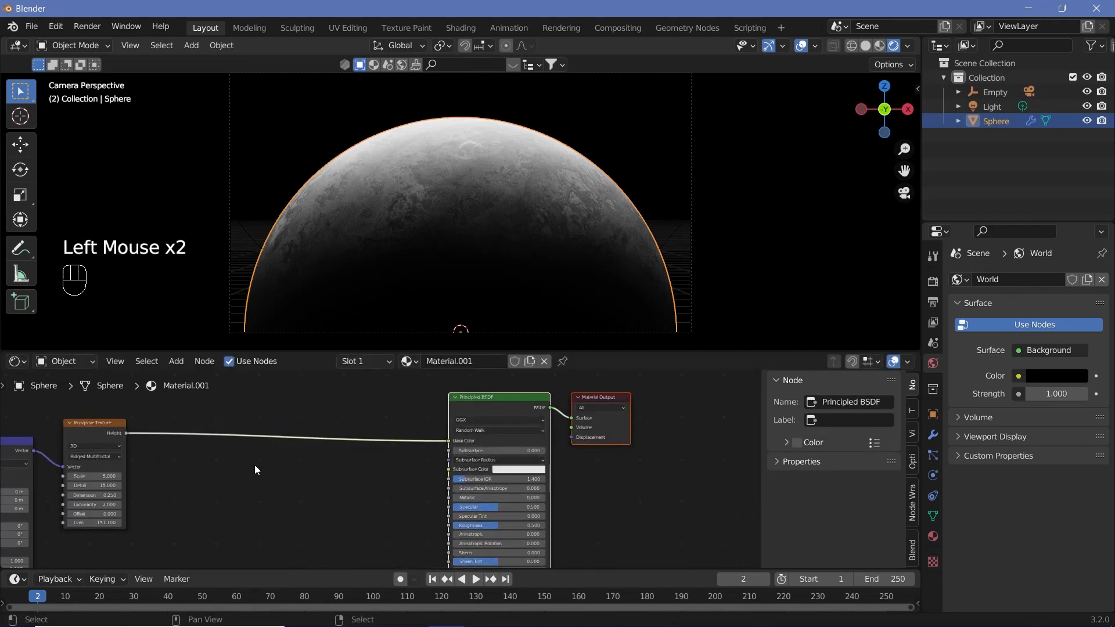
# Insert a MixRGB node into the link between the Musgrave Texture's Height and the Principled BSDF's Base Color.
pyautogui.moveTo(79, 456); pyautogui.dragTo(133, 453, button='middle')
pyautogui.scroll(4, 343, 459)
pyautogui.moveTo(343, 458); pyautogui.dragTo(394, 465, button='middle')
pyautogui.hotkey('shift', 'a')
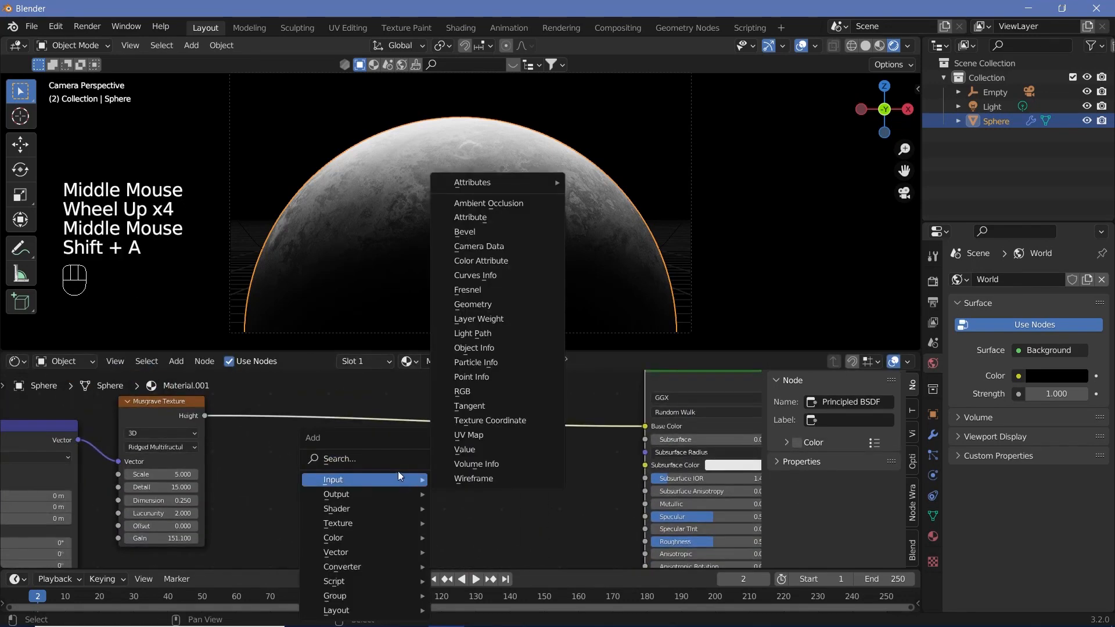
pyautogui.click(390, 459)
pyautogui.write('mix')
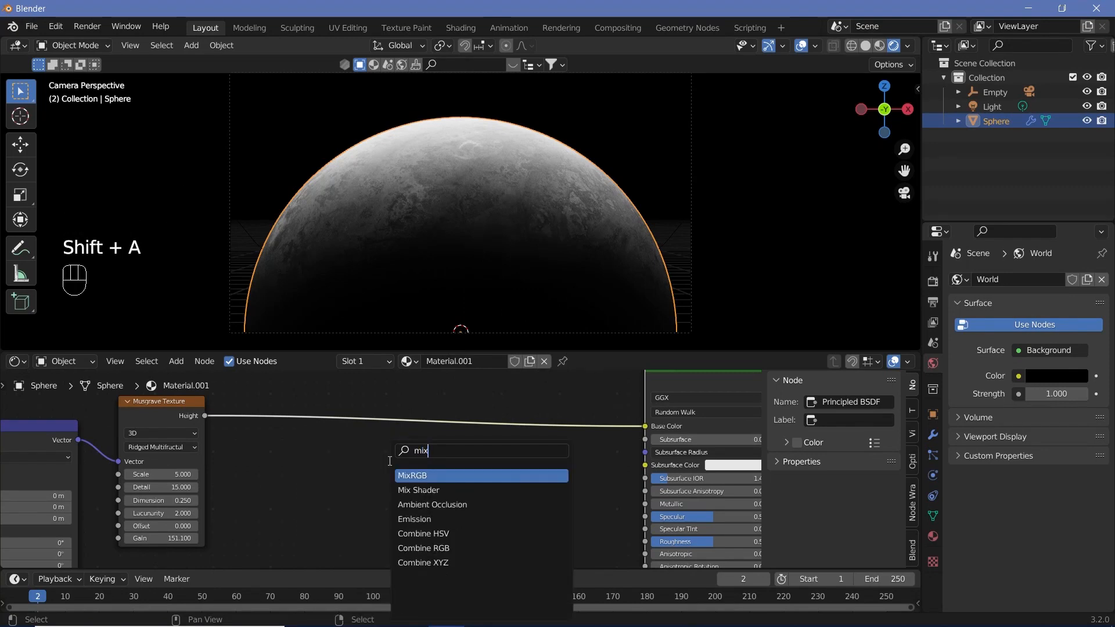
pyautogui.press('Return')
pyautogui.click(455, 444)
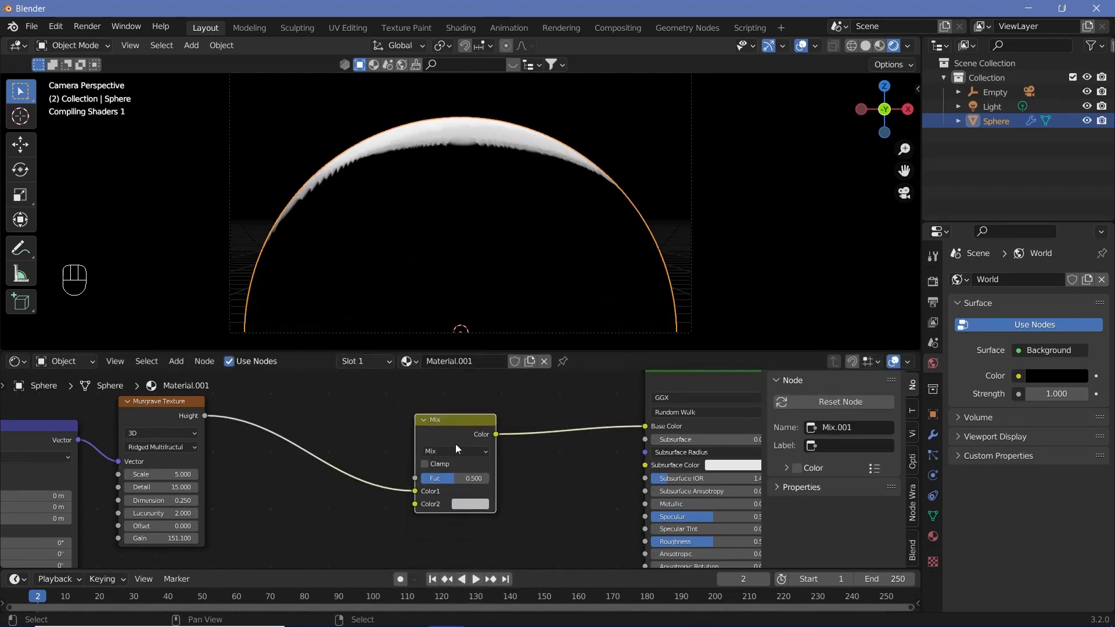
# Set the new Mix node's Color2 to a bright cyan with hue about 0.502 and saturation 1.
pyautogui.scroll(2, 486, 489)
pyautogui.click(504, 517)
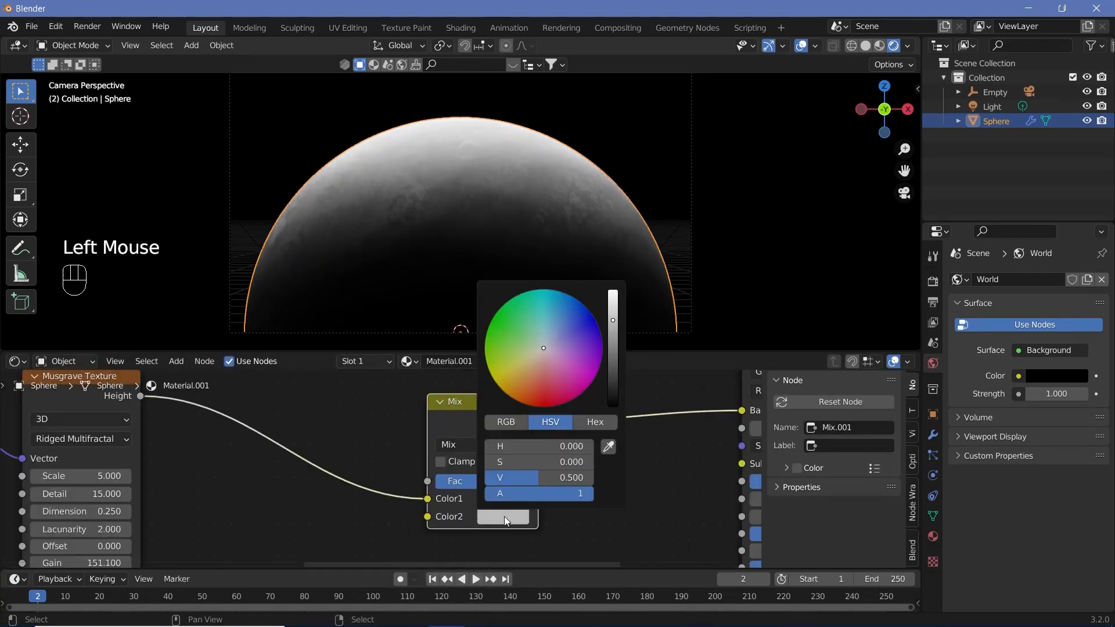
pyautogui.click(545, 297)
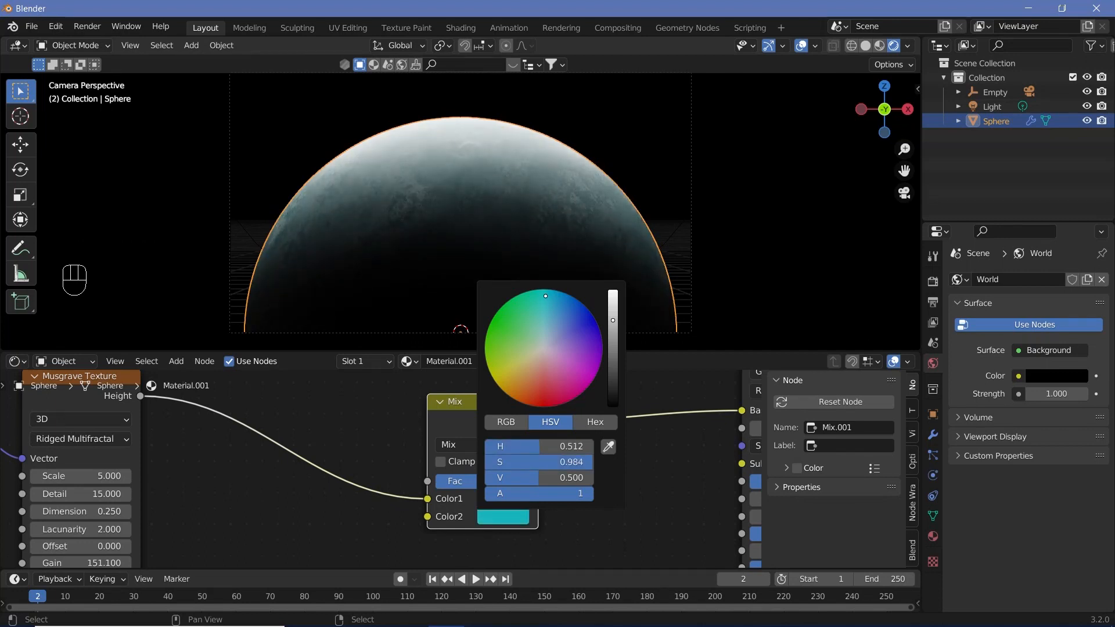
pyautogui.click(544, 295)
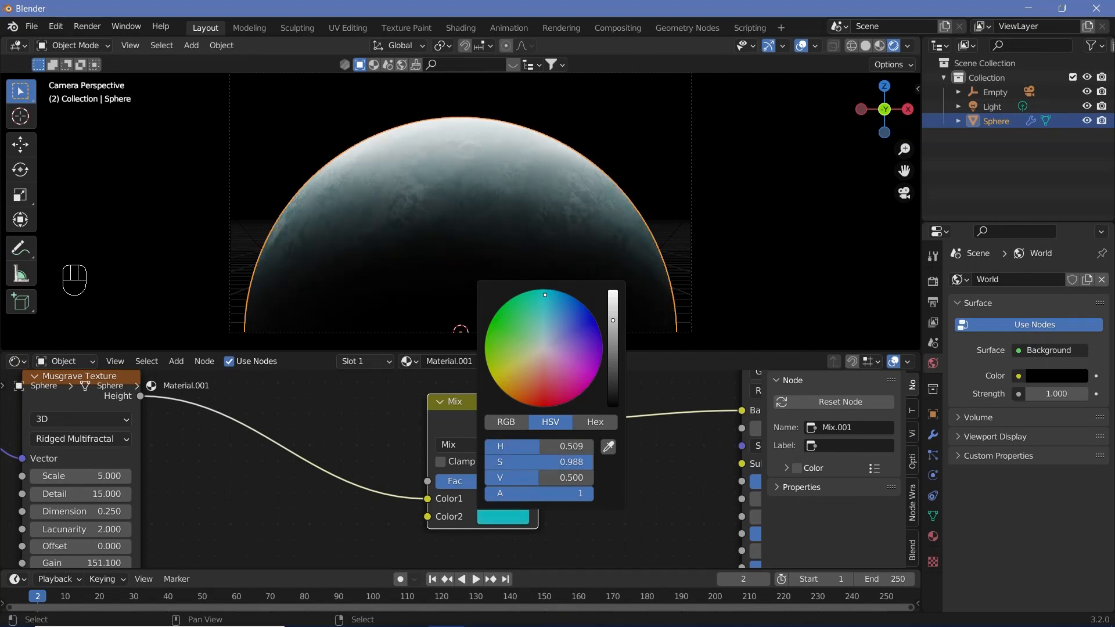
pyautogui.click(543, 289)
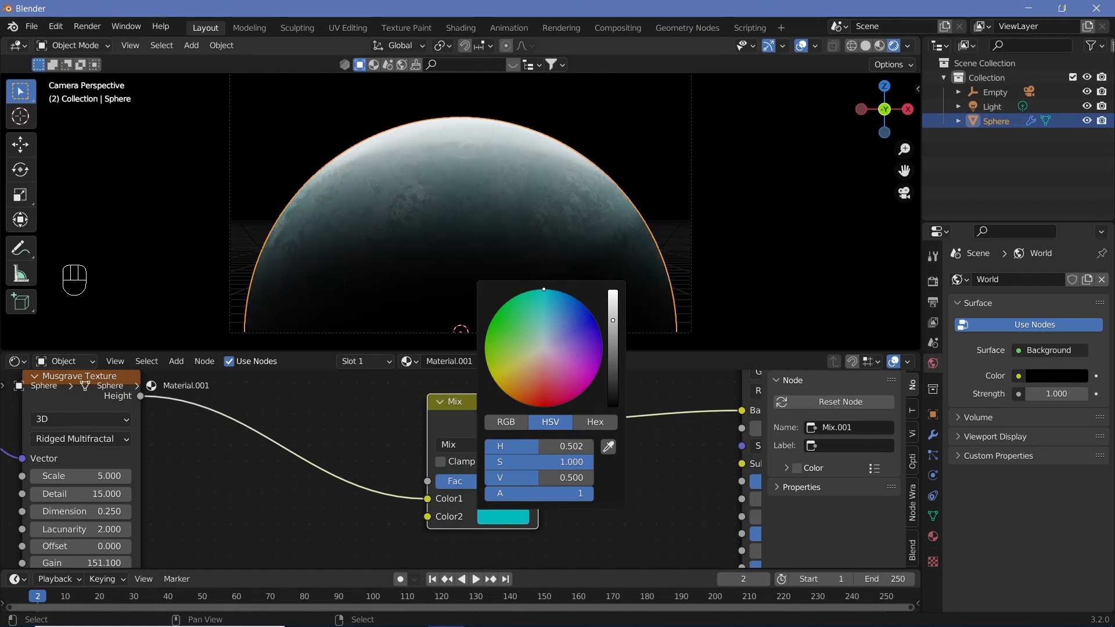
pyautogui.moveTo(612, 306); pyautogui.dragTo(612, 296)
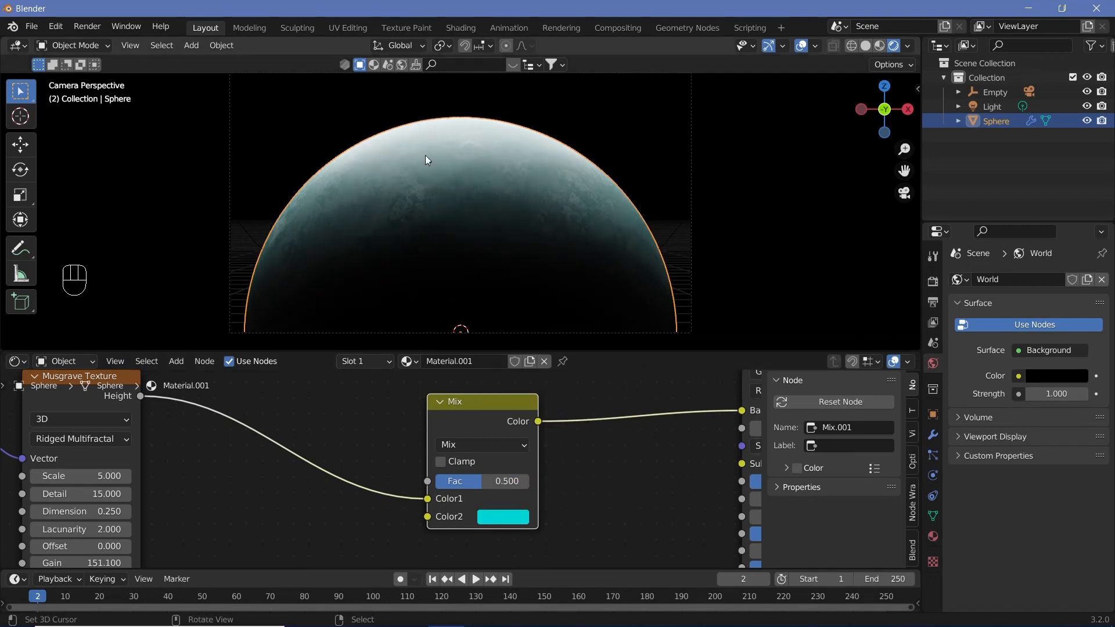
# Raise the Principled BSDF's Roughness to 1.
pyautogui.moveTo(566, 504); pyautogui.dragTo(511, 459, button='middle')
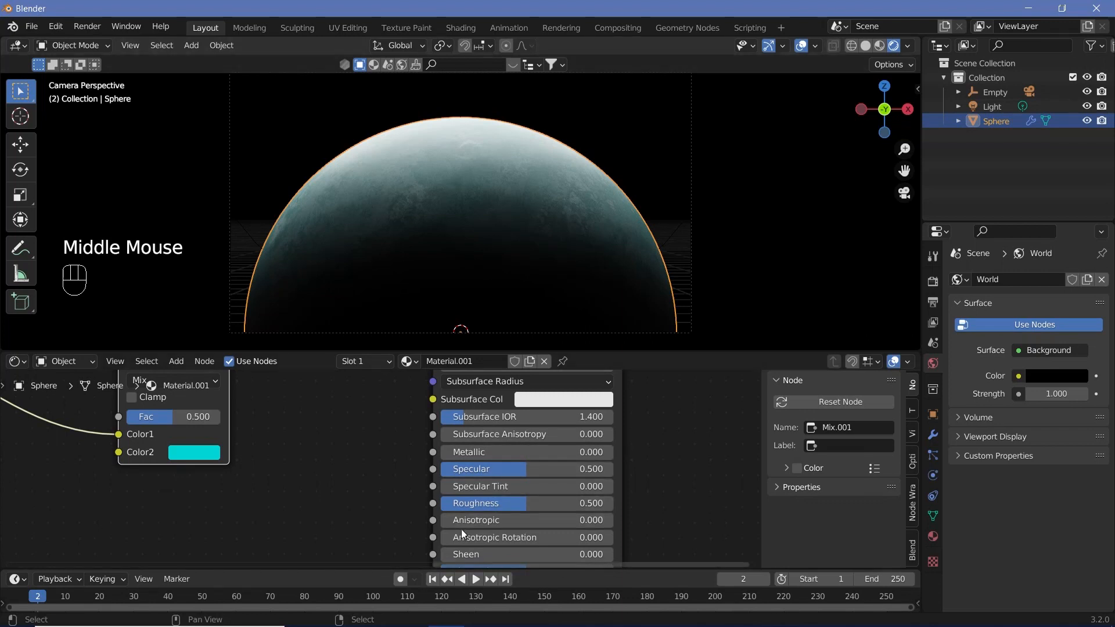
pyautogui.moveTo(465, 503); pyautogui.dragTo(557, 502)
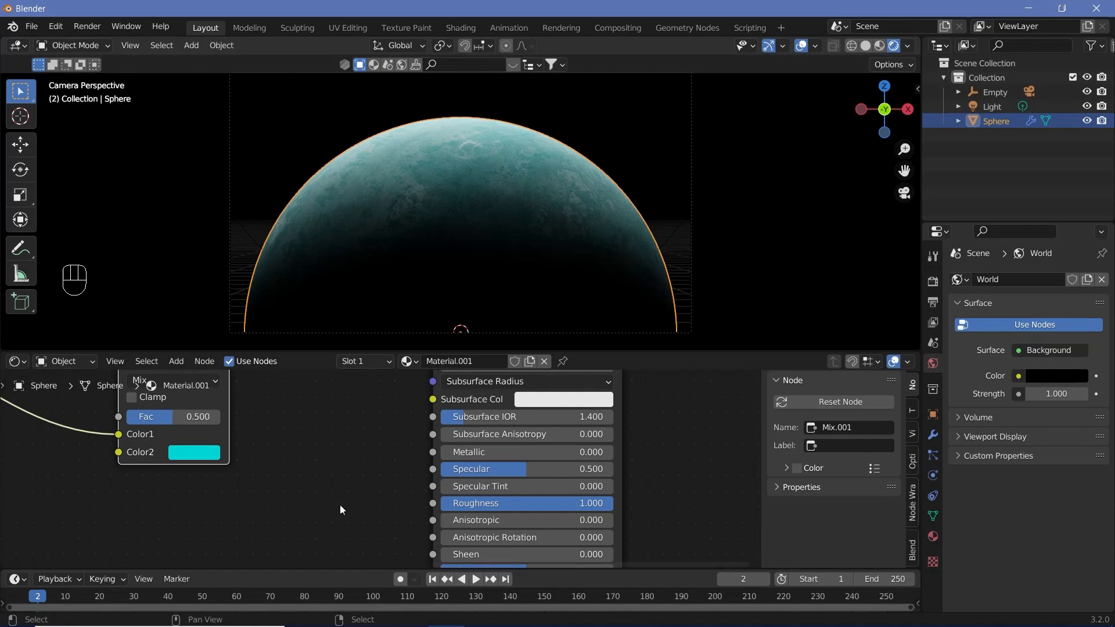
# Set the Fac of the cyan Mix node to 0.3 and inspect the tinted sphere through the camera.
pyautogui.moveTo(340, 504); pyautogui.dragTo(479, 493, button='middle')
pyautogui.scroll(3, 555, 451)
pyautogui.scroll(-3, 587, 476)
pyautogui.moveTo(475, 478)
pyautogui.mouseDown()
pyautogui.moveTo(441, 478)
pyautogui.moveTo(520, 477)
pyautogui.moveTo(473, 477)
pyautogui.mouseUp()
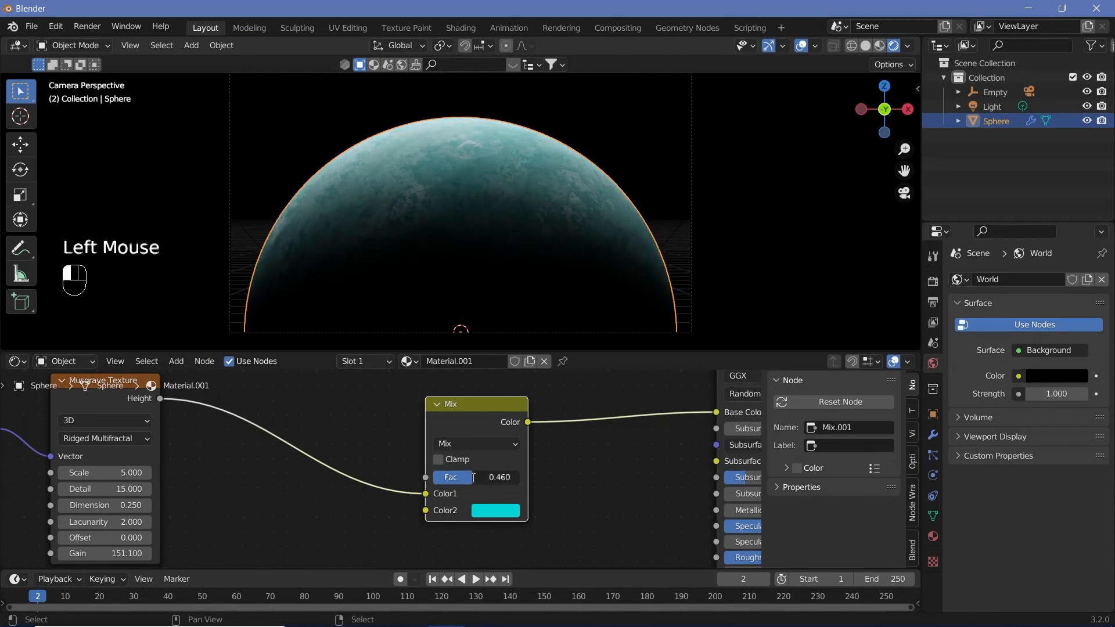
pyautogui.press('Return')
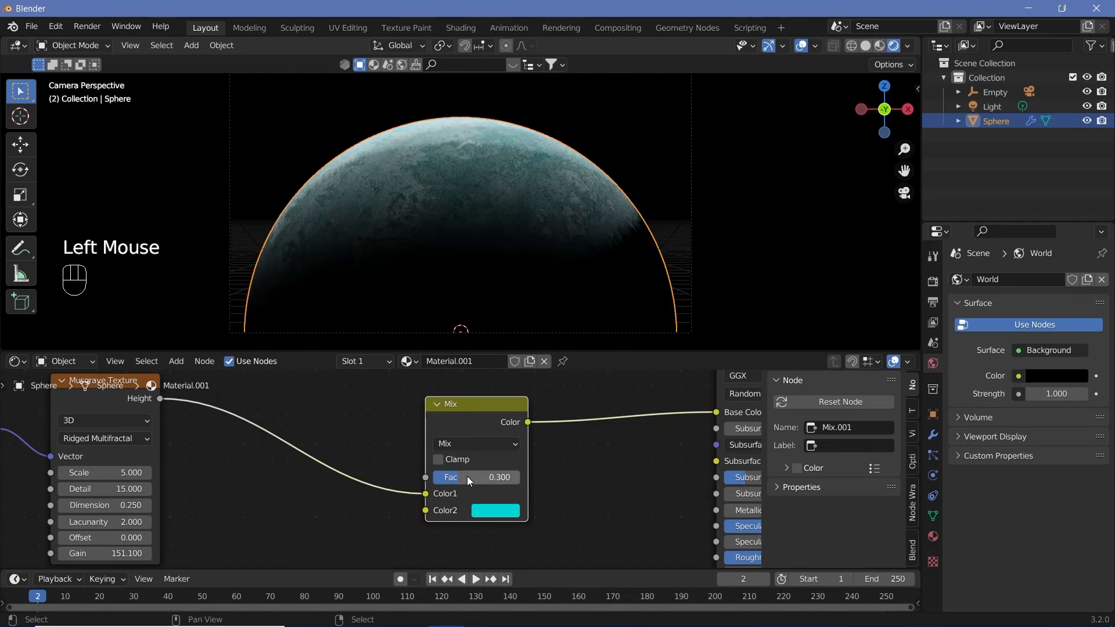
pyautogui.scroll(4, 437, 219)
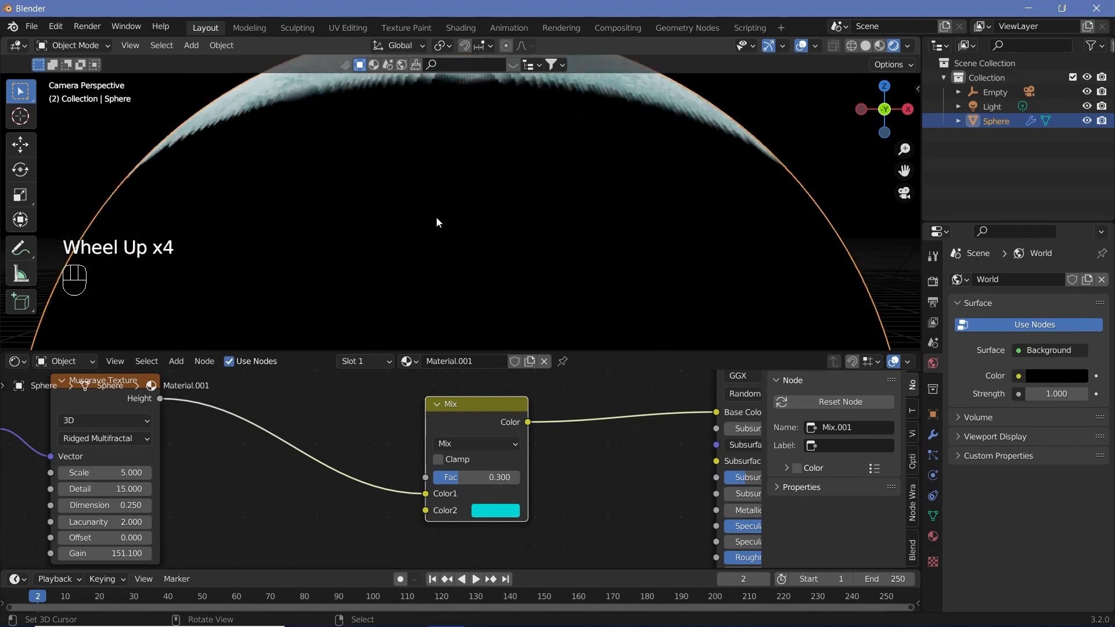
pyautogui.scroll(-1, 437, 222)
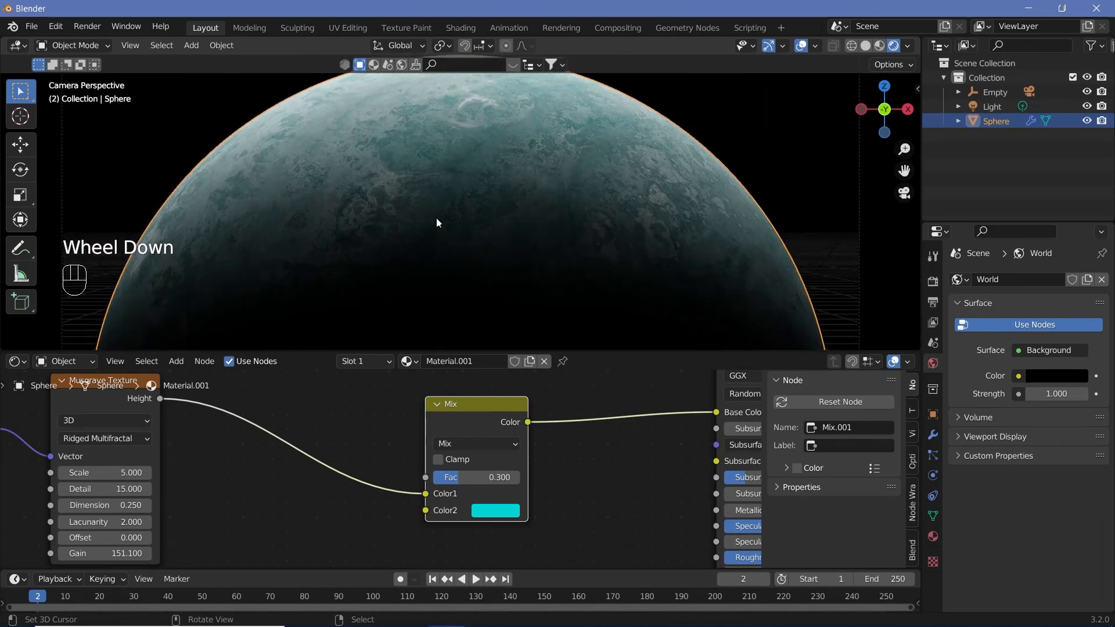
pyautogui.scroll(-3, 424, 211)
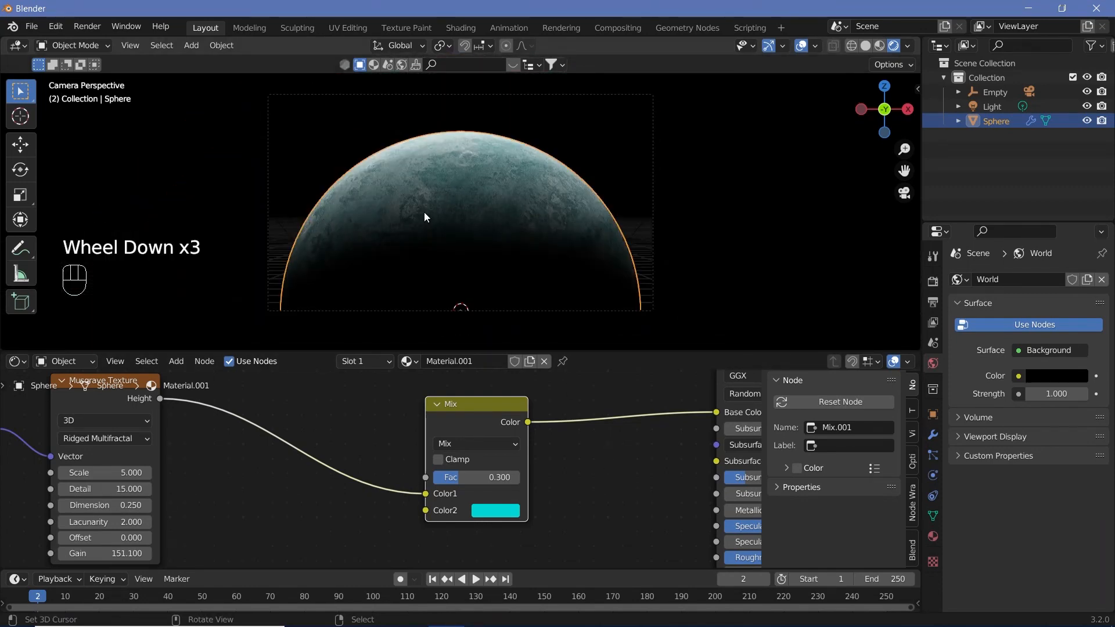
# Add a Bump node and place it below and before the cyan Mix node.
pyautogui.moveTo(529, 501); pyautogui.dragTo(602, 436, button='middle')
pyautogui.scroll(-2, 489, 501)
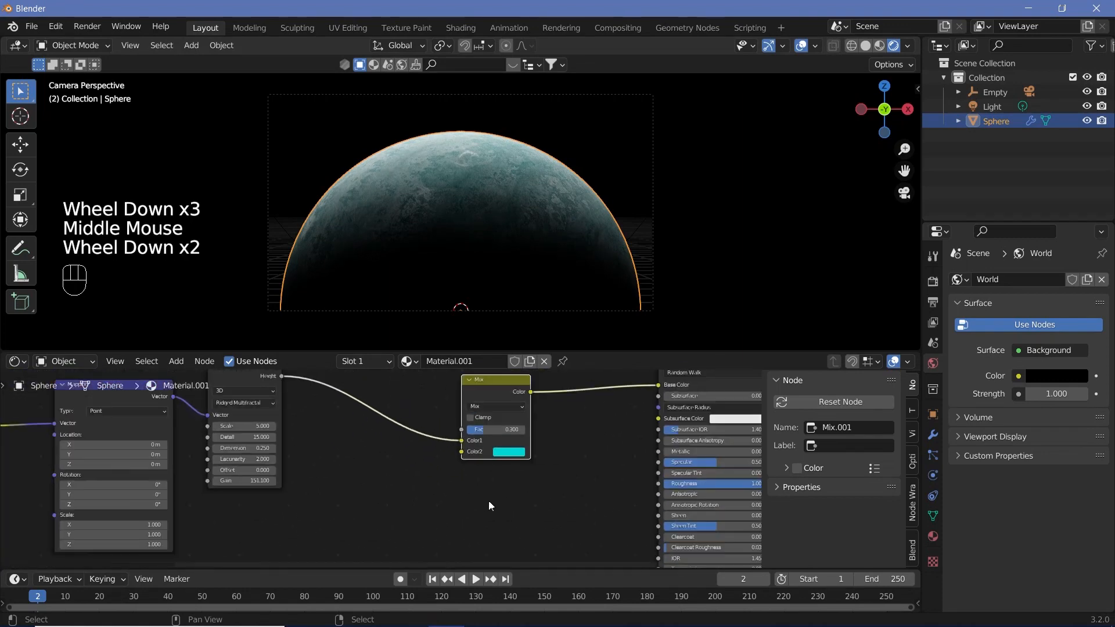
pyautogui.moveTo(489, 501); pyautogui.dragTo(518, 476, button='middle')
pyautogui.hotkey('shift', 'a')
pyautogui.click(495, 458)
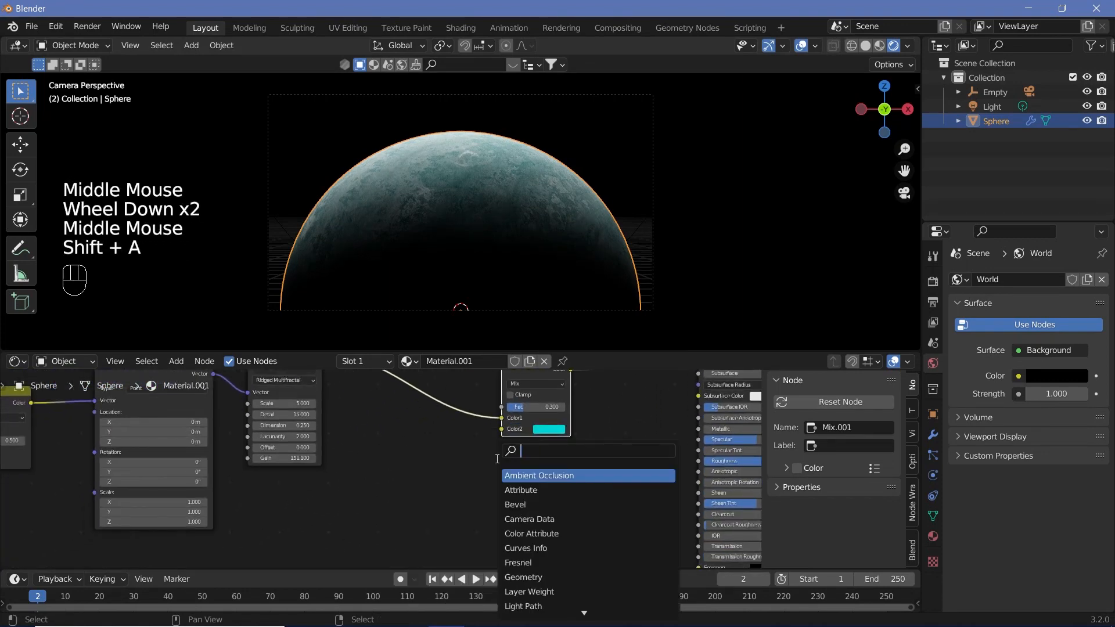
pyautogui.write('bump')
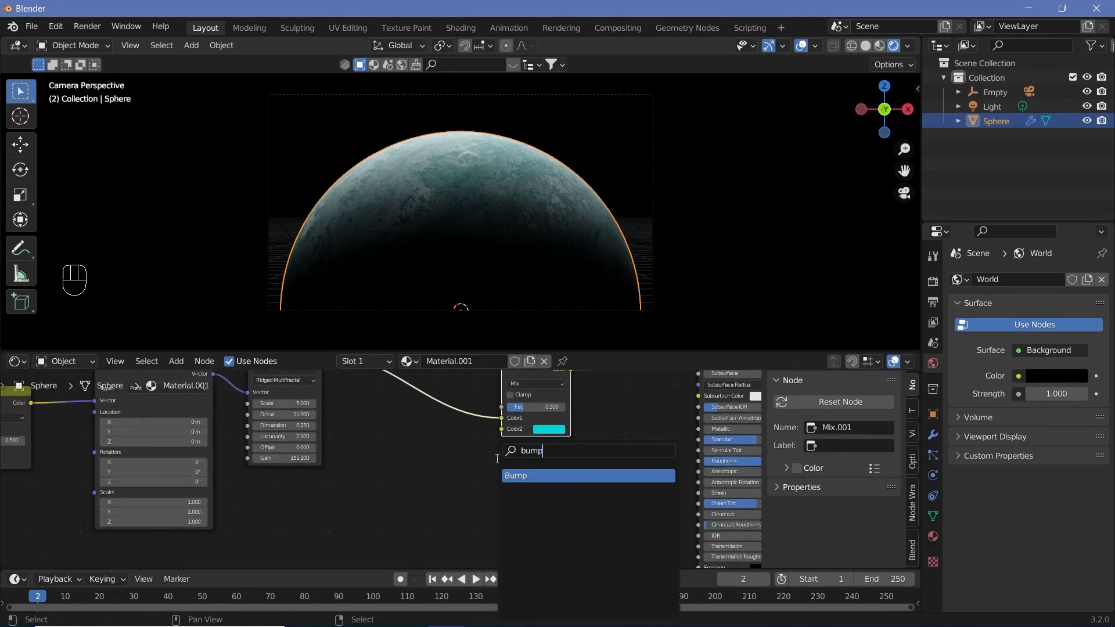
pyautogui.click(504, 475)
pyautogui.click(435, 499)
# Connect the duplicated Musgrave Texture's Height to the Bump node's Height, and the Bump's Normal to the Principled BSDF's Normal.
pyautogui.moveTo(435, 499); pyautogui.dragTo(453, 464, button='middle')
pyautogui.scroll(-2, 406, 511)
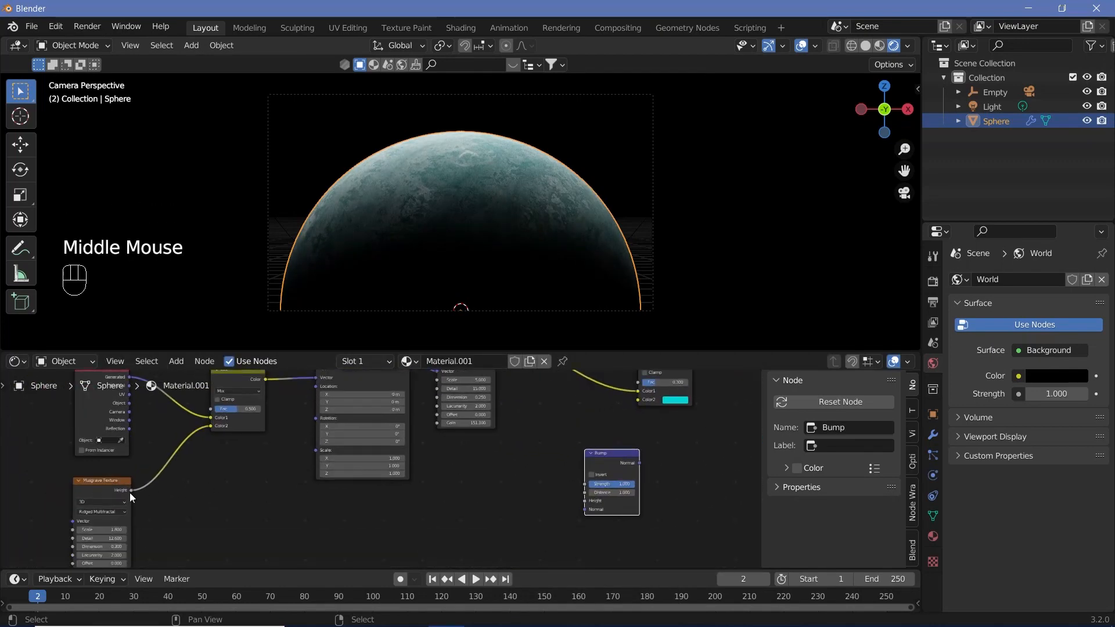
pyautogui.moveTo(131, 491); pyautogui.dragTo(580, 500)
pyautogui.moveTo(585, 500); pyautogui.dragTo(585, 499)
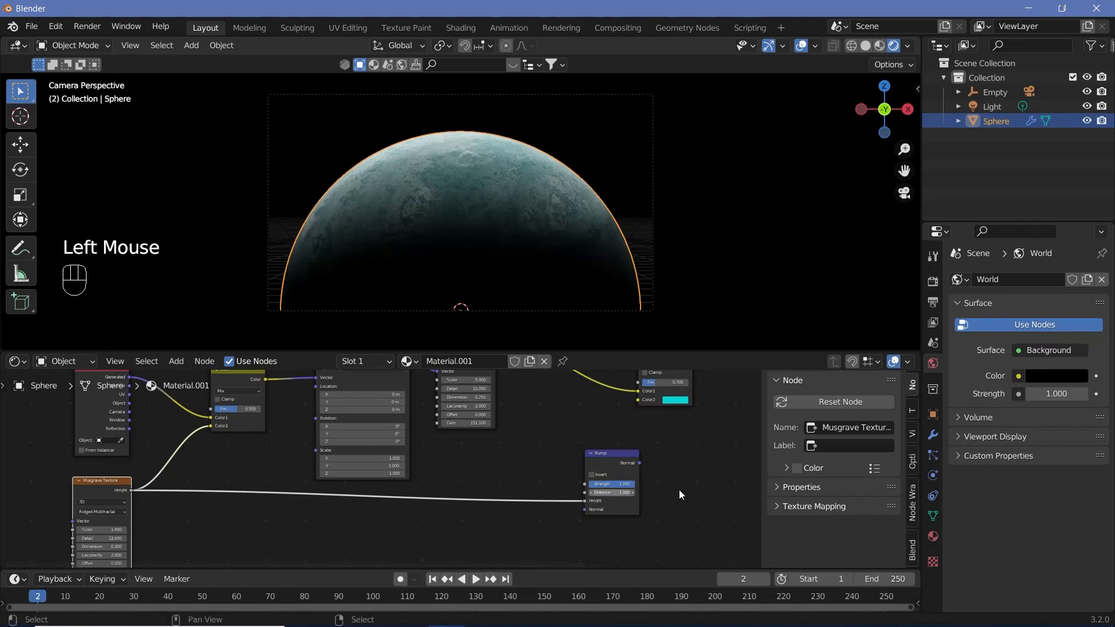
pyautogui.moveTo(678, 489); pyautogui.dragTo(485, 517, button='middle')
pyautogui.moveTo(447, 490); pyautogui.dragTo(605, 469)
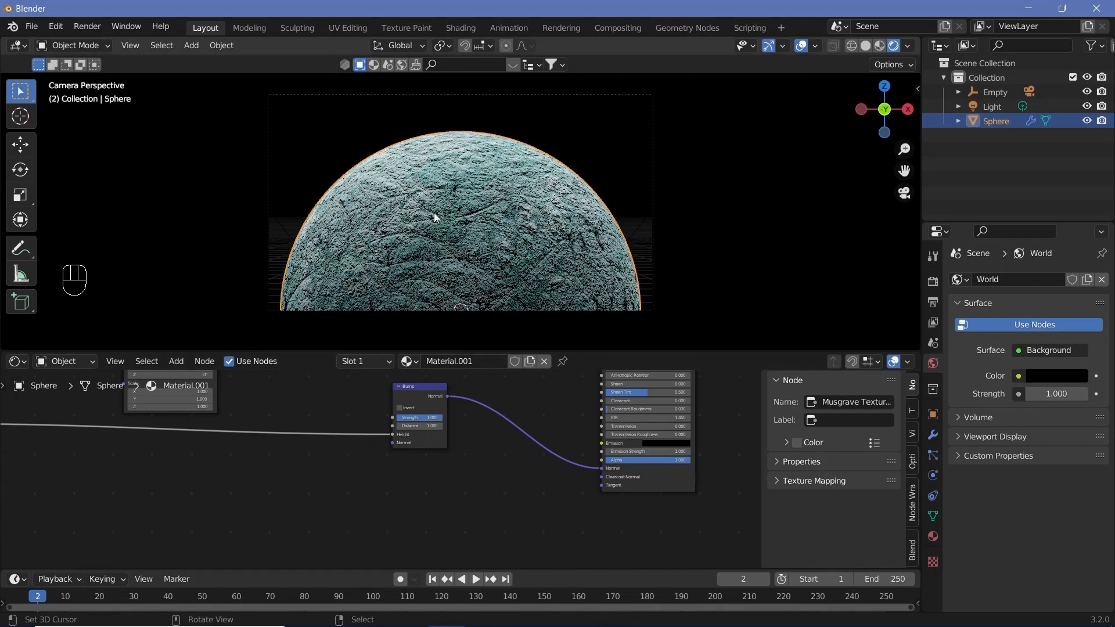
# Inspect the bumped sphere surface up close and set the Bump node's Strength to 0.05.
pyautogui.scroll(4, 430, 239)
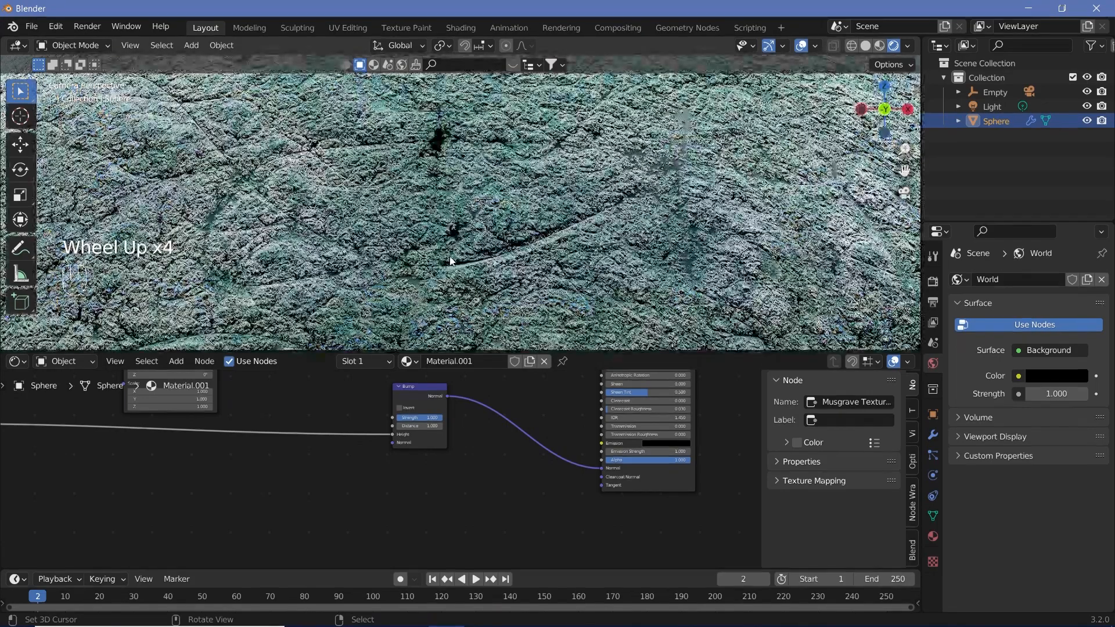
pyautogui.scroll(-1, 464, 258)
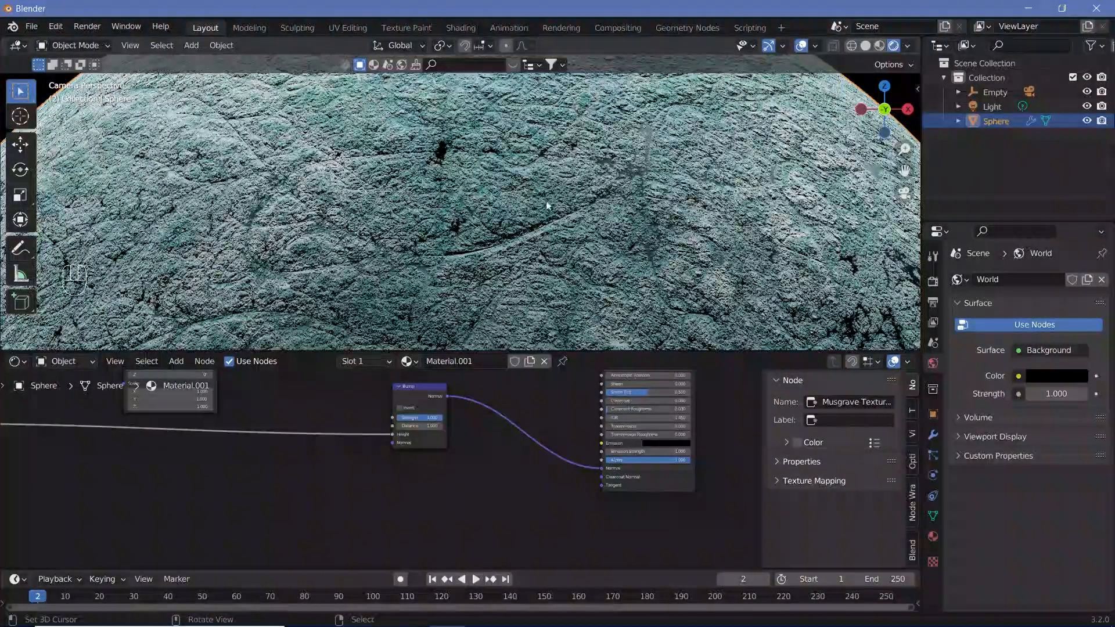
pyautogui.scroll(-3, 454, 238)
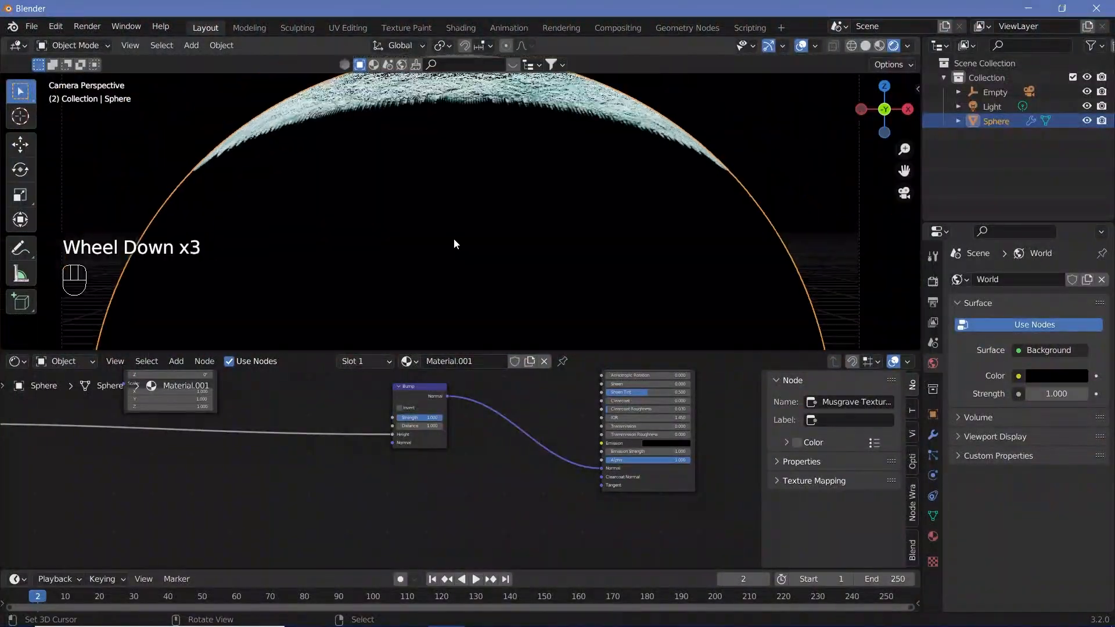
pyautogui.moveTo(574, 494); pyautogui.dragTo(465, 504, button='middle')
pyautogui.scroll(3, 581, 452)
pyautogui.scroll(2, 460, 504)
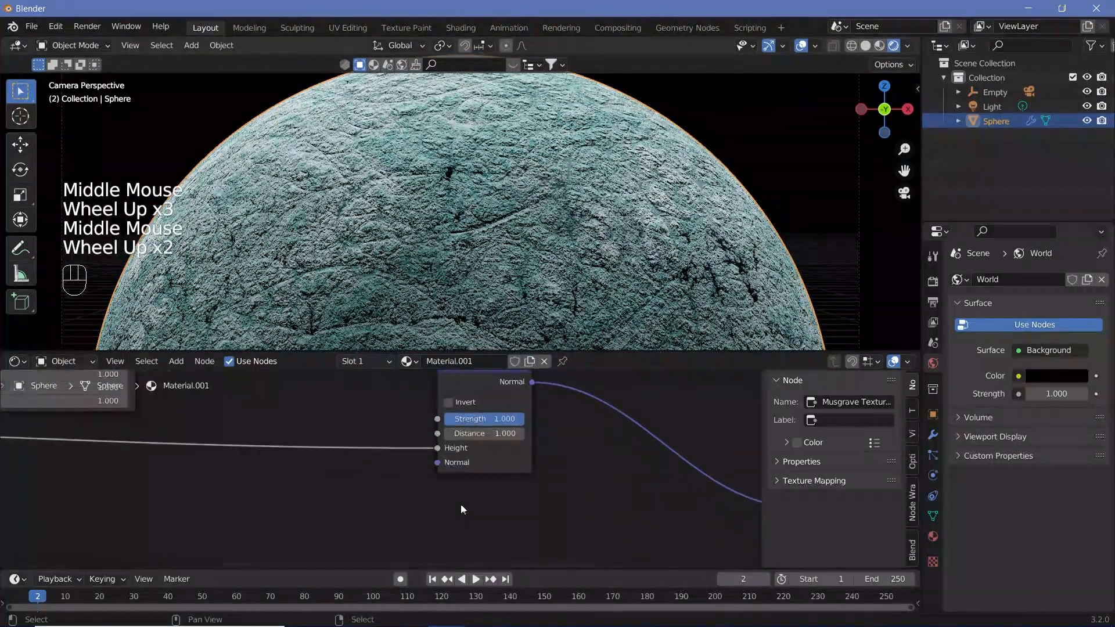
pyautogui.click(502, 420)
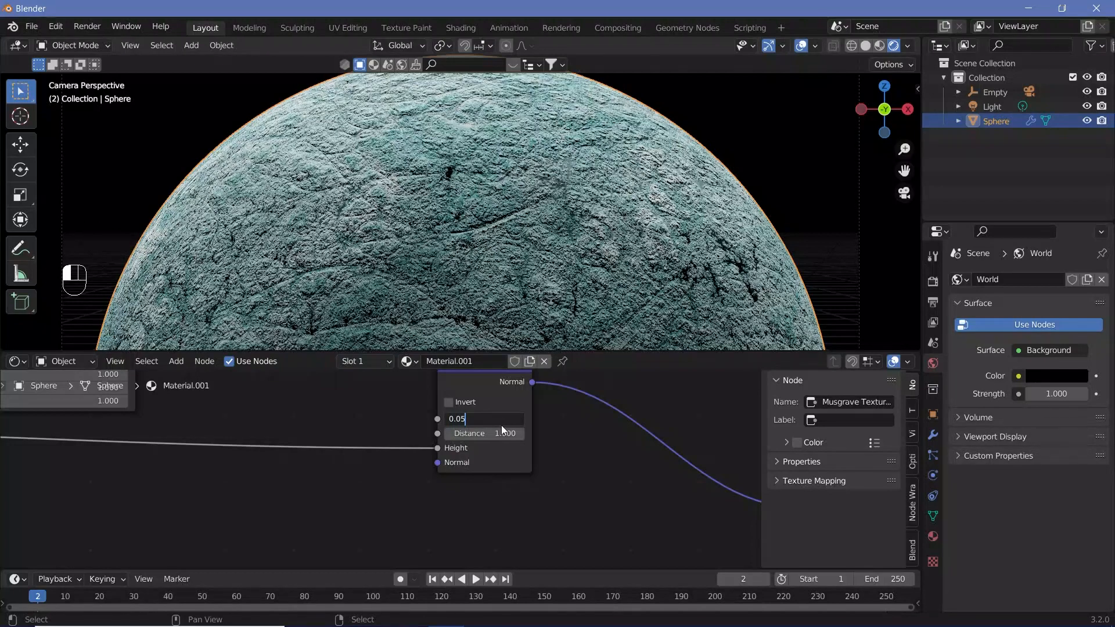
pyautogui.press('Return')
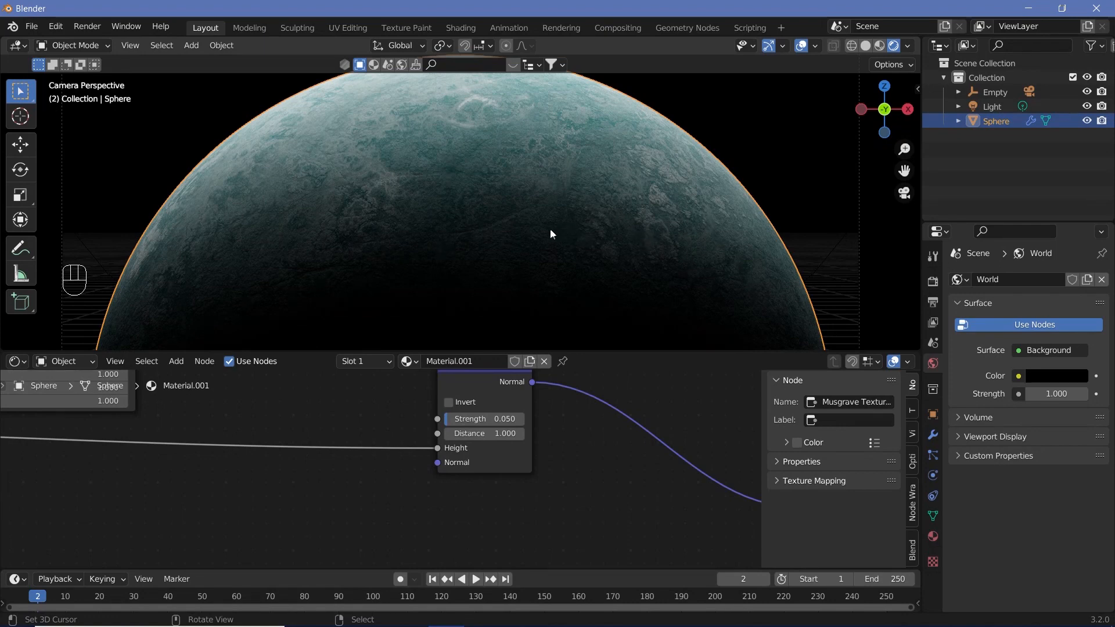
pyautogui.scroll(-3, 522, 232)
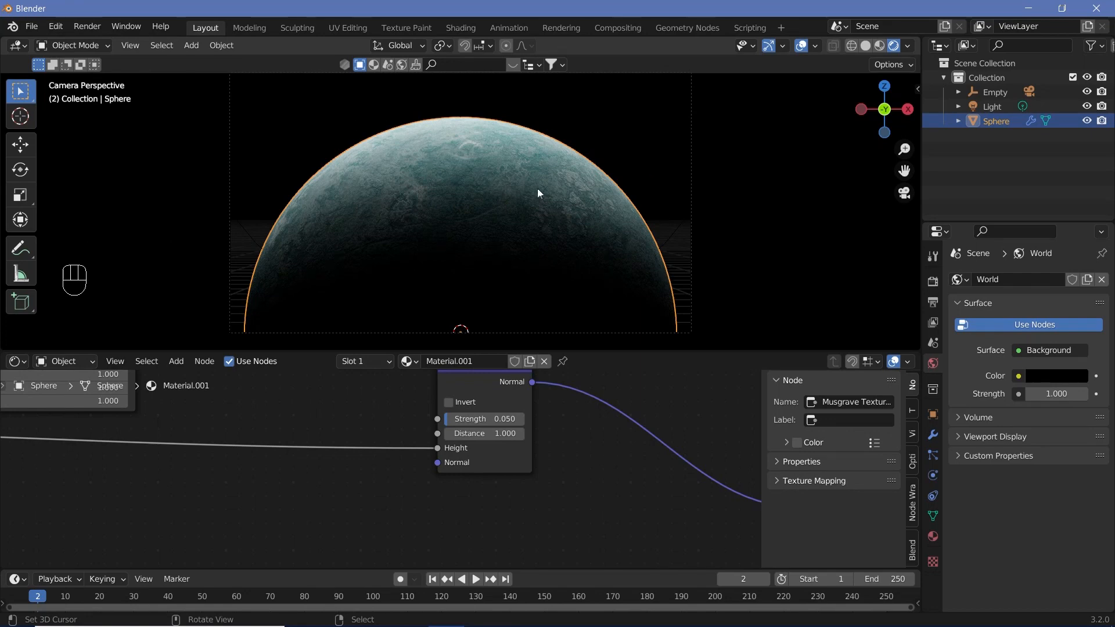
# Move the cyan Mix node closer to the Musgrave Texture to free space before the Principled BSDF.
pyautogui.moveTo(653, 408); pyautogui.dragTo(617, 553, button='middle')
pyautogui.scroll(-3, 637, 501)
pyautogui.moveTo(638, 500)
pyautogui.mouseDown(button='middle')
pyautogui.moveTo(535, 486)
pyautogui.moveTo(628, 484)
pyautogui.mouseUp(button='middle')
pyautogui.scroll(-2, 618, 450)
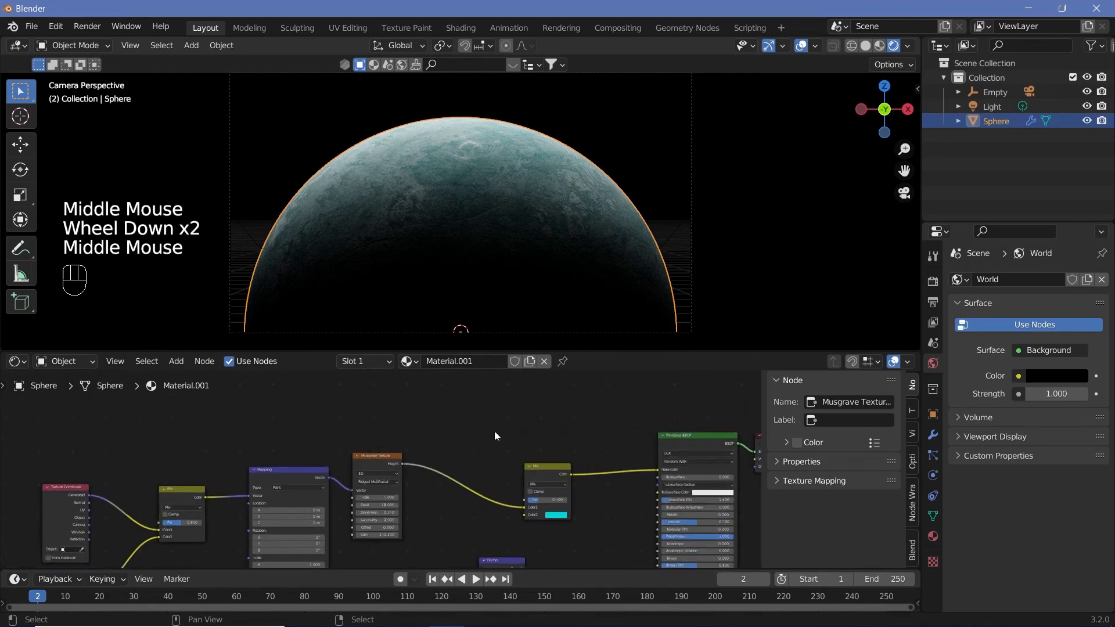
pyautogui.moveTo(493, 431); pyautogui.dragTo(468, 479, button='middle')
pyautogui.scroll(1, 468, 478)
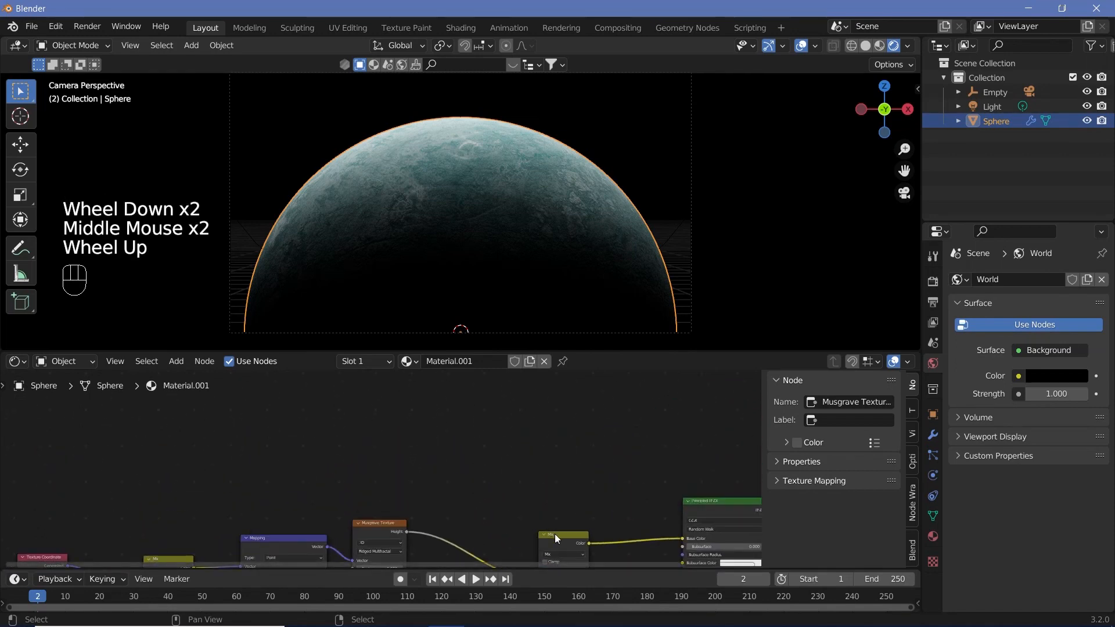
pyautogui.moveTo(555, 534); pyautogui.dragTo(490, 526)
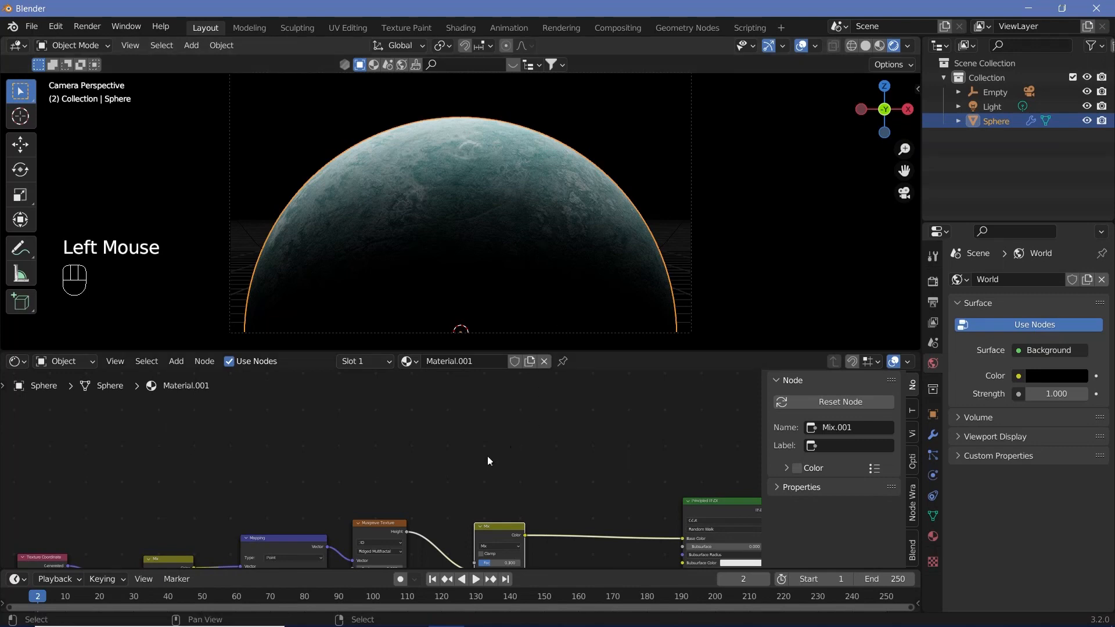
# Add a Layer Weight node and place it above the Musgrave Texture node.
pyautogui.moveTo(488, 461)
pyautogui.mouseDown(button='middle')
pyautogui.moveTo(542, 476)
pyautogui.moveTo(469, 448)
pyautogui.mouseUp(button='middle')
pyautogui.scroll(1, 542, 476)
pyautogui.hotkey('shift', 'a')
pyautogui.click(469, 449)
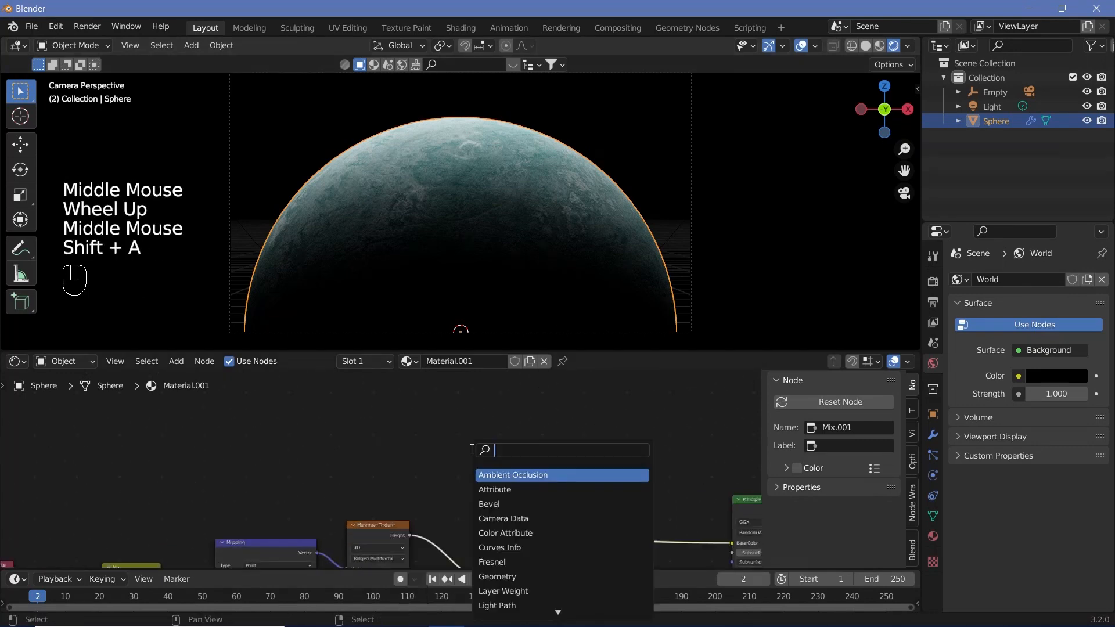
pyautogui.write('layer')
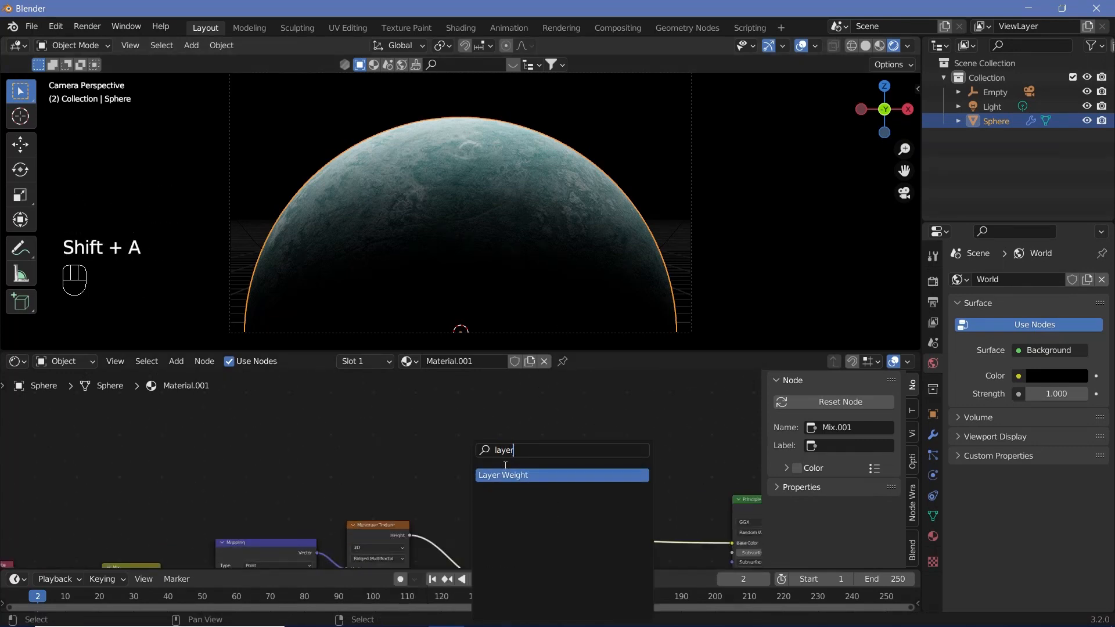
pyautogui.press('Return')
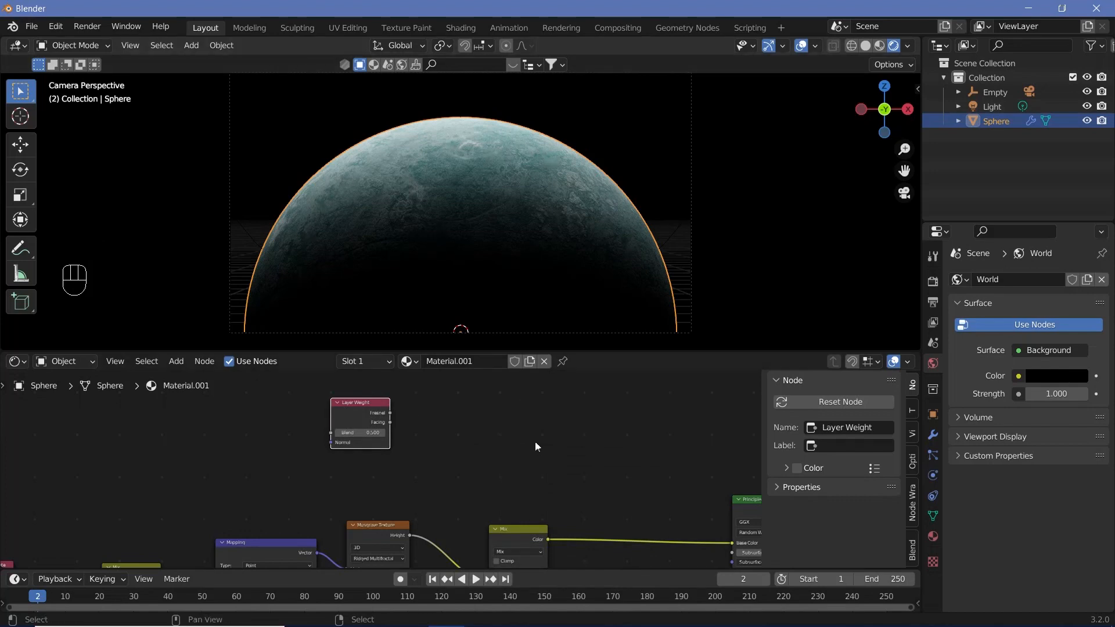
# Add a ColorRamp beside the Layer Weight node, feed its Fac from Fresnel, and preview the ramp's output on the sphere.
pyautogui.scroll(2, 532, 450)
pyautogui.moveTo(532, 450); pyautogui.dragTo(444, 446, button='middle')
pyautogui.hotkey('shift', 'a')
pyautogui.click(470, 451)
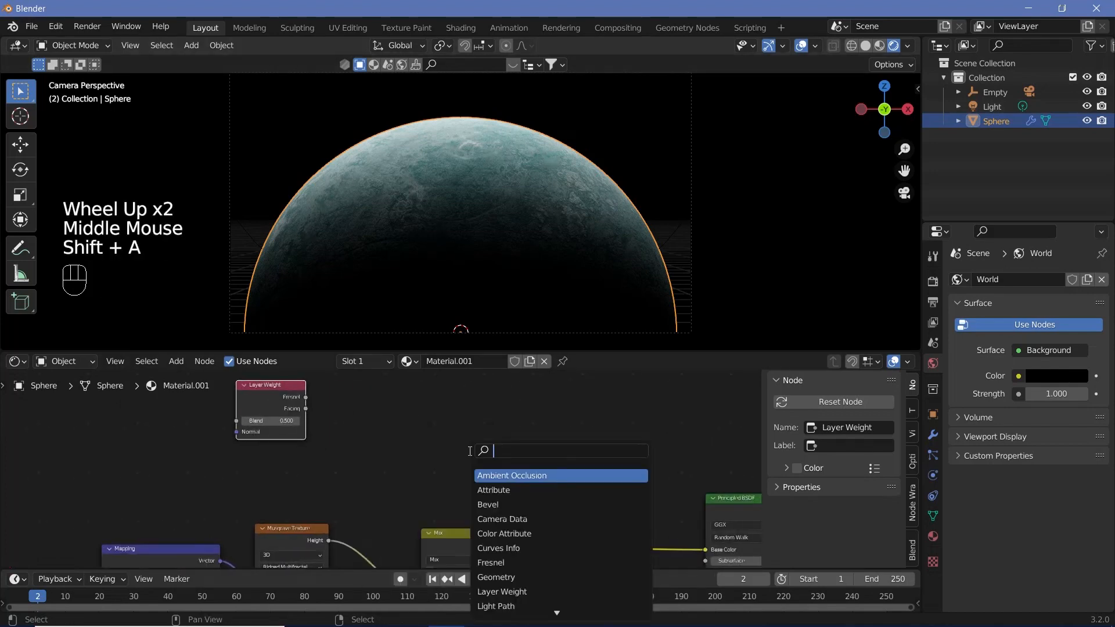
pyautogui.write('colo')
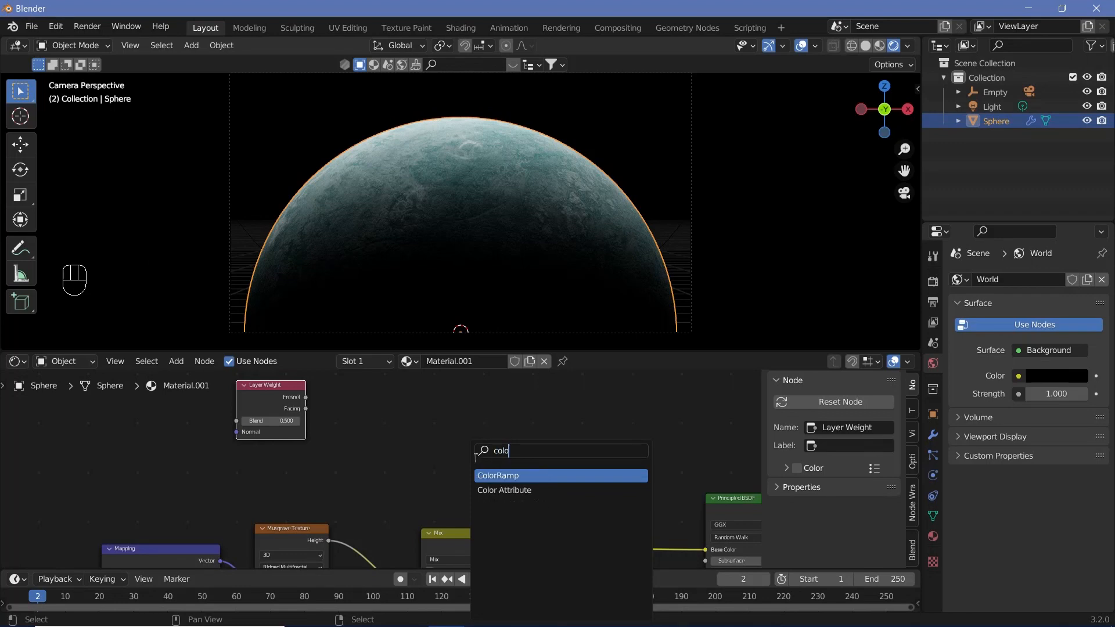
pyautogui.click(498, 475)
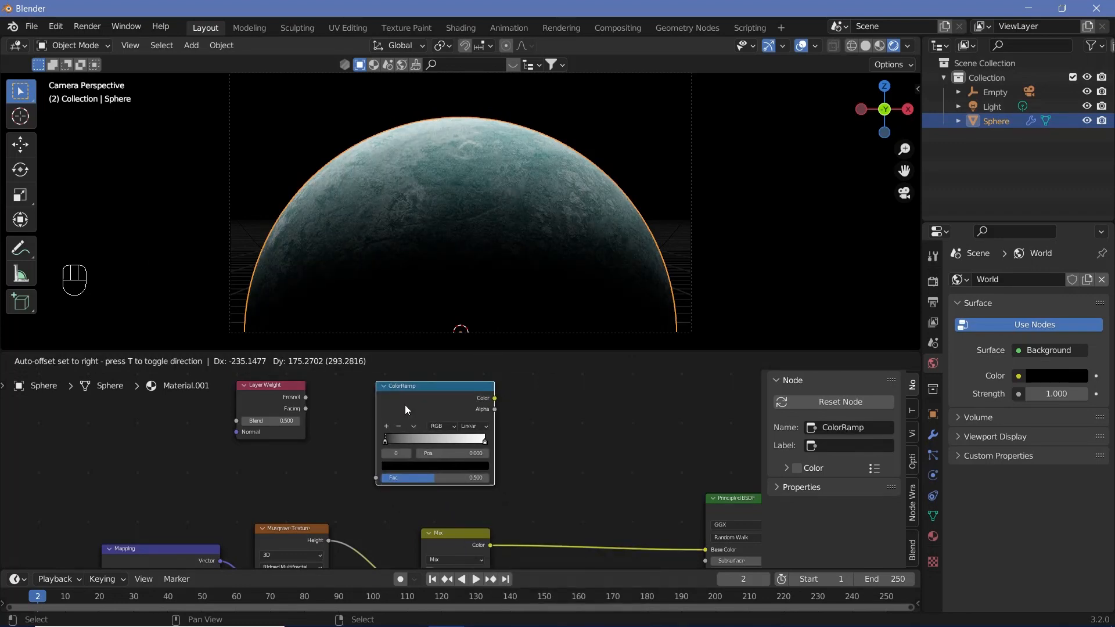
pyautogui.click(405, 406)
pyautogui.moveTo(305, 397); pyautogui.dragTo(375, 480)
pyautogui.keyDown('ctrl'); pyautogui.keyDown('shift'); pyautogui.click(463, 399); pyautogui.keyUp('shift'); pyautogui.keyUp('ctrl')
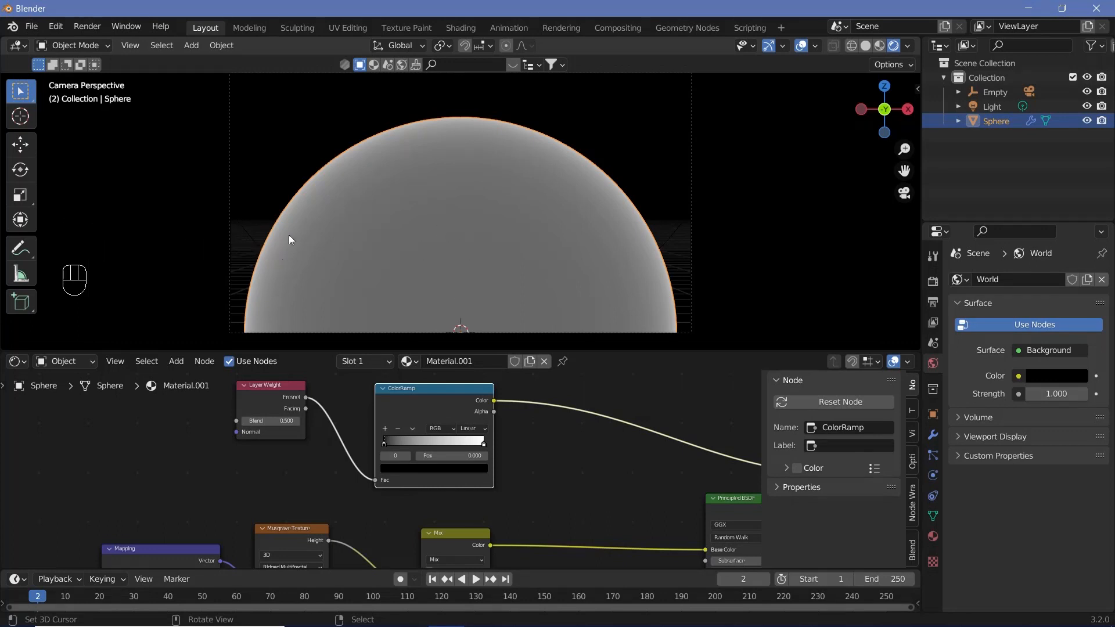
# Set the Layer Weight node's Blend to 0.3.
pyautogui.scroll(3, 304, 454)
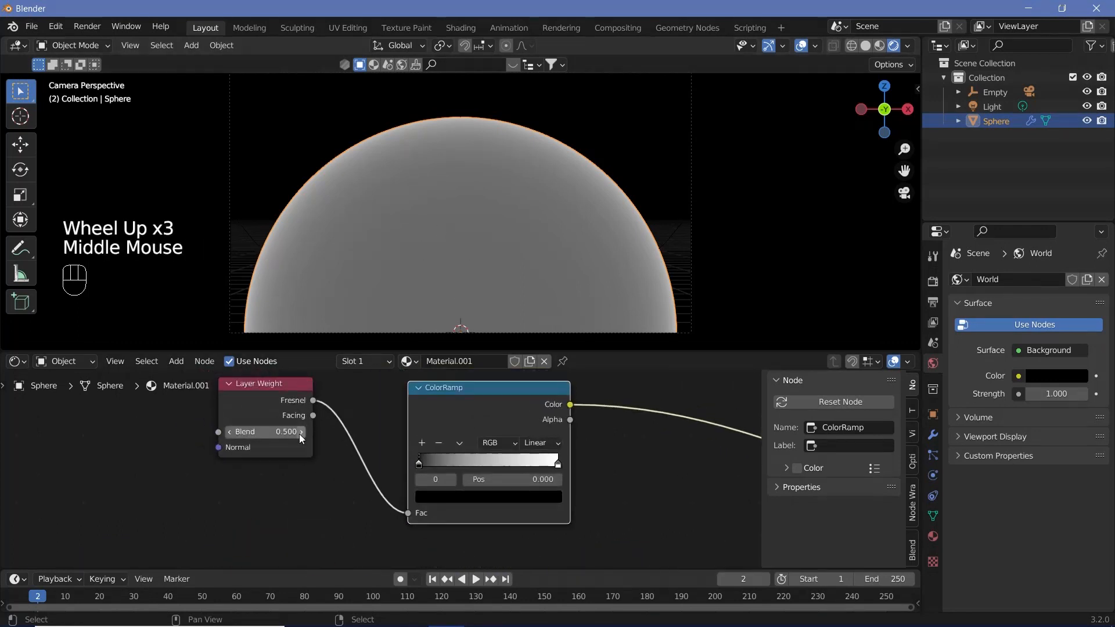
pyautogui.tripleClick(229, 433)
pyautogui.click(229, 434)
pyautogui.click(230, 433)
pyautogui.click(230, 433)
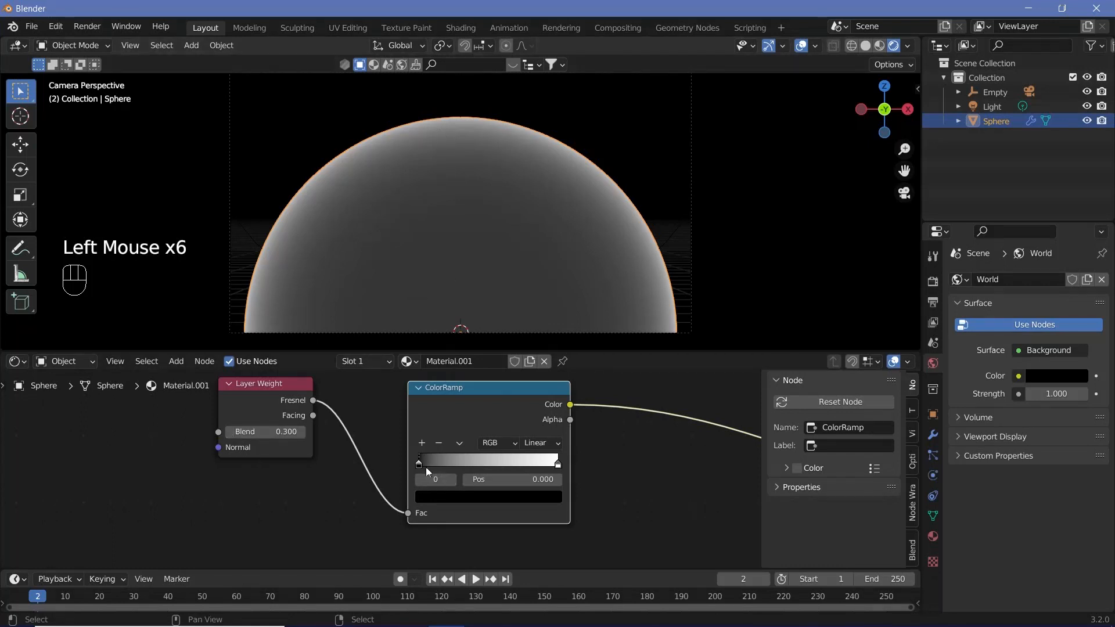
# Place the ColorRamp's black stop at 0.036 and pull its white stop inward to roughly three quarters of the ramp.
pyautogui.moveTo(419, 463)
pyautogui.mouseDown()
pyautogui.moveTo(441, 467)
pyautogui.moveTo(426, 466)
pyautogui.mouseUp()
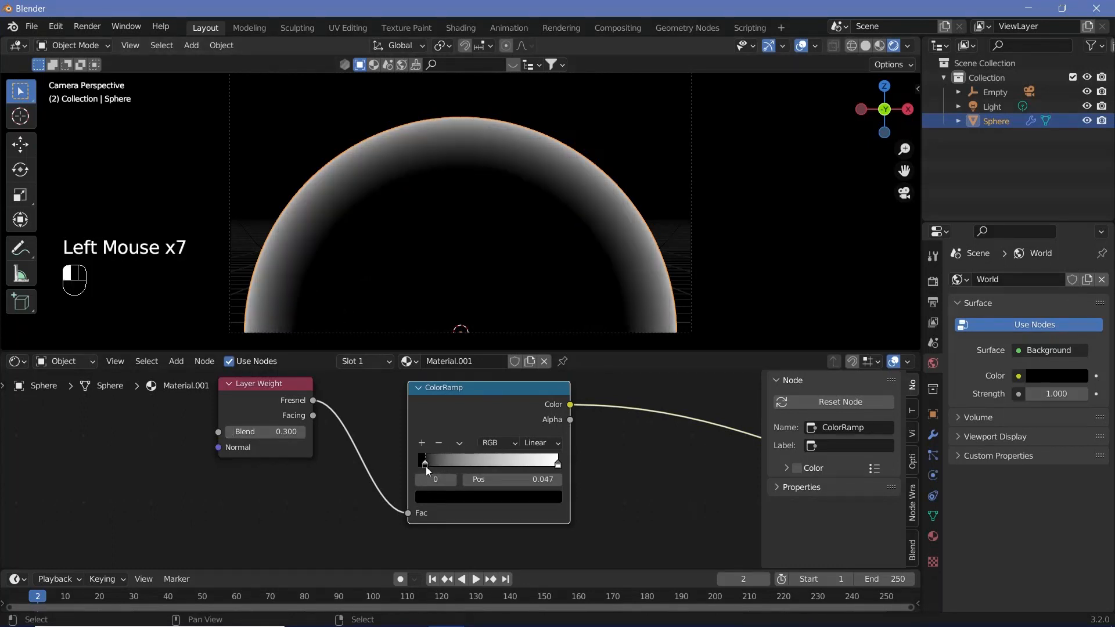
pyautogui.moveTo(555, 469); pyautogui.dragTo(549, 479)
pyautogui.moveTo(551, 474); pyautogui.dragTo(516, 474)
pyautogui.moveTo(419, 476); pyautogui.dragTo(417, 478)
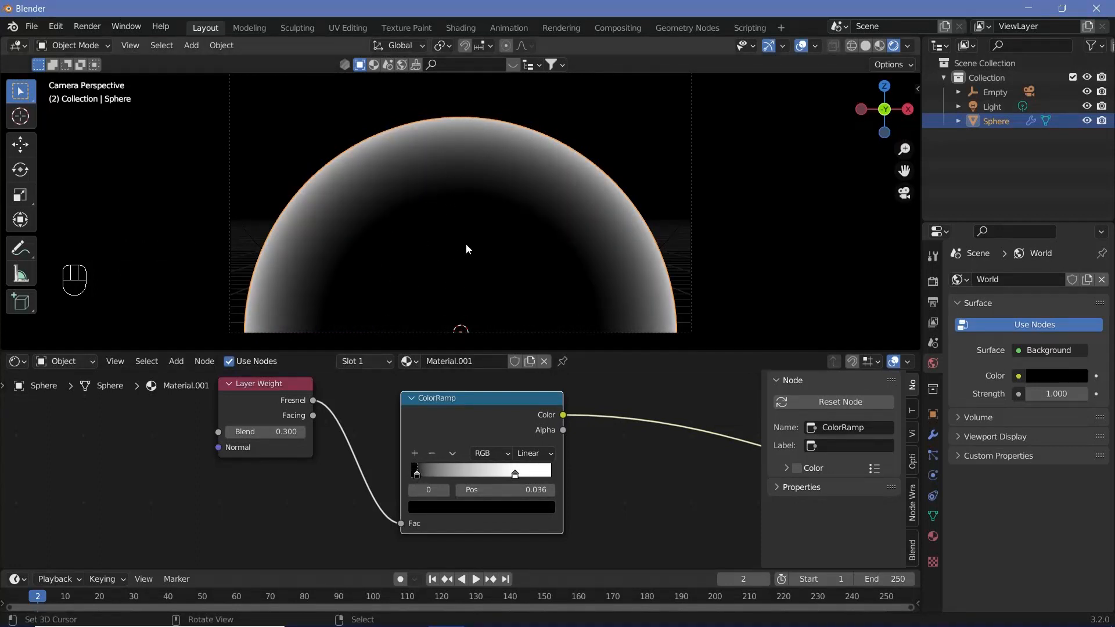
# Duplicate the cyan Mix node and insert the copy between the original Mix and the Principled BSDF's Base Color.
pyautogui.scroll(-2, 630, 475)
pyautogui.moveTo(629, 475); pyautogui.dragTo(395, 395, button='middle')
pyautogui.scroll(-2, 360, 448)
pyautogui.scroll(1, 360, 449)
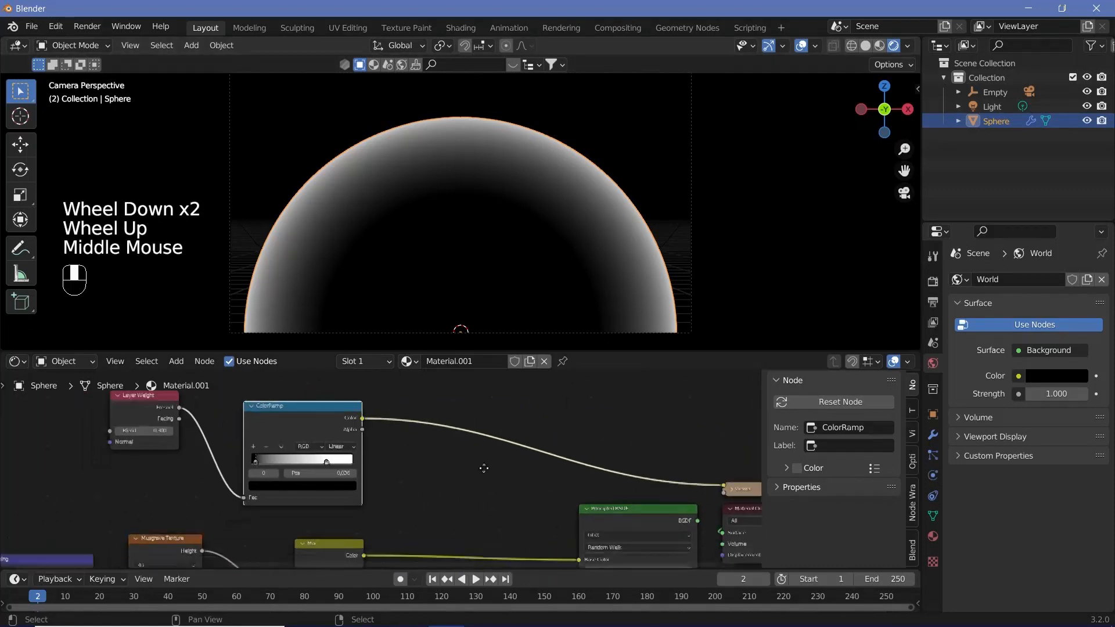
pyautogui.scroll(-1, 395, 395)
pyautogui.click(378, 517)
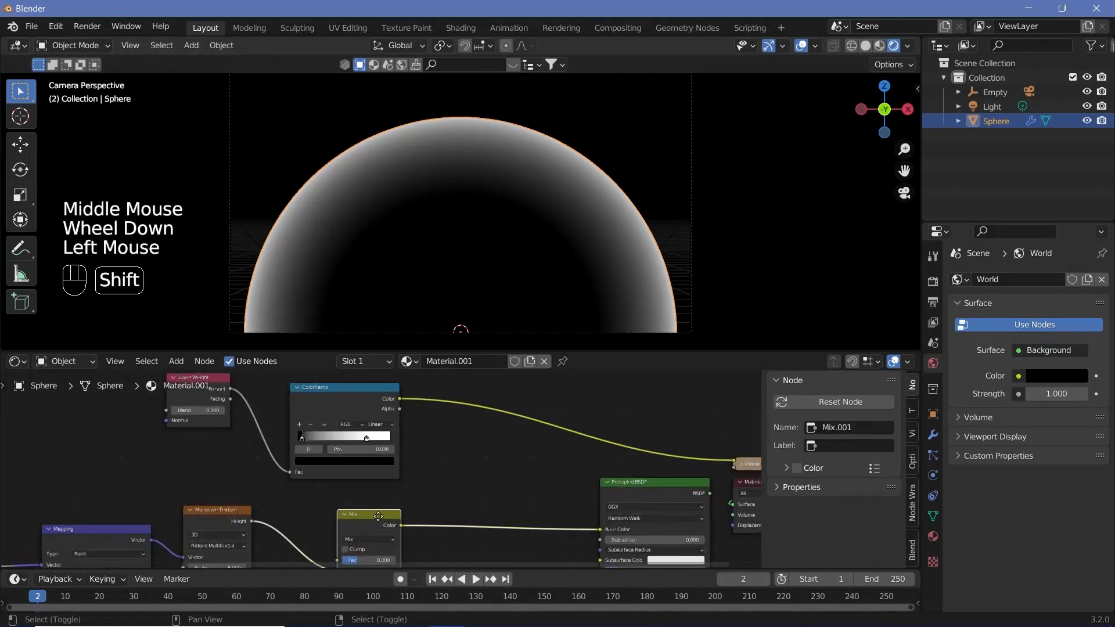
pyautogui.hotkey('shift', 'd')
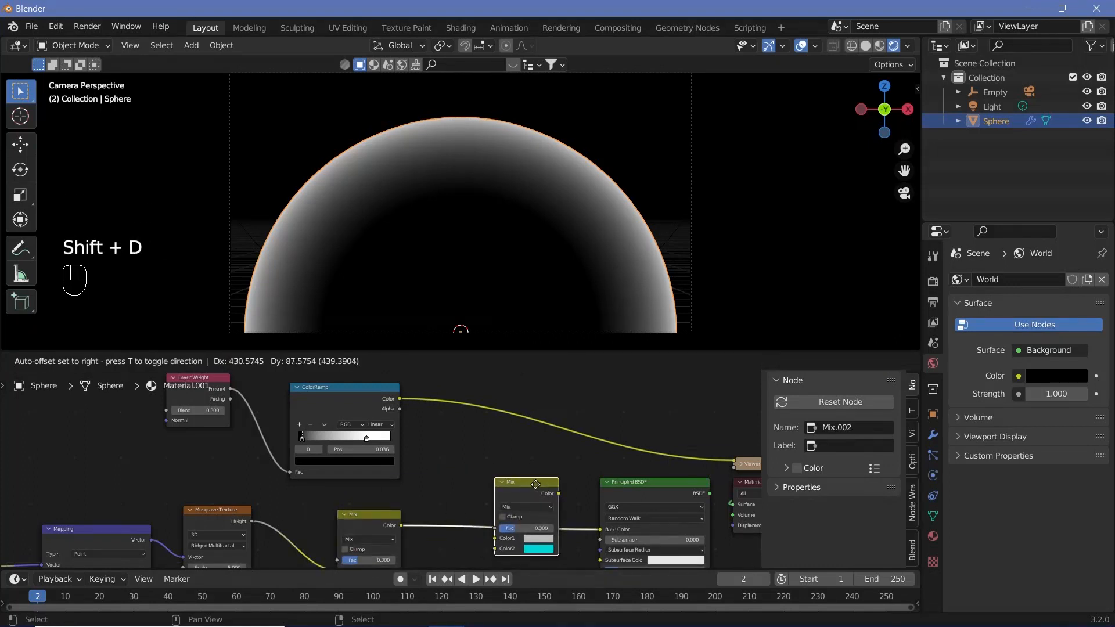
pyautogui.click(535, 483)
# Change the duplicated Mix node's Color2 to a lighter, less saturated cyan with a brightness value of 1.
pyautogui.moveTo(535, 484); pyautogui.dragTo(522, 409, button='middle')
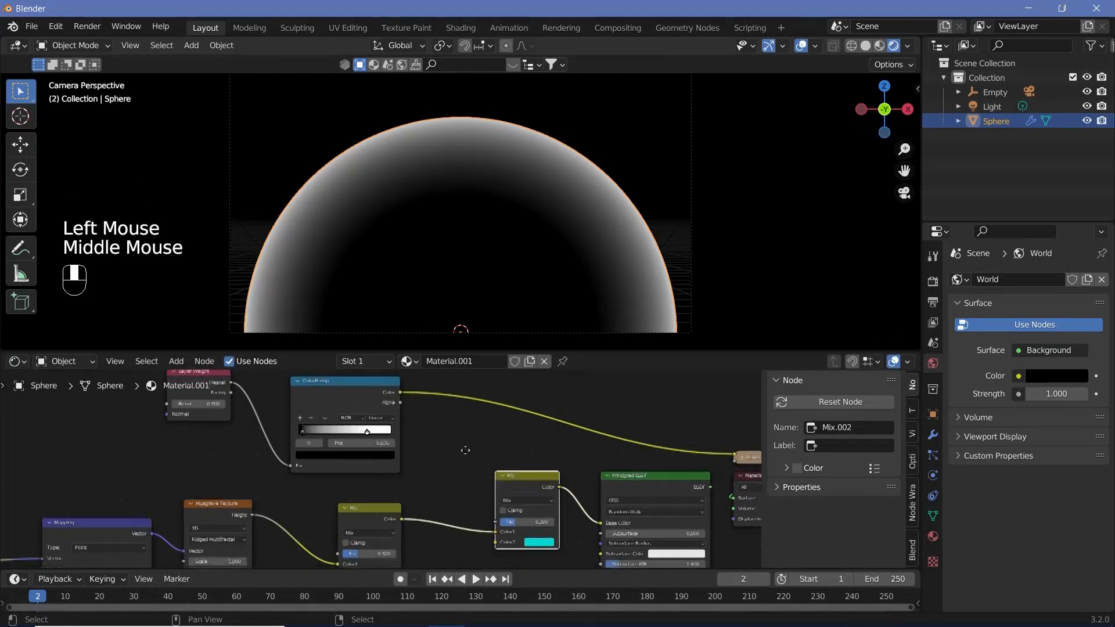
pyautogui.scroll(2, 463, 452)
pyautogui.click(587, 525)
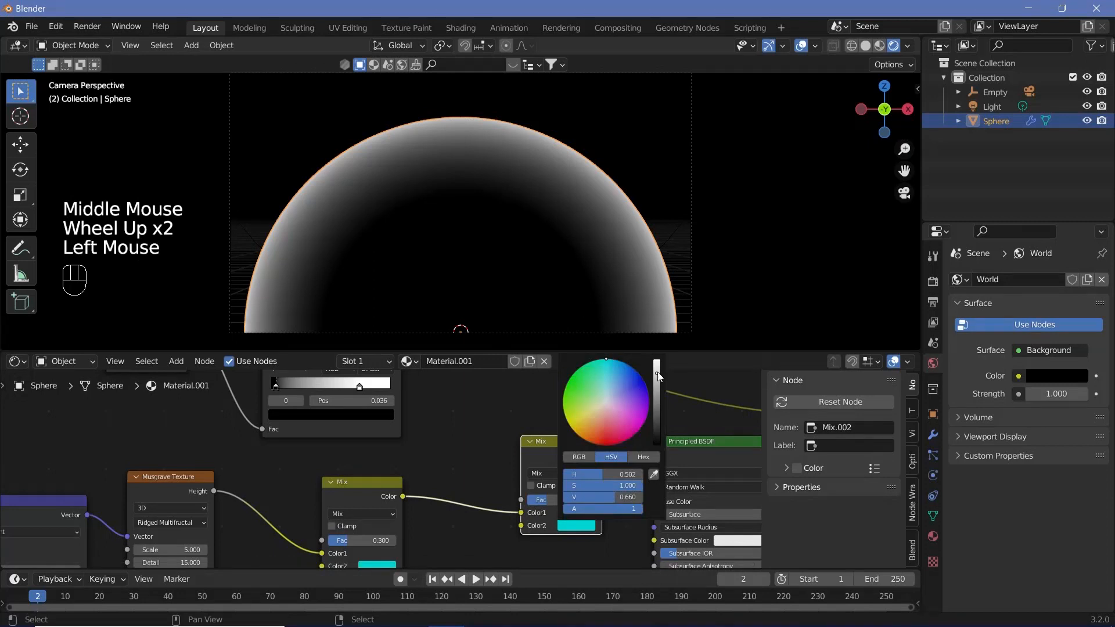
pyautogui.click(605, 374)
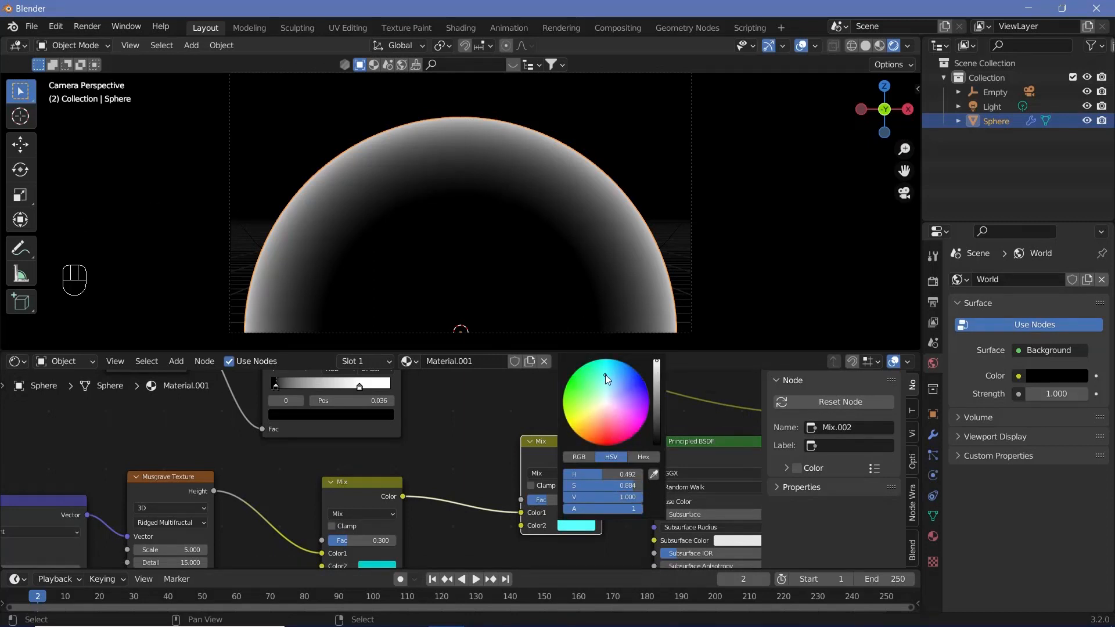
pyautogui.moveTo(605, 375); pyautogui.dragTo(607, 378)
# Connect the ColorRamp's Color output to the Fac of the duplicated Mix node.
pyautogui.scroll(-4, 493, 415)
pyautogui.moveTo(476, 423); pyautogui.dragTo(386, 408, button='middle')
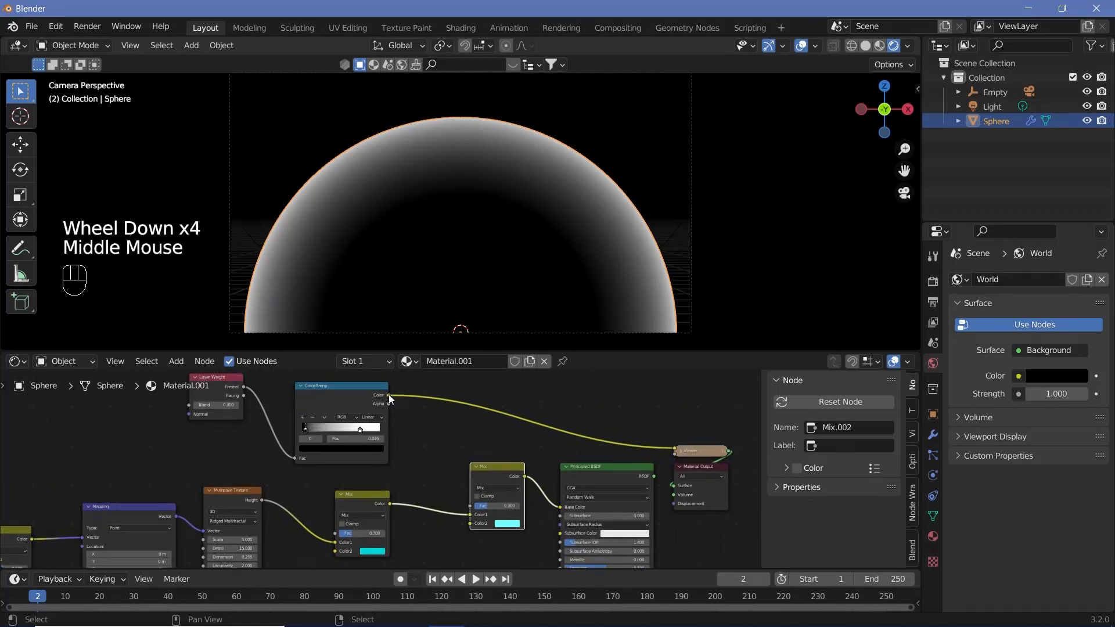
pyautogui.moveTo(389, 395); pyautogui.dragTo(475, 521)
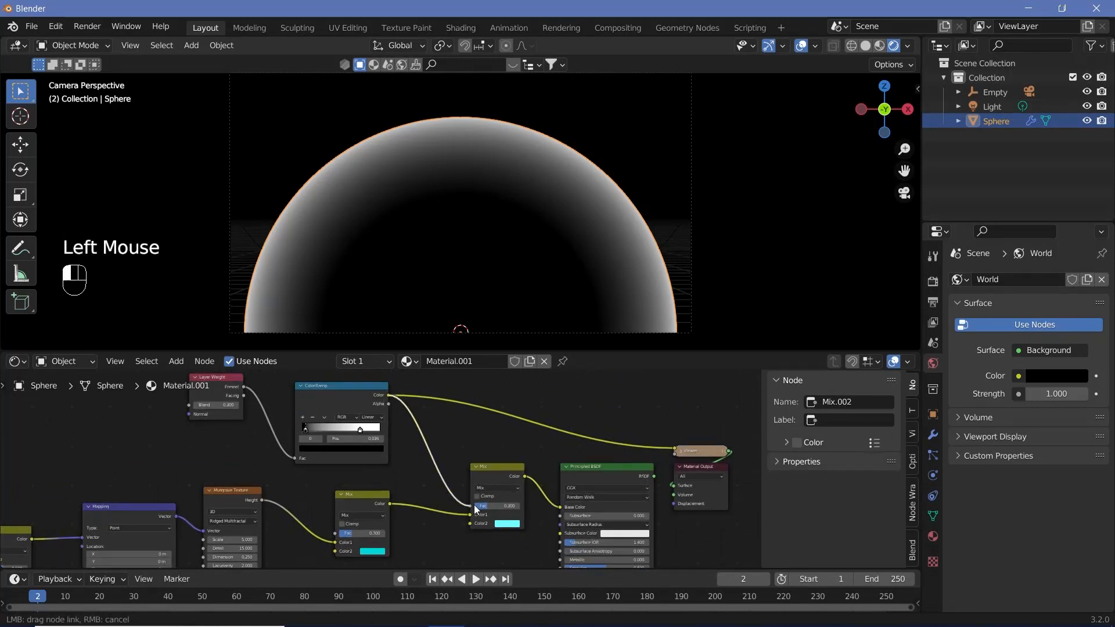
# Route the Principled BSDF back to the Material Output and hide the viewport overlays.
pyautogui.moveTo(616, 482); pyautogui.dragTo(538, 448, button='middle')
pyautogui.click(538, 447)
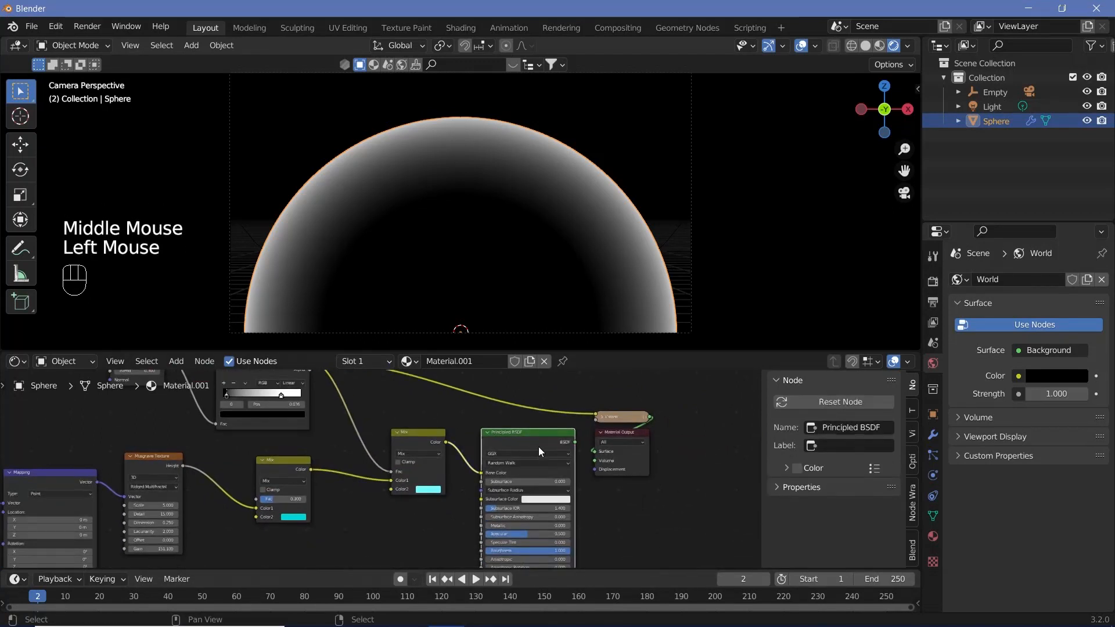
pyautogui.keyDown('shift'); pyautogui.click(538, 447); pyautogui.keyUp('shift')
pyautogui.click(542, 438)
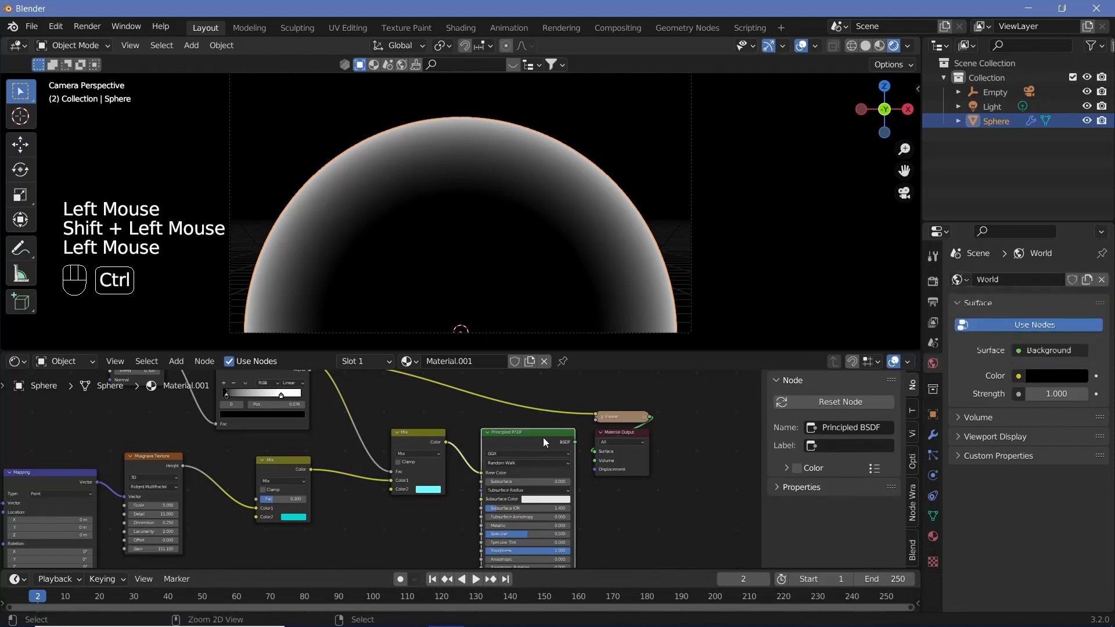
pyautogui.keyDown('ctrl'); pyautogui.keyDown('shift'); pyautogui.click(542, 438); pyautogui.keyUp('shift'); pyautogui.keyUp('ctrl')
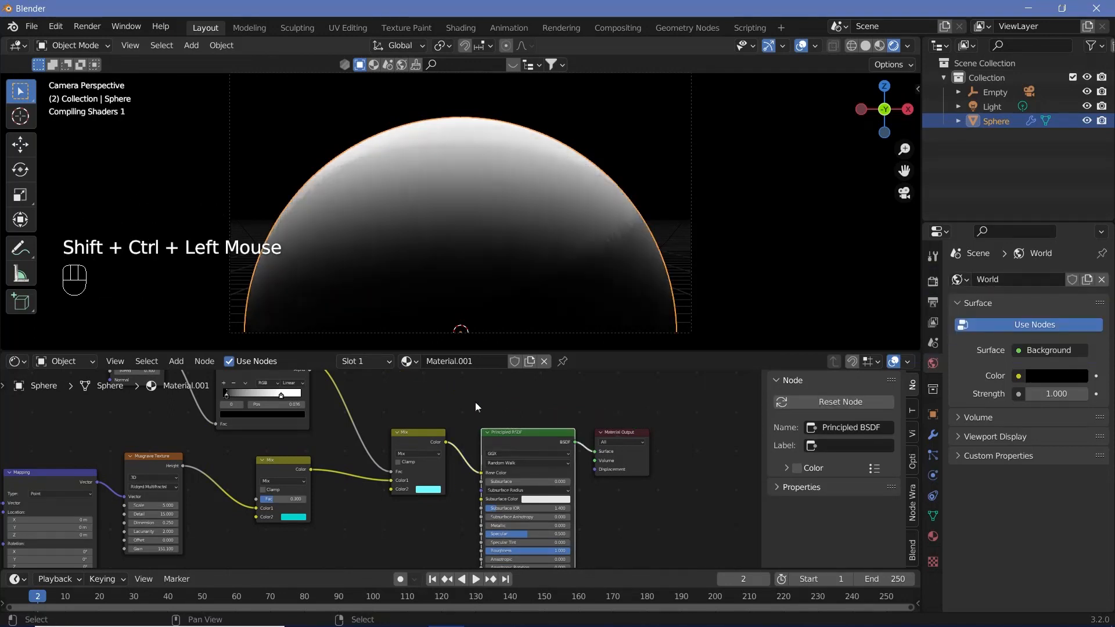
pyautogui.click(804, 47)
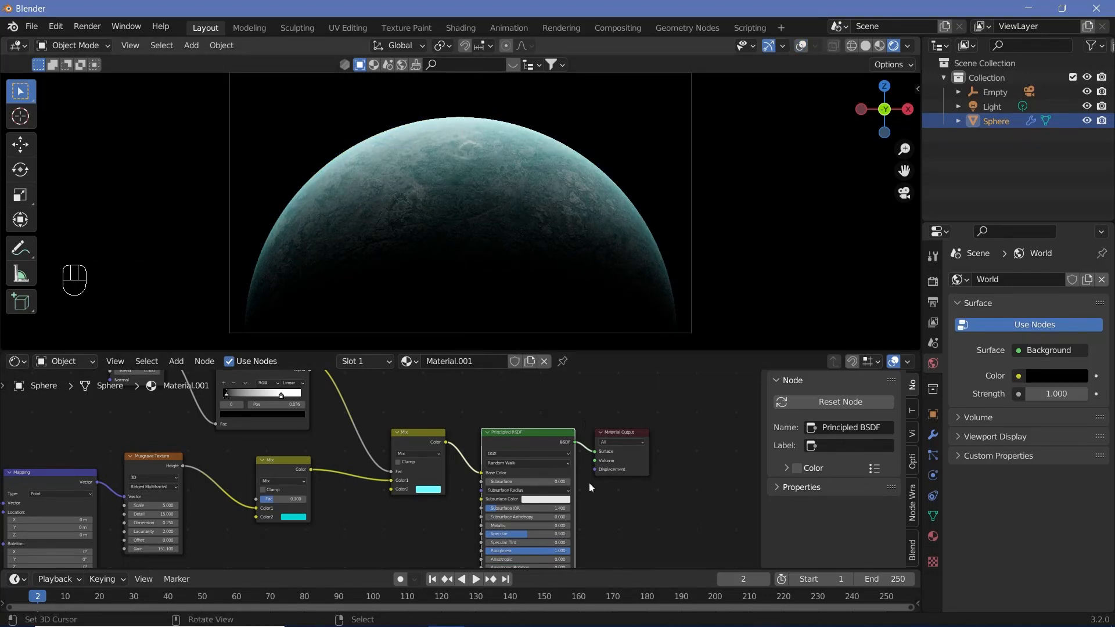
# Enlarge the timeline area and set the current frame to 0.
pyautogui.scroll(-3, 660, 514)
pyautogui.moveTo(619, 570); pyautogui.dragTo(620, 506)
pyautogui.click(30, 532)
pyautogui.click(30, 532)
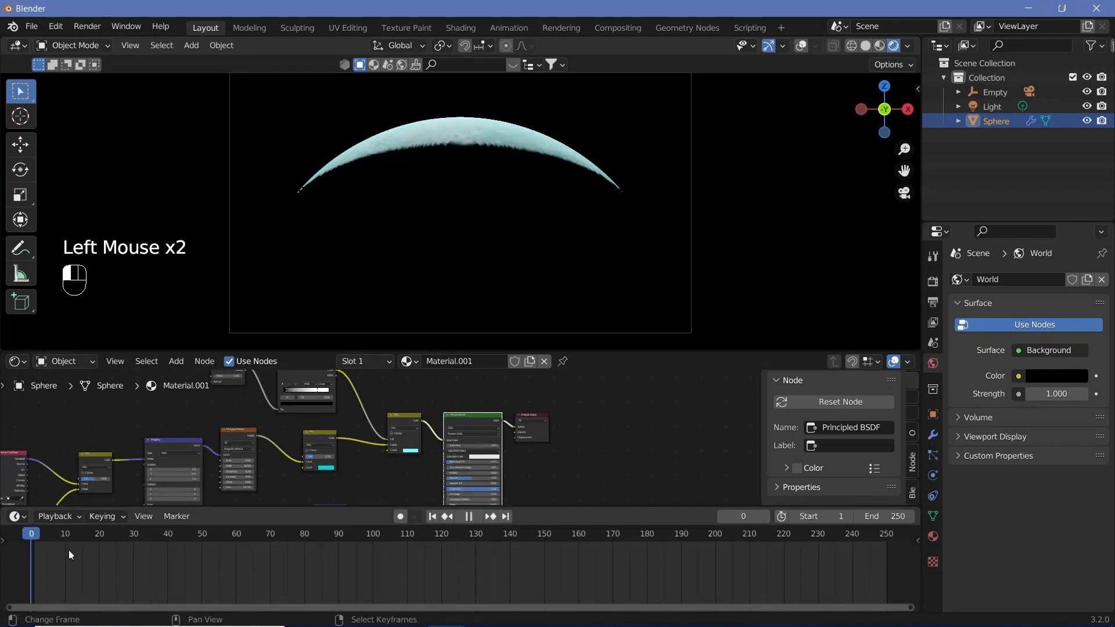
# Switch Bloom off and on again to compare its effect on the planet's glow.
pyautogui.click(928, 284)
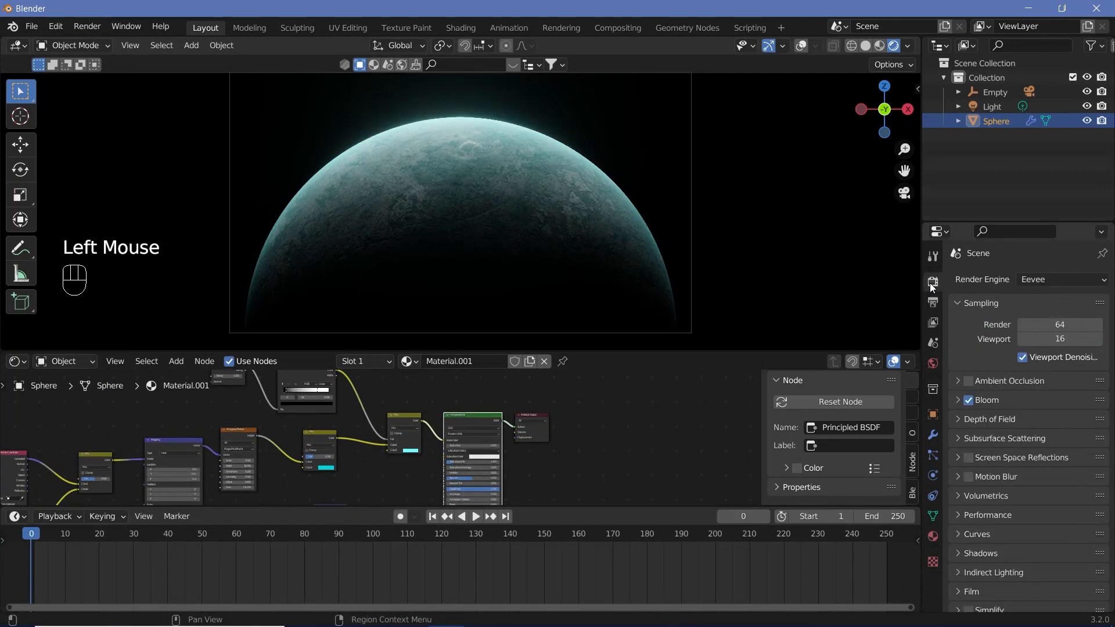
pyautogui.click(970, 399)
pyautogui.click(970, 399)
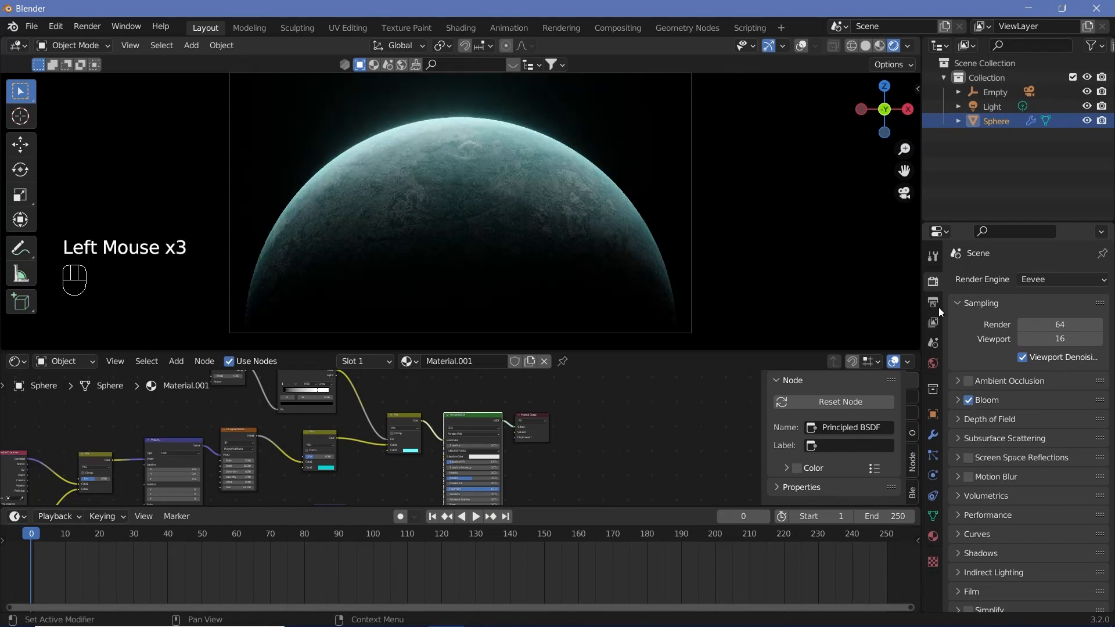
# Set the output frame rate to 30 fps and the scene's end frame to 150.
pyautogui.click(933, 304)
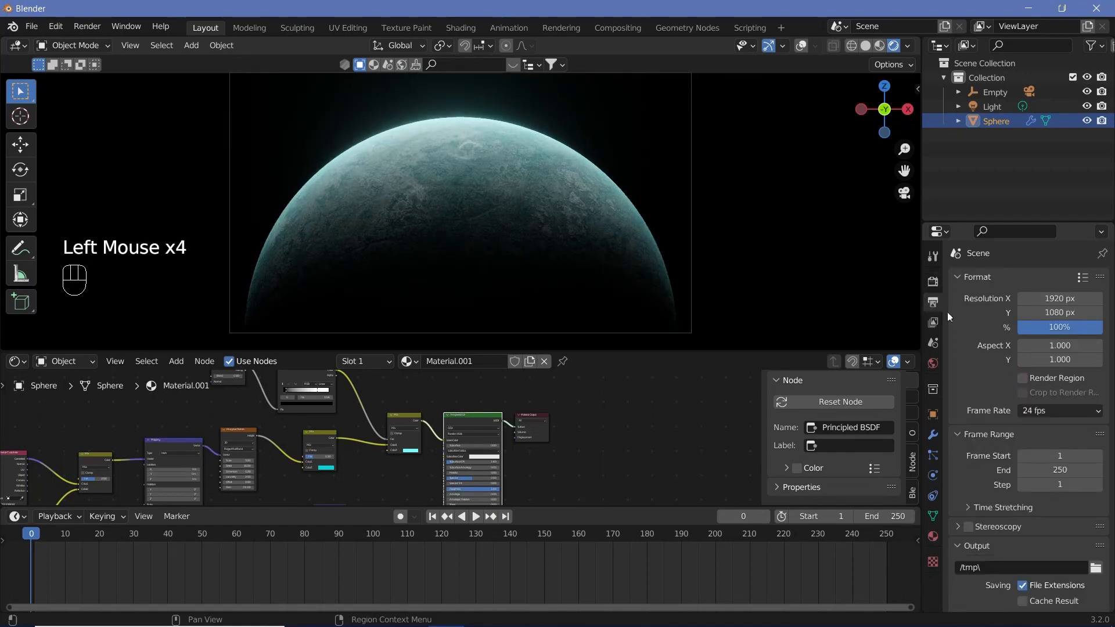
pyautogui.click(1033, 410)
pyautogui.click(1053, 484)
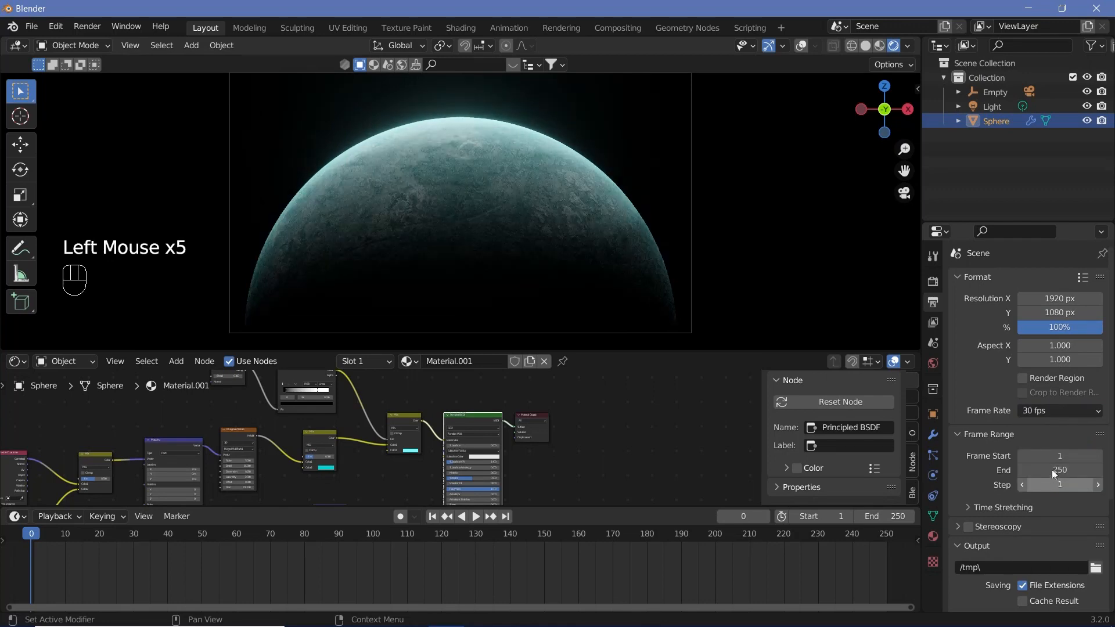
pyautogui.click(1051, 469)
pyautogui.write('150')
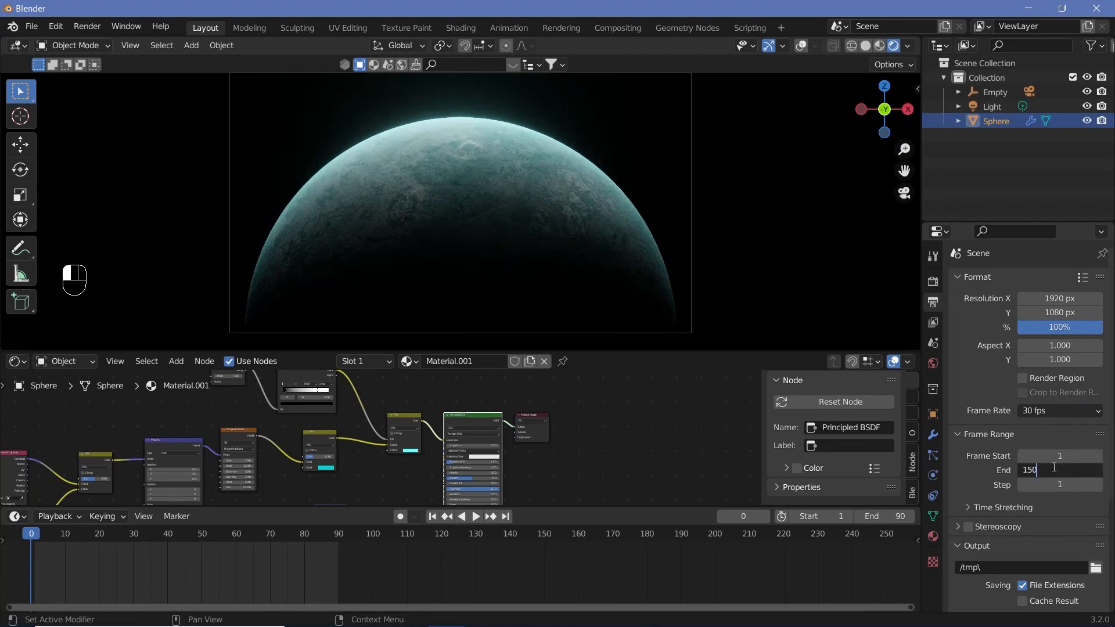
pyautogui.press('Return')
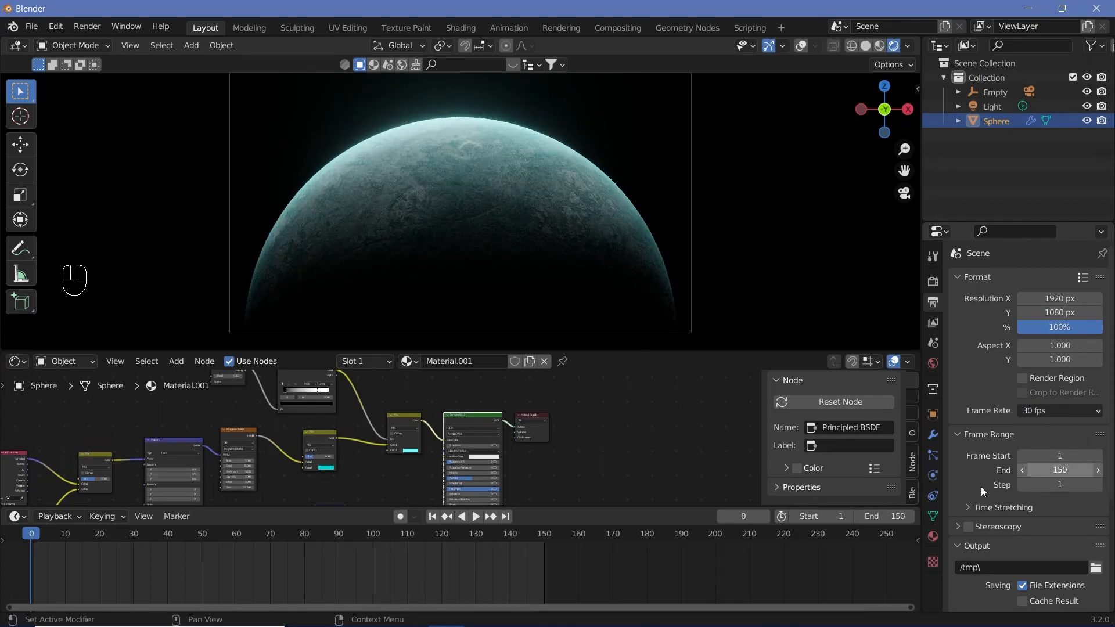
# Set the render output path to //cinematicplanet.mp4 and disable File Extensions.
pyautogui.scroll(-2, 984, 527)
pyautogui.click(974, 500)
pyautogui.write('/')
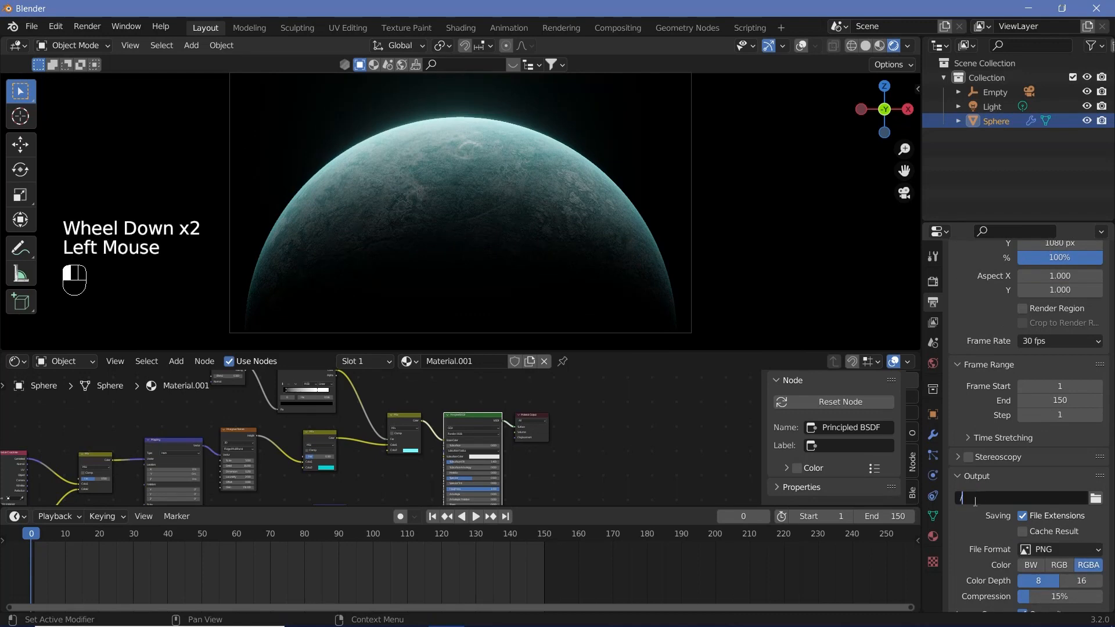
pyautogui.write('/')
pyautogui.doubleClick(975, 500)
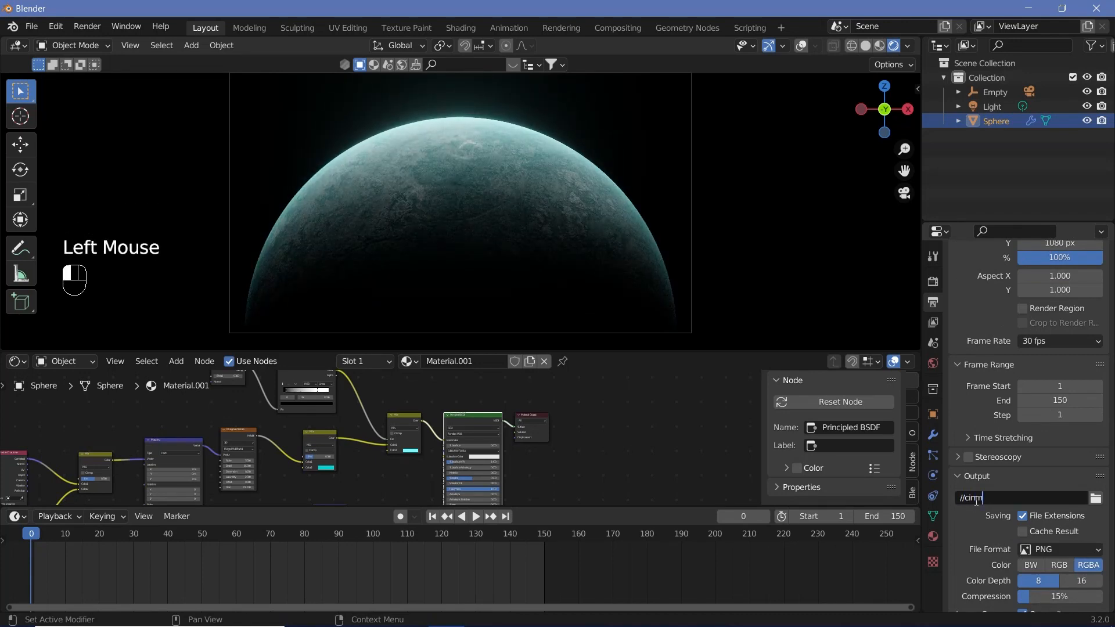
pyautogui.write('cinm')
pyautogui.press('BackSpace')
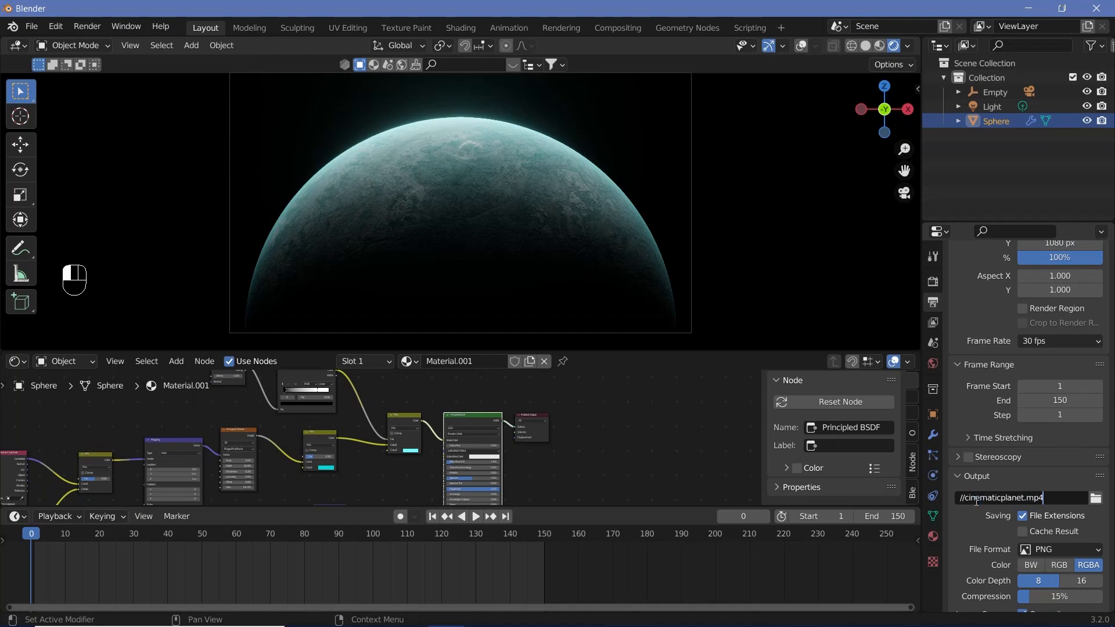
pyautogui.click(1022, 515)
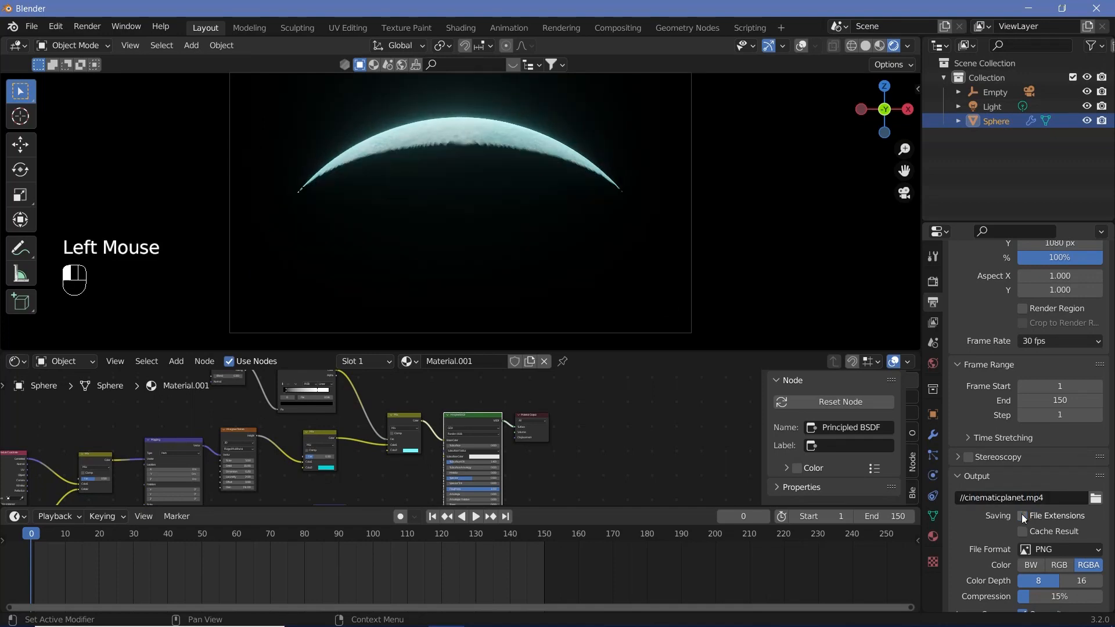
# Set the output format to FFmpeg Video with an MPEG-4 container and Perceptually Lossless output quality.
pyautogui.scroll(-2, 1042, 516)
pyautogui.click(1055, 500)
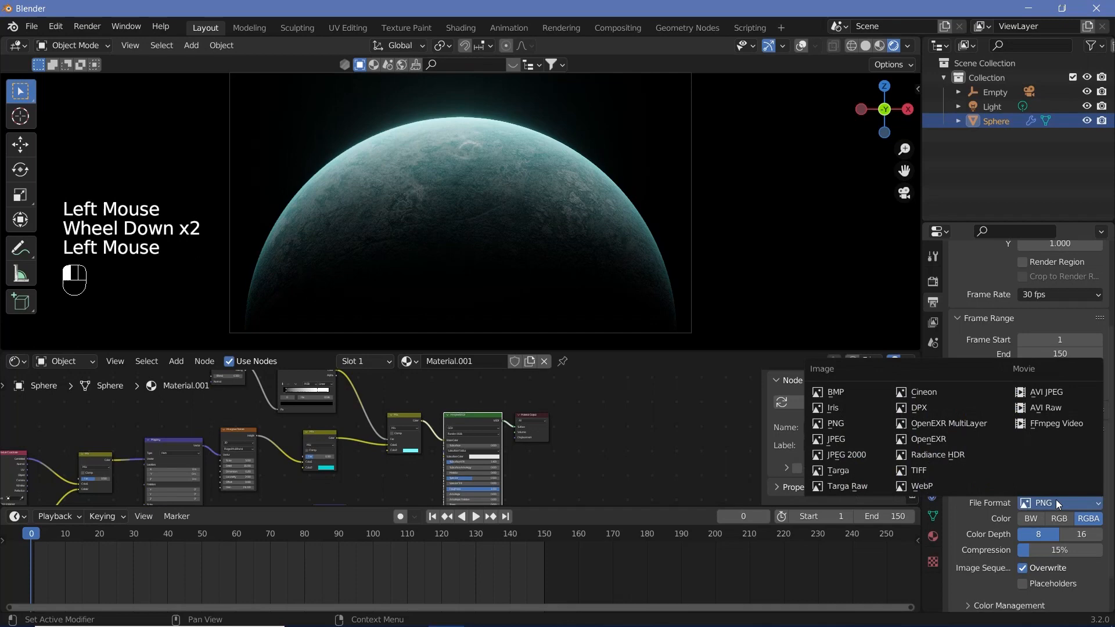
pyautogui.click(1060, 423)
pyautogui.click(980, 562)
pyautogui.scroll(-2, 1013, 534)
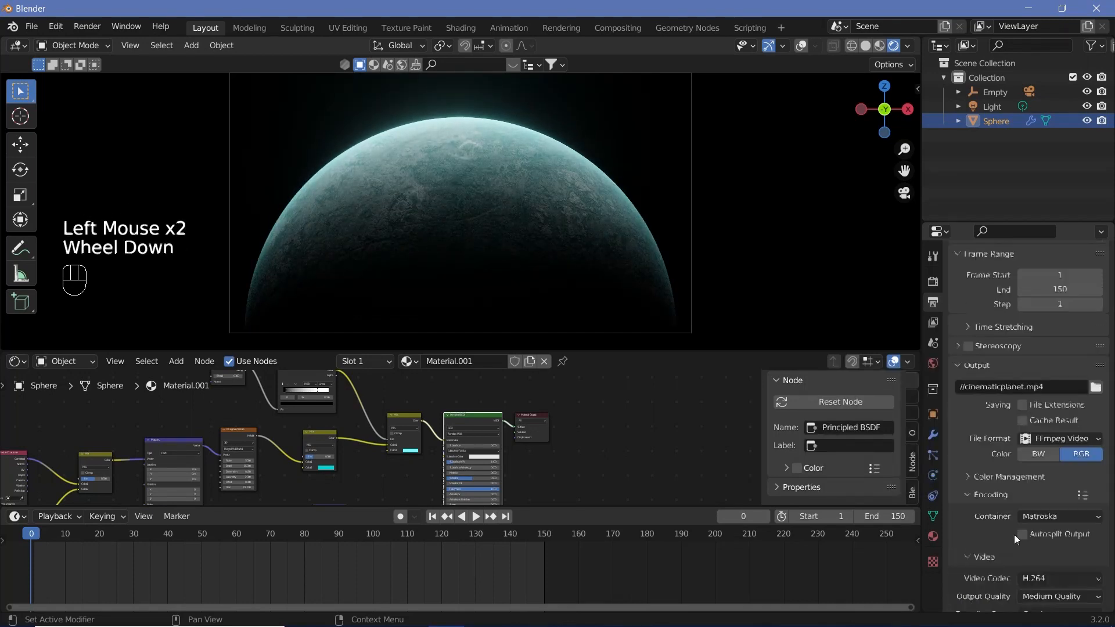
pyautogui.click(1060, 469)
pyautogui.click(1045, 422)
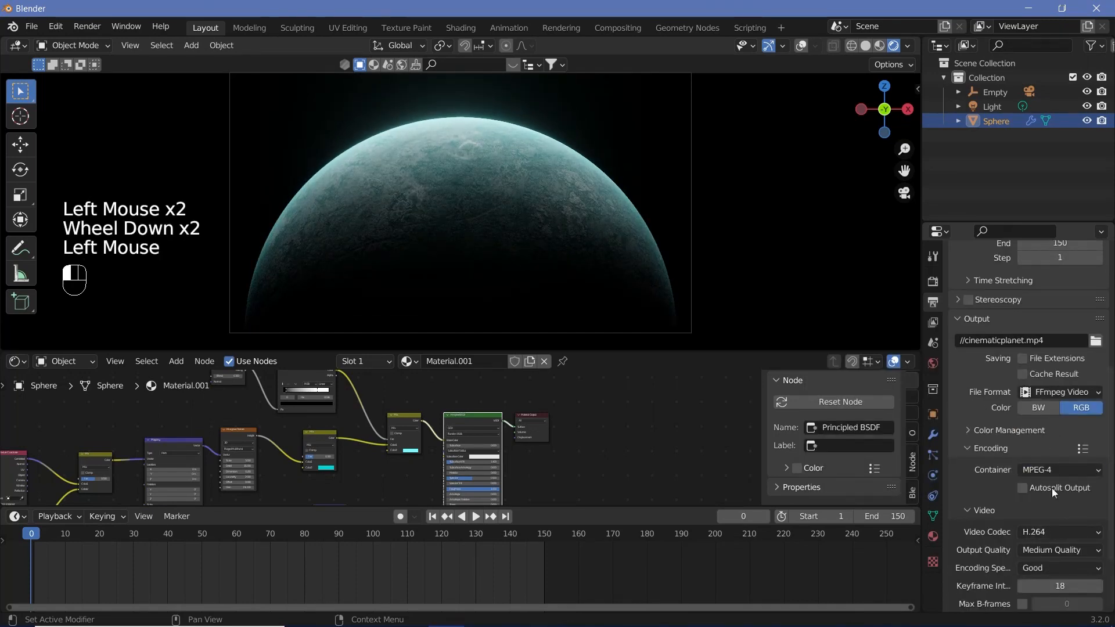
pyautogui.click(1052, 550)
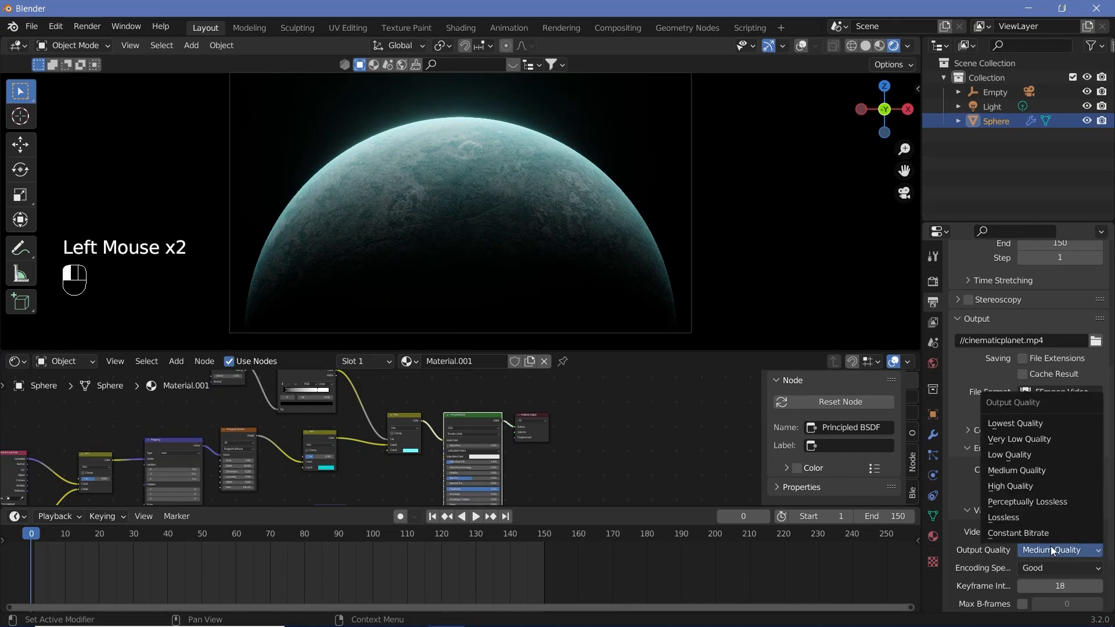
pyautogui.click(1042, 503)
pyautogui.scroll(-2, 1042, 502)
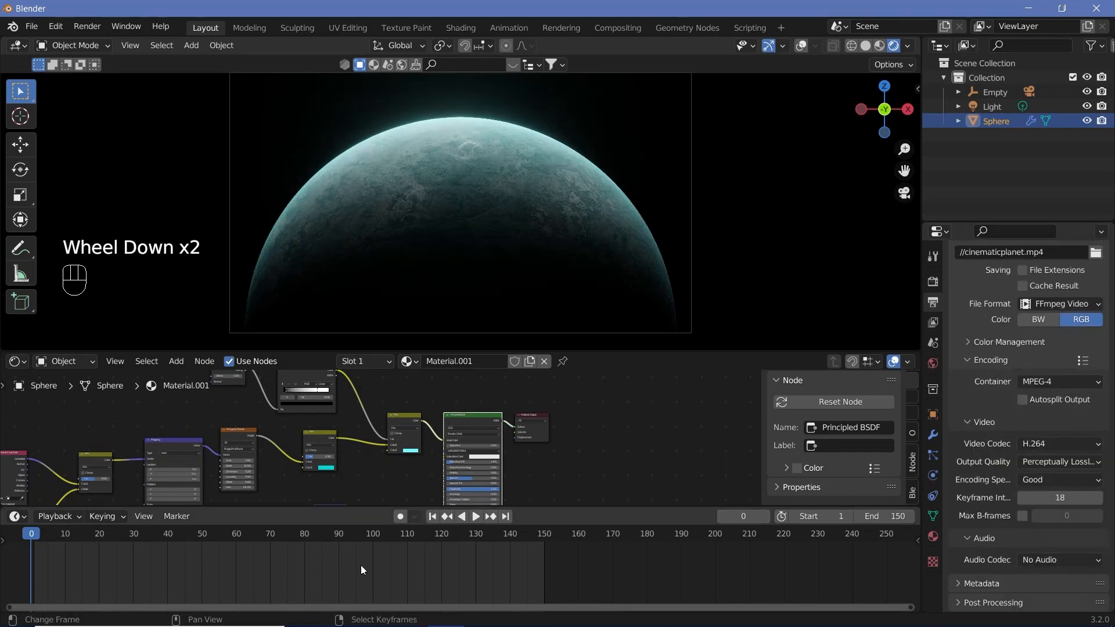
# At frame 1, rotate the Empty about 23° around the global X axis and insert a Rotation keyframe.
pyautogui.click(989, 91)
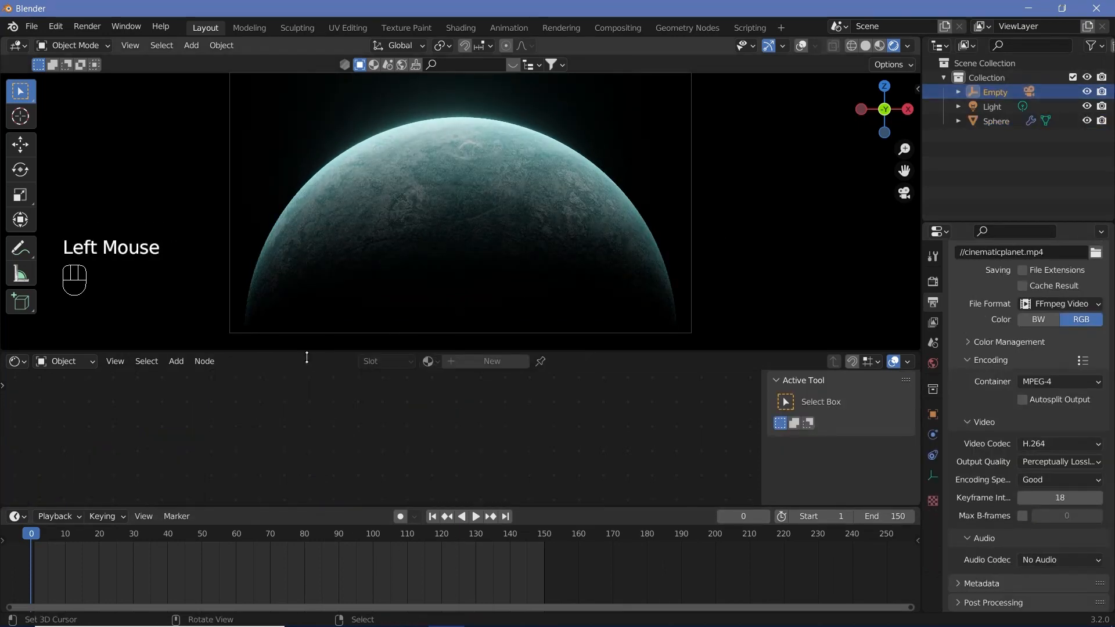
pyautogui.press('Right')
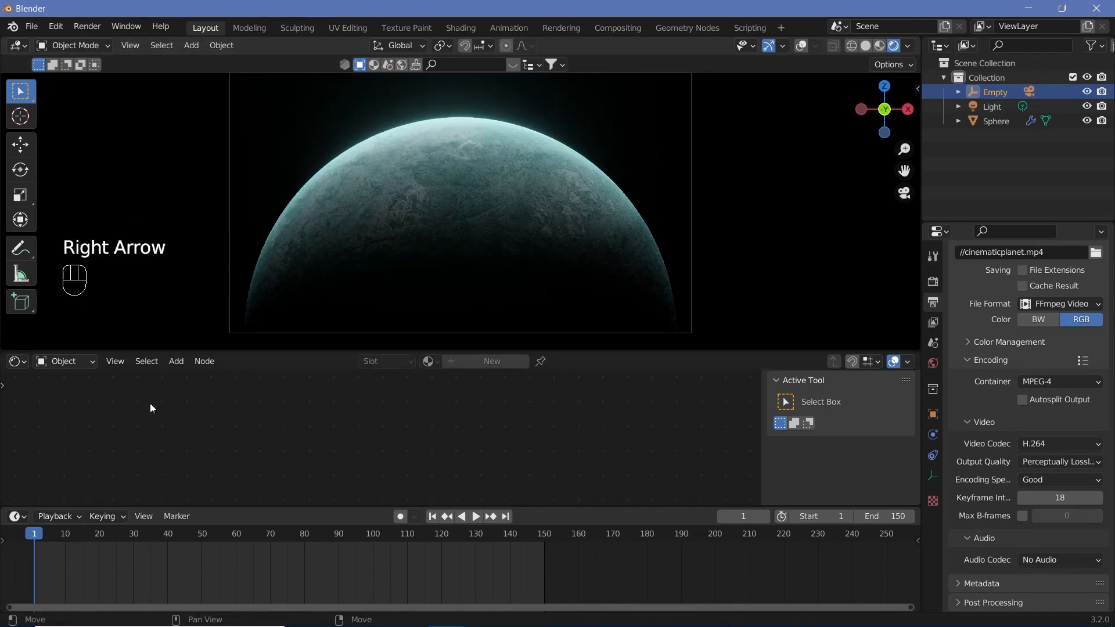
pyautogui.press('r')
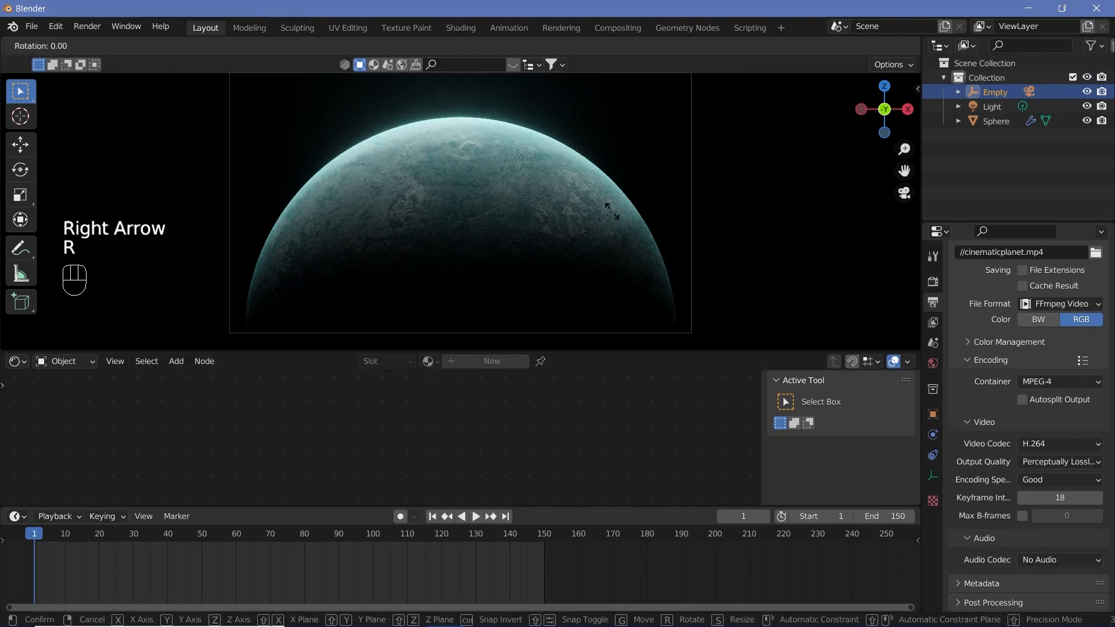
pyautogui.press('x')
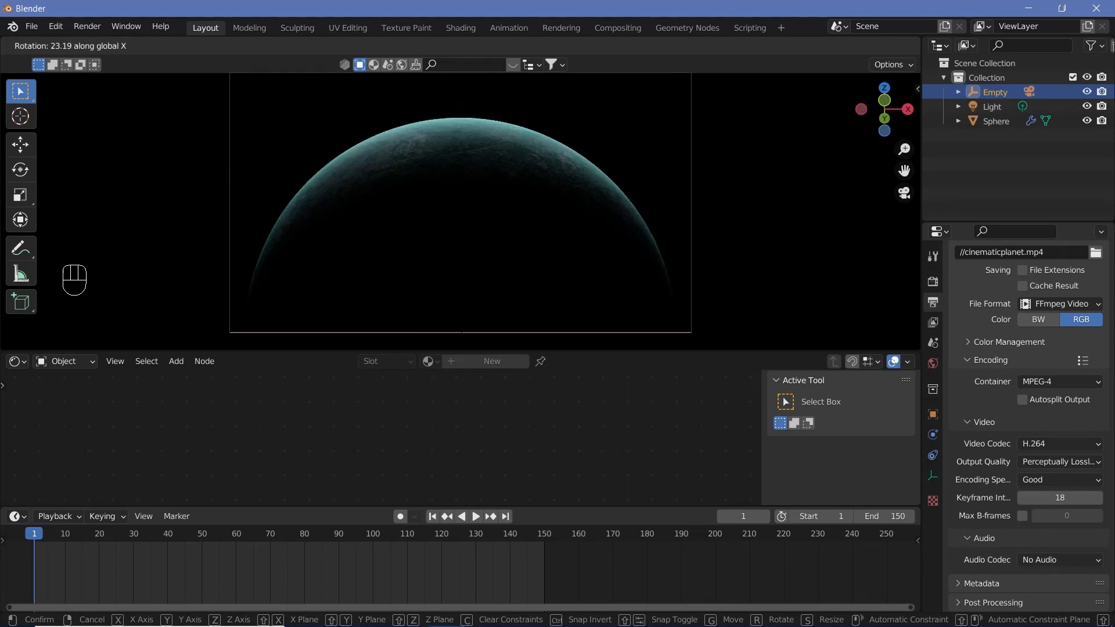
pyautogui.click(685, 246)
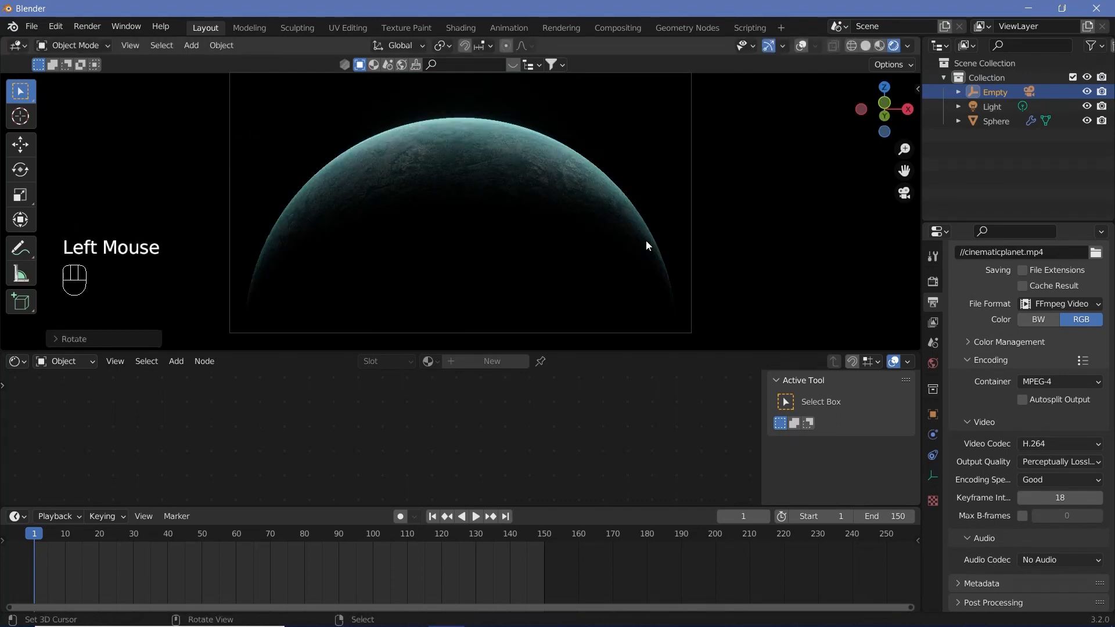
pyautogui.press('i')
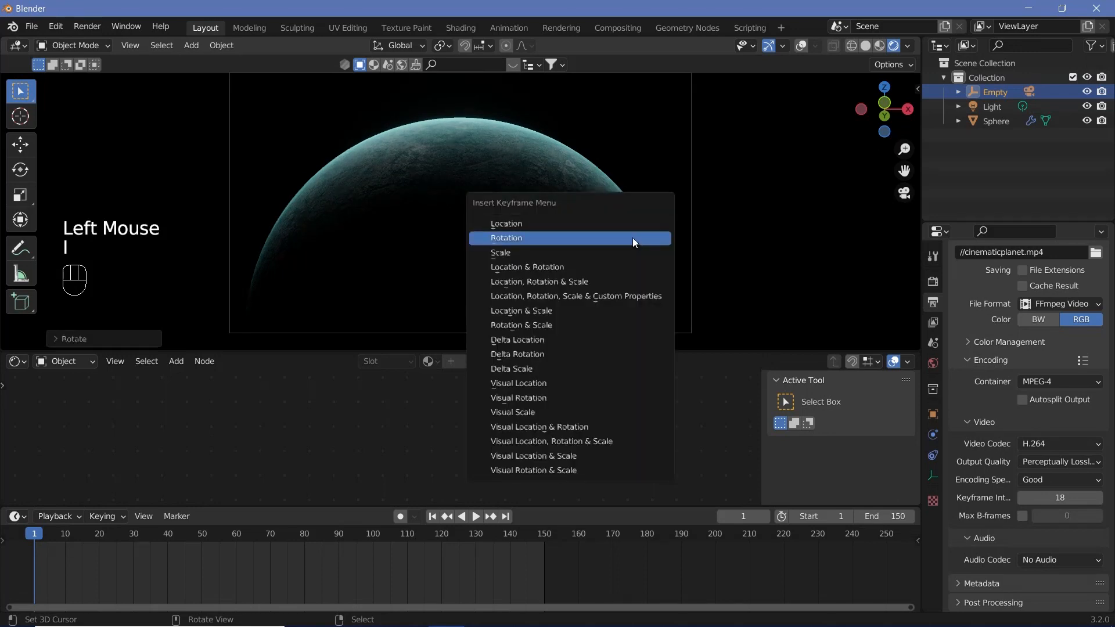
pyautogui.click(632, 238)
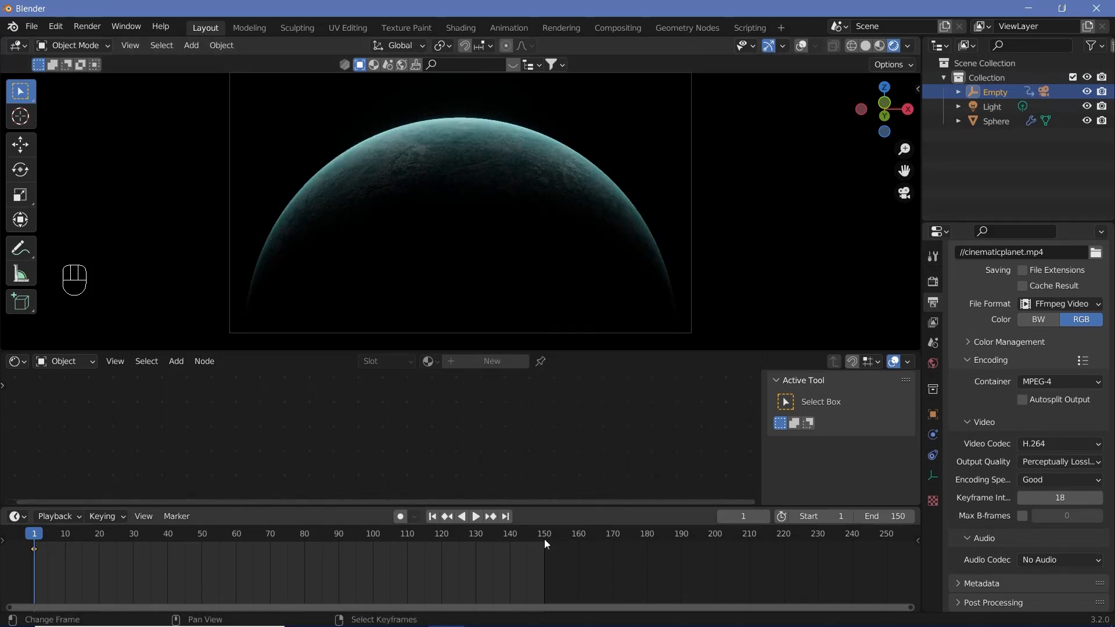
# At frame 150, rotate the Empty about -16° around the global X axis and insert a Rotation keyframe.
pyautogui.click(545, 539)
pyautogui.press('r')
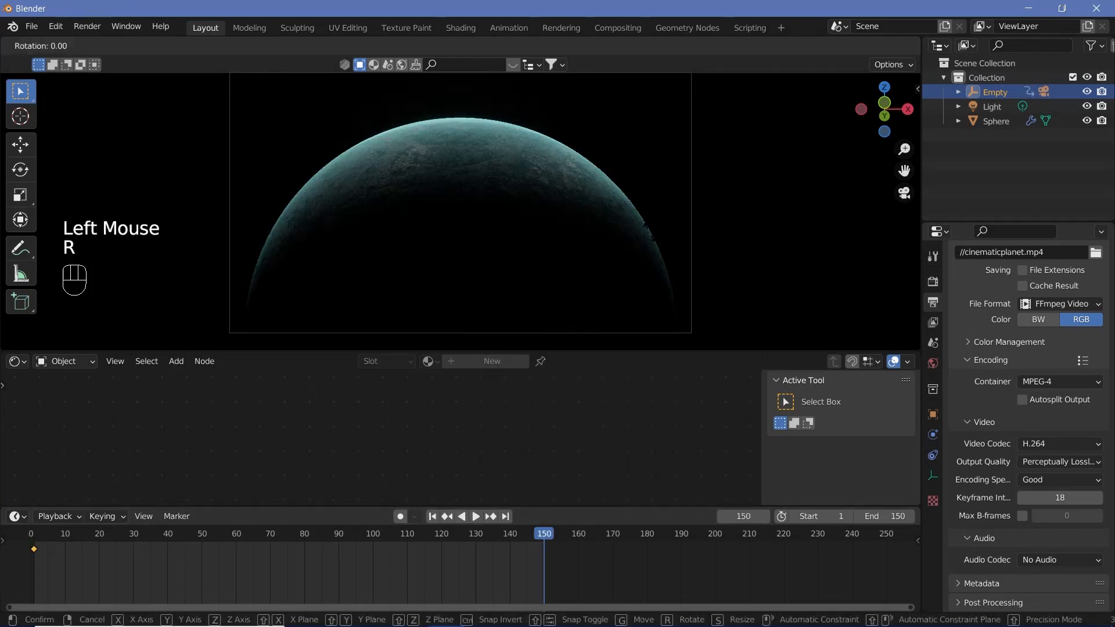
pyautogui.press('x')
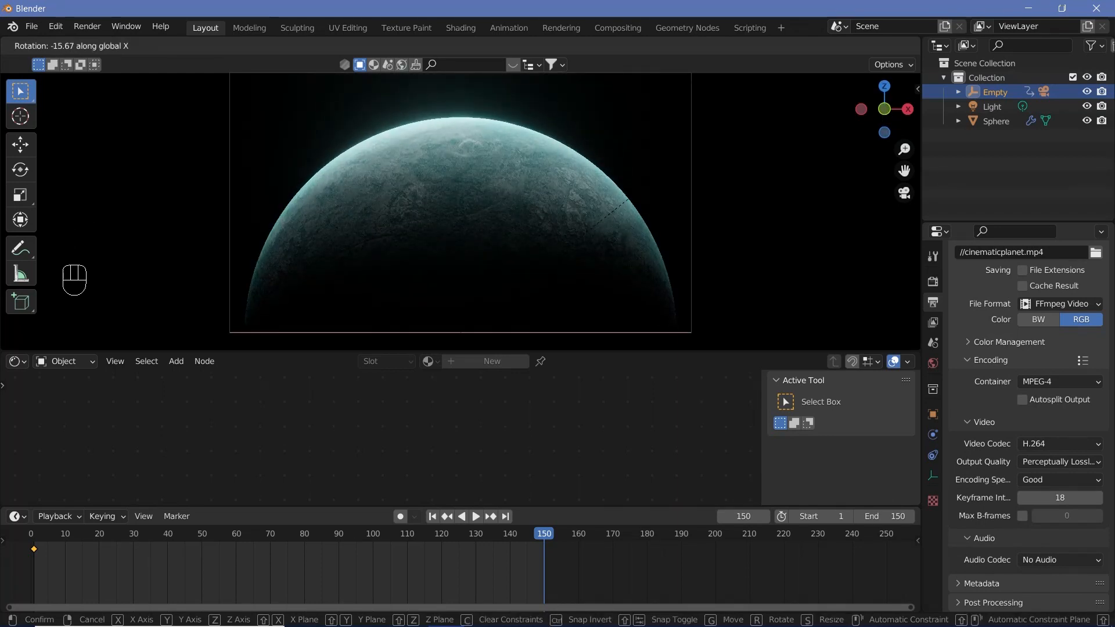
pyautogui.click(705, 127)
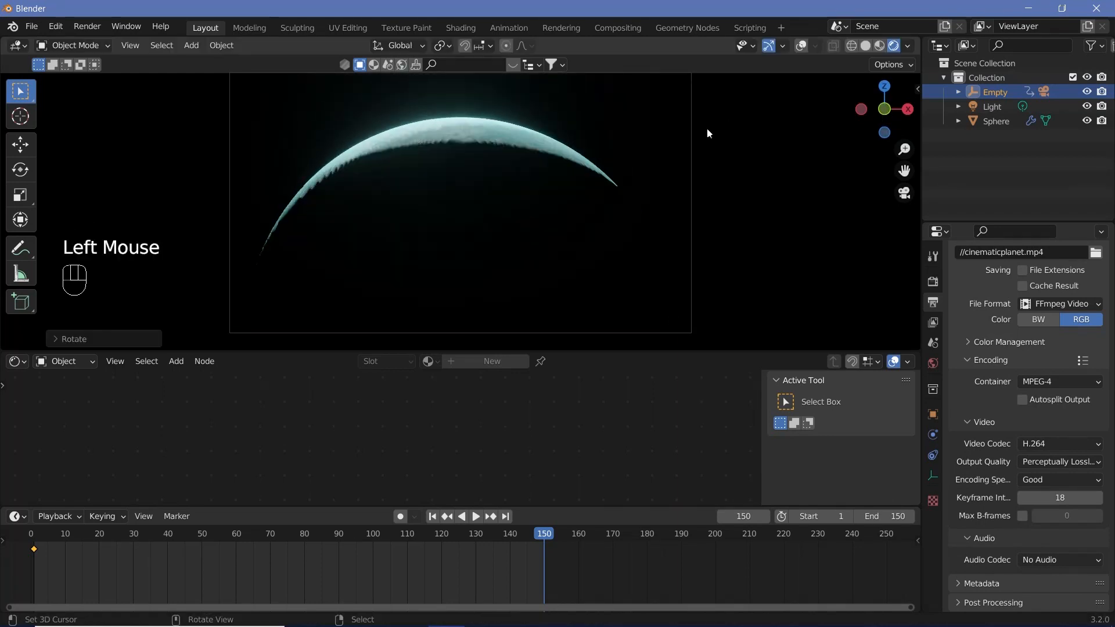
pyautogui.press('i')
pyautogui.click(633, 179)
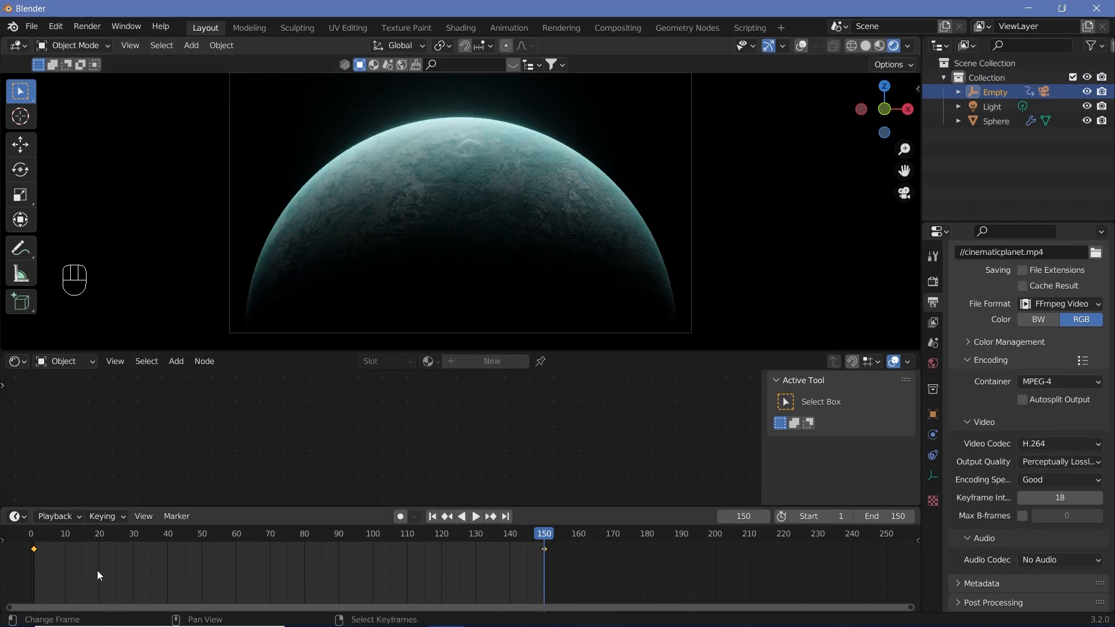
# Set the Empty's rotation keyframes to Linear interpolation and preview the animation from frame 2.
pyautogui.press('t')
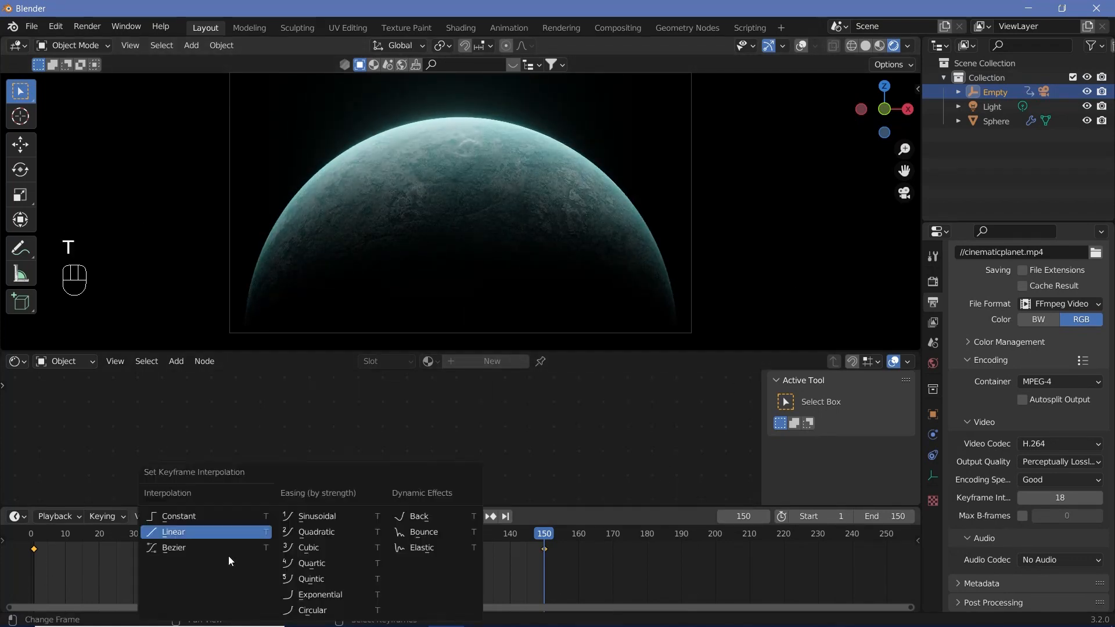
pyautogui.click(200, 532)
pyautogui.click(37, 534)
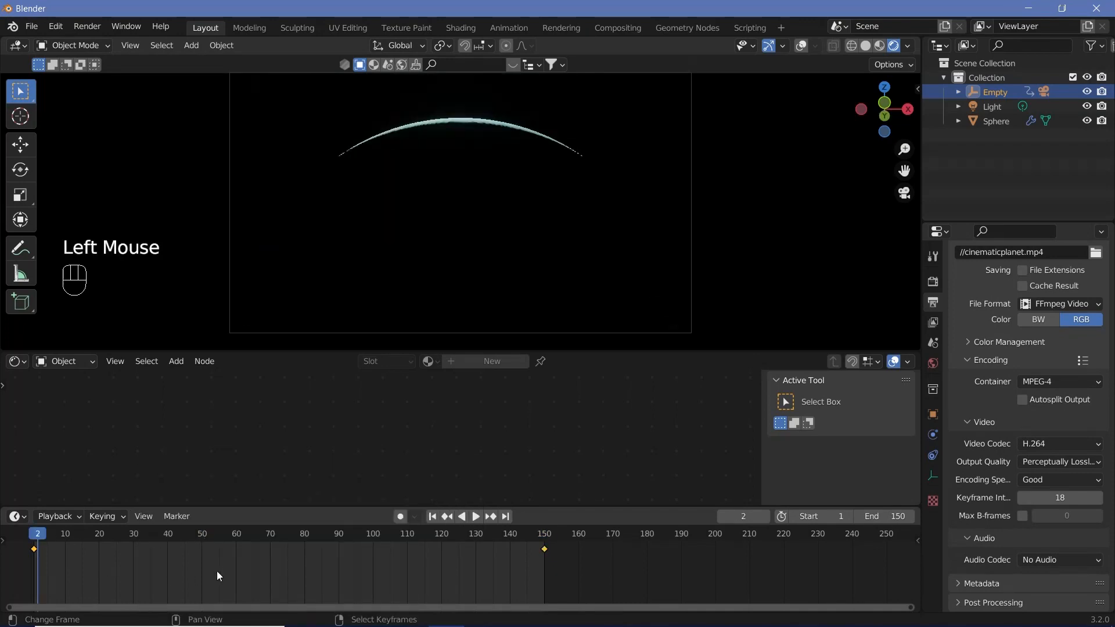
pyautogui.hotkey('shift', 'space')
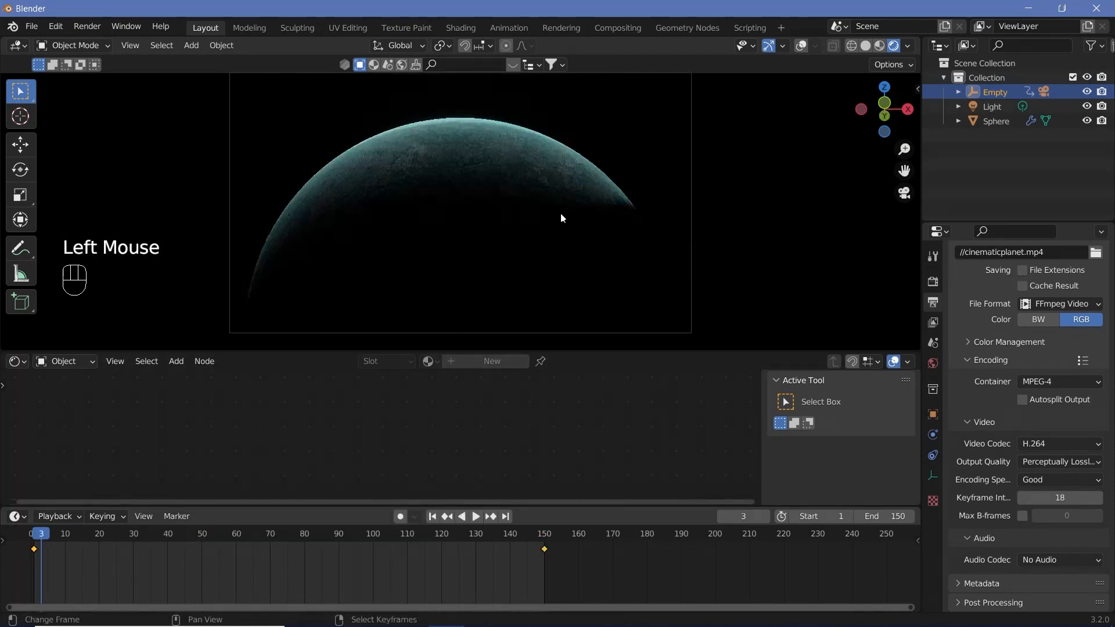
# Set the point light's power to 15000 W and check the planet's lighting at frame 149.
pyautogui.click(932, 283)
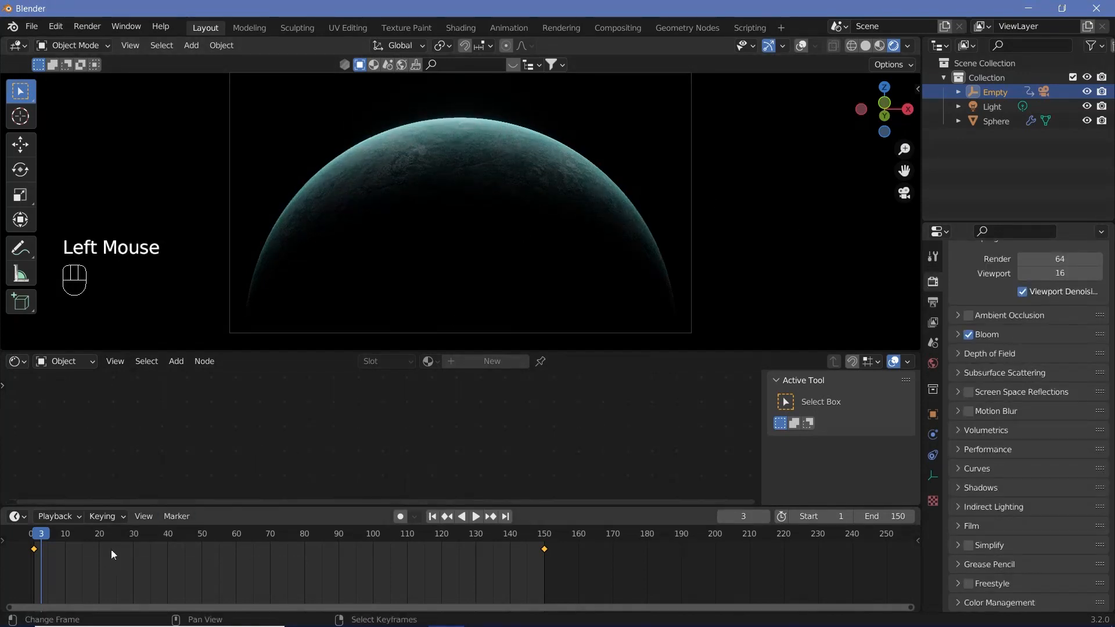
pyautogui.click(991, 110)
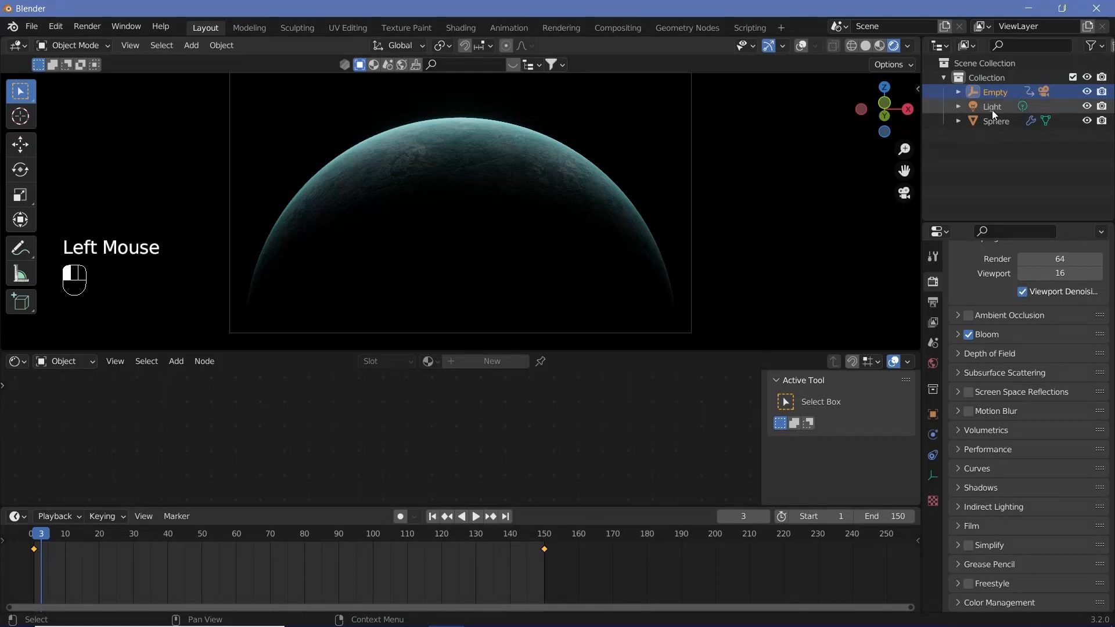
pyautogui.click(933, 474)
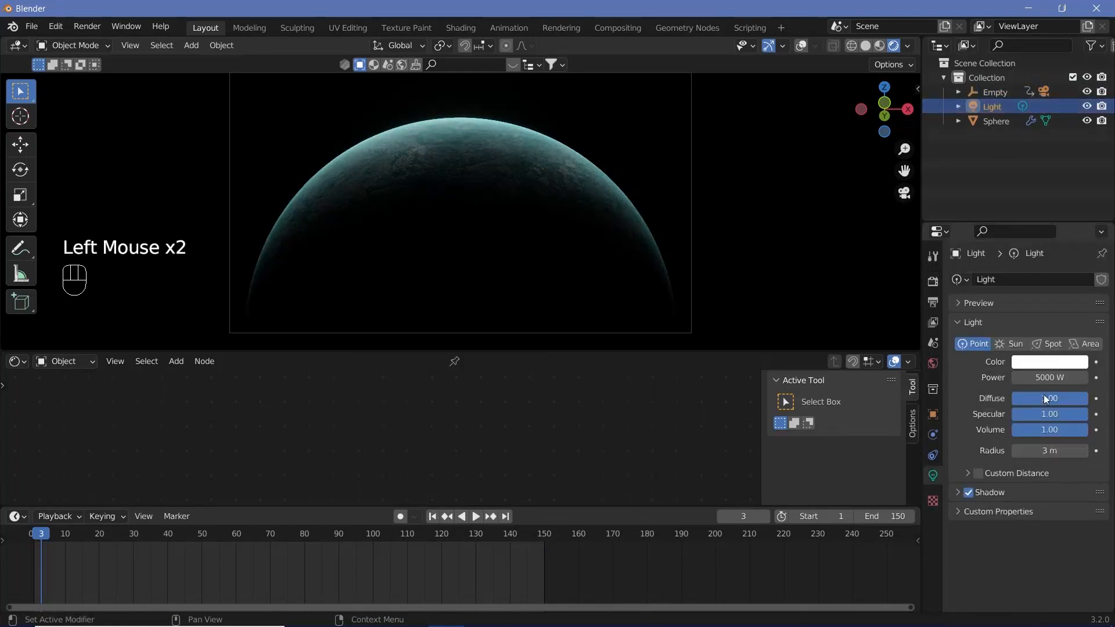
pyautogui.click(1045, 377)
pyautogui.write('15000')
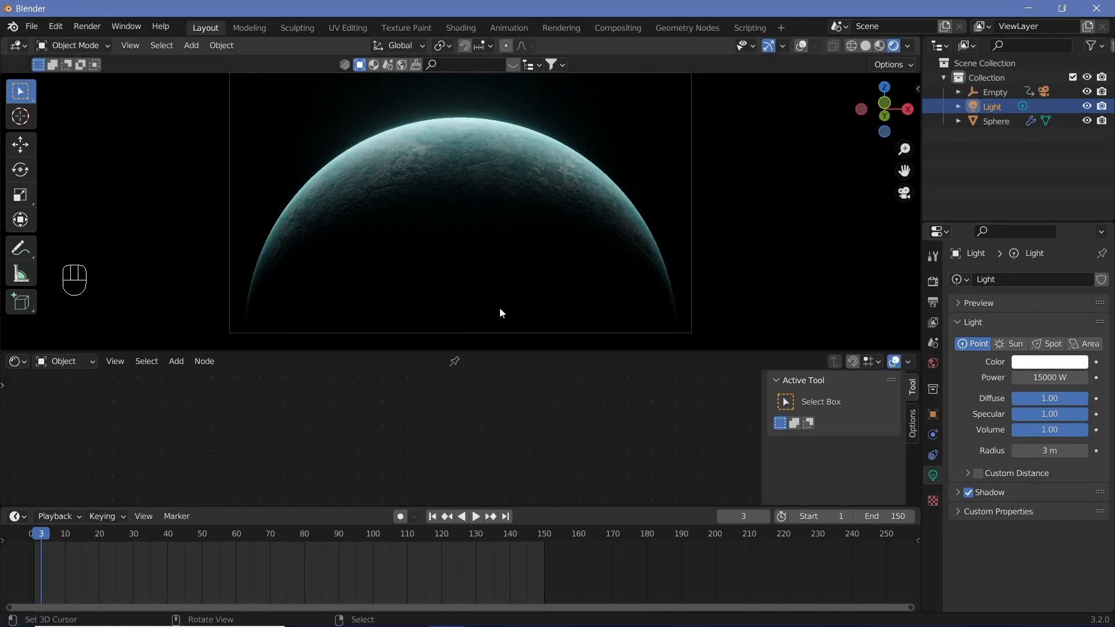
pyautogui.click(540, 535)
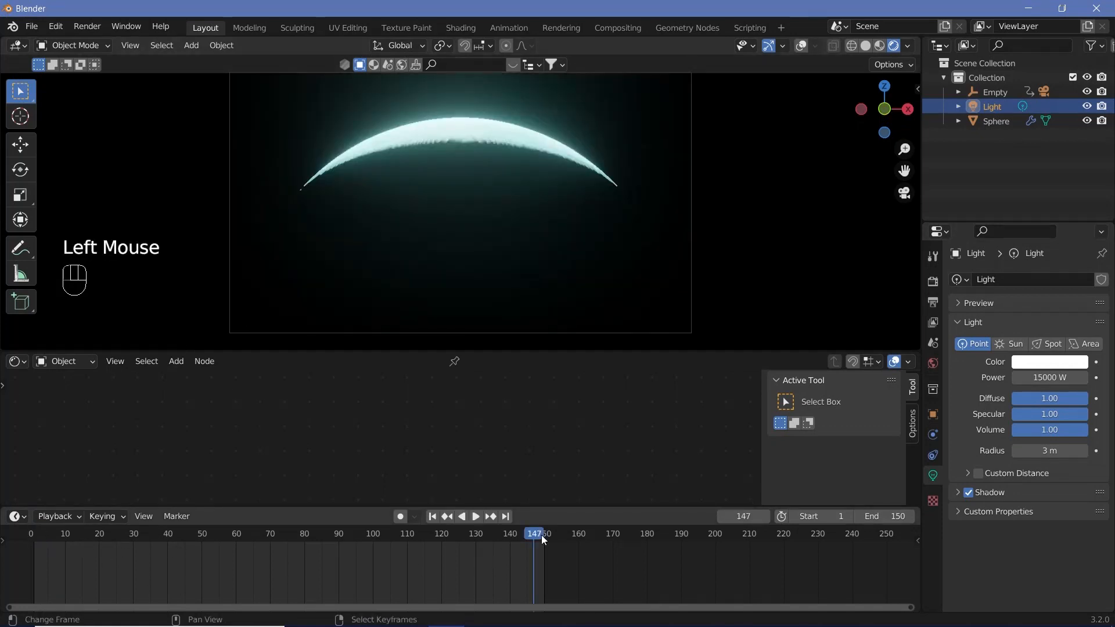
pyautogui.click(538, 538)
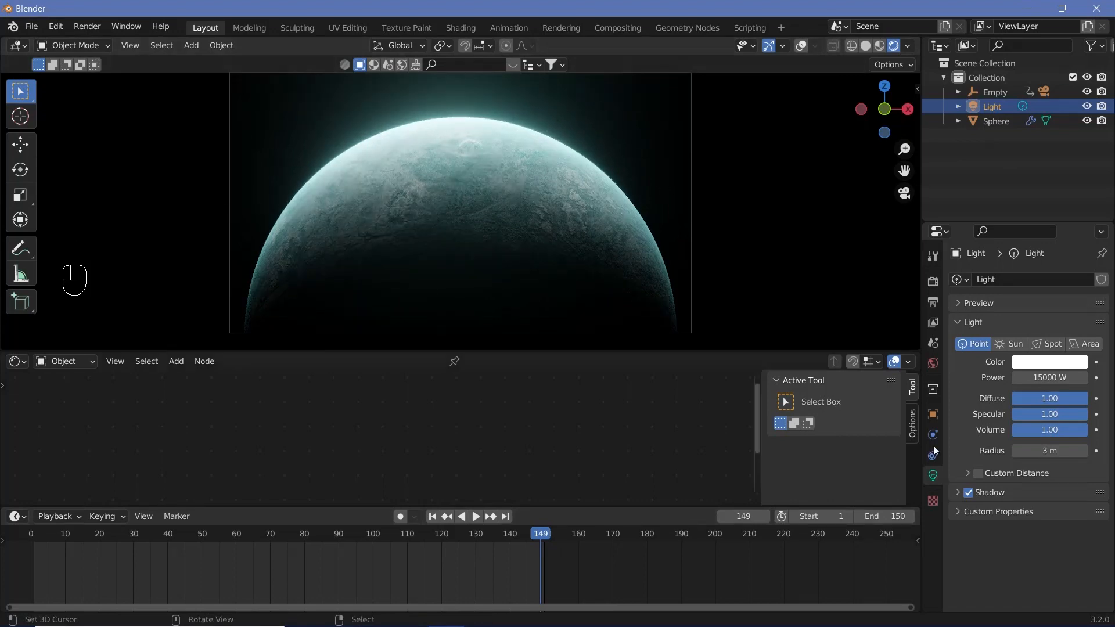
# Try a Bloom clamp of 4, settle on 2 in the Eevee render settings, and check the planet's glow at frame 70.
pyautogui.click(933, 282)
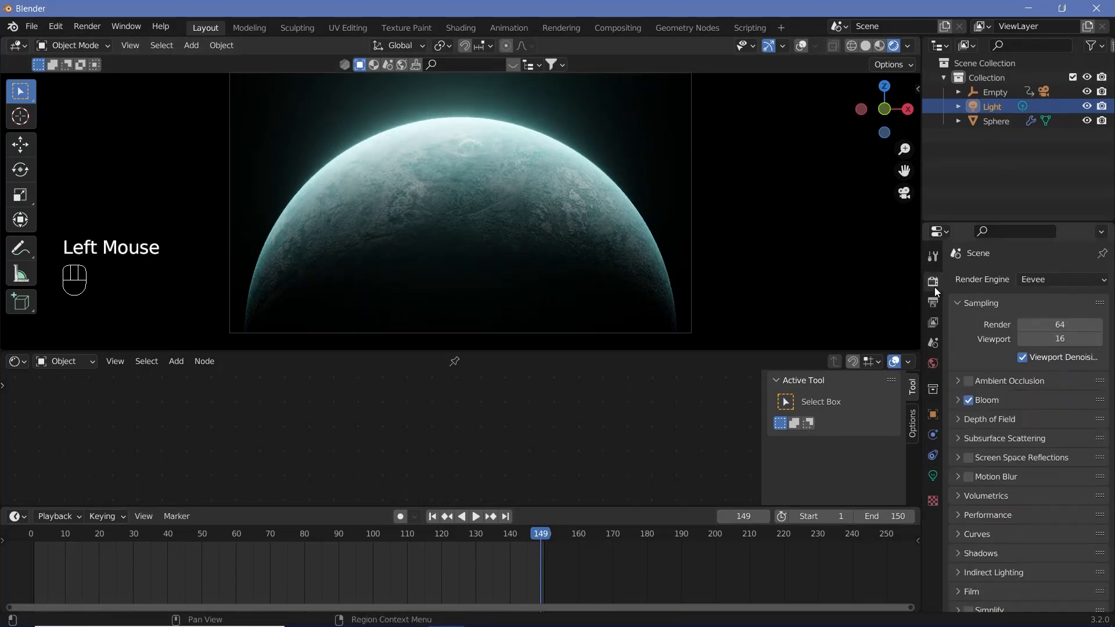
pyautogui.click(956, 402)
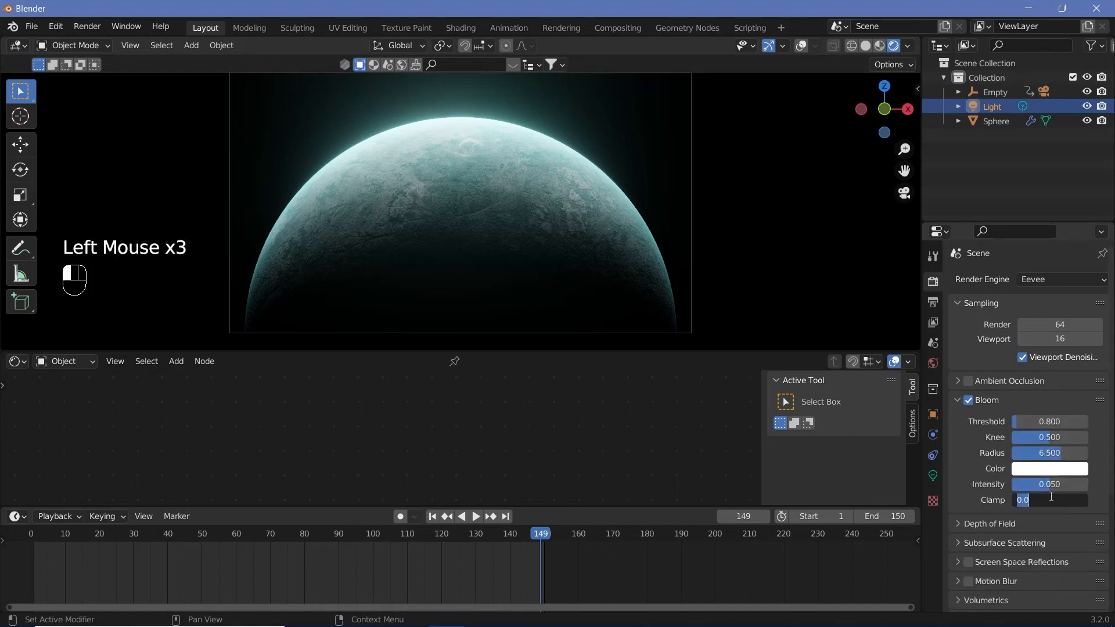
pyautogui.write('4')
pyautogui.press('Return')
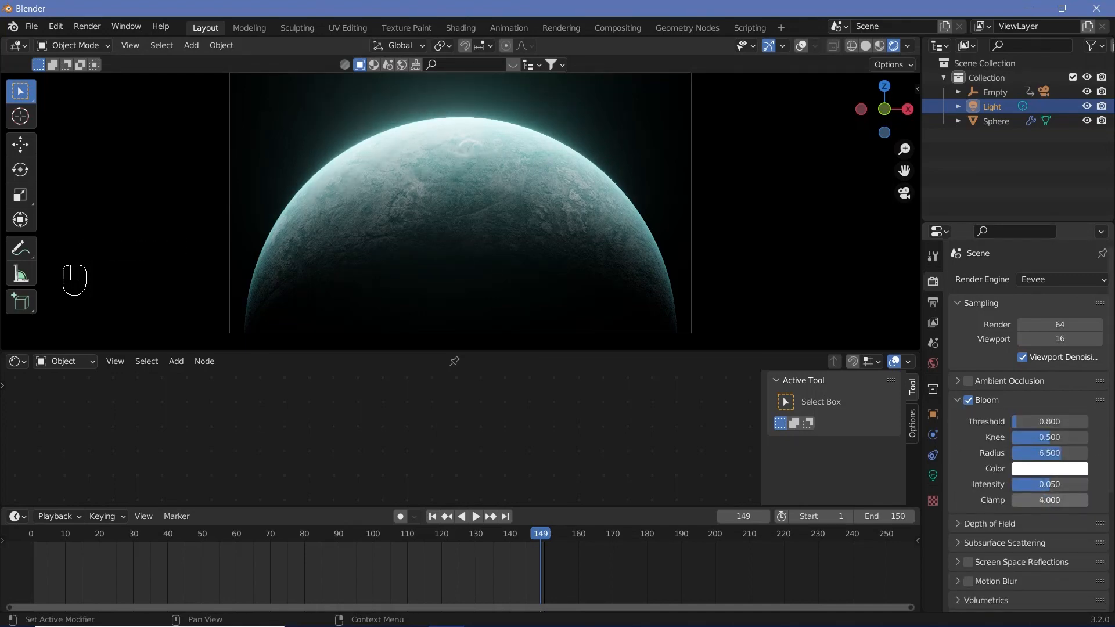
pyautogui.click(1057, 504)
pyautogui.write('2')
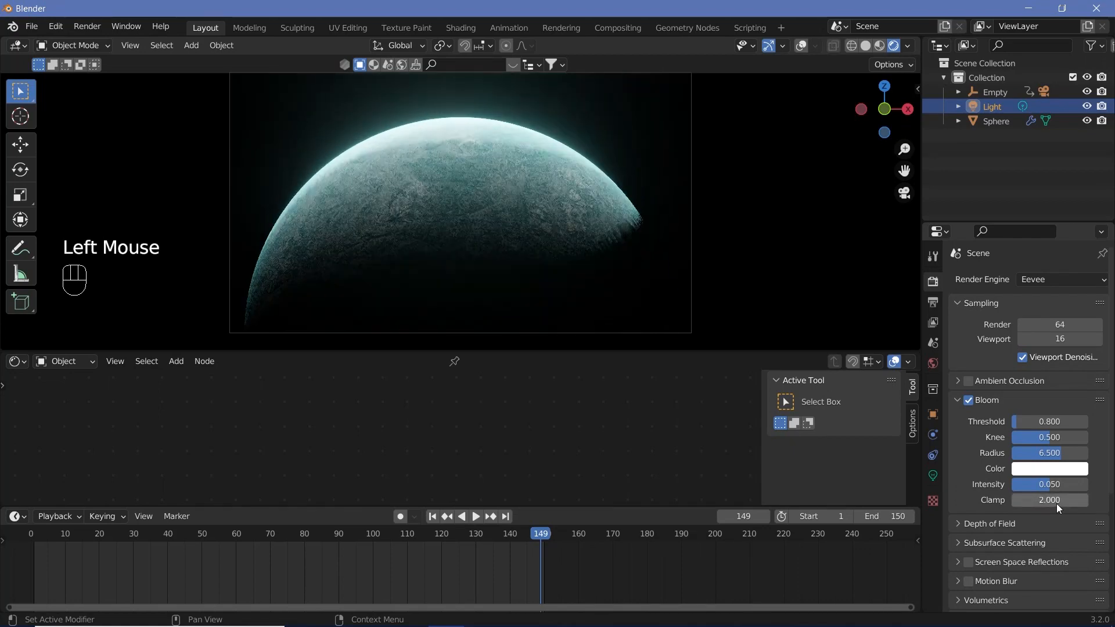
pyautogui.click(256, 558)
pyautogui.click(270, 558)
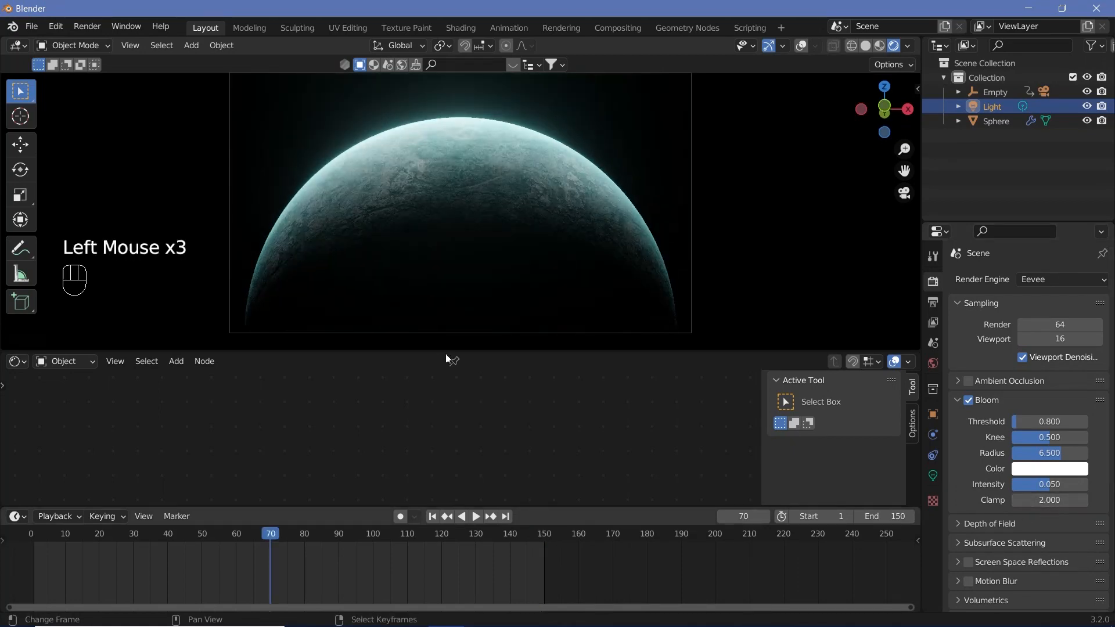
# Select the planet sphere and recolour its material by setting Color2 to saturated green and light green in the two successive Mix nodes.
pyautogui.rightClick(505, 174)
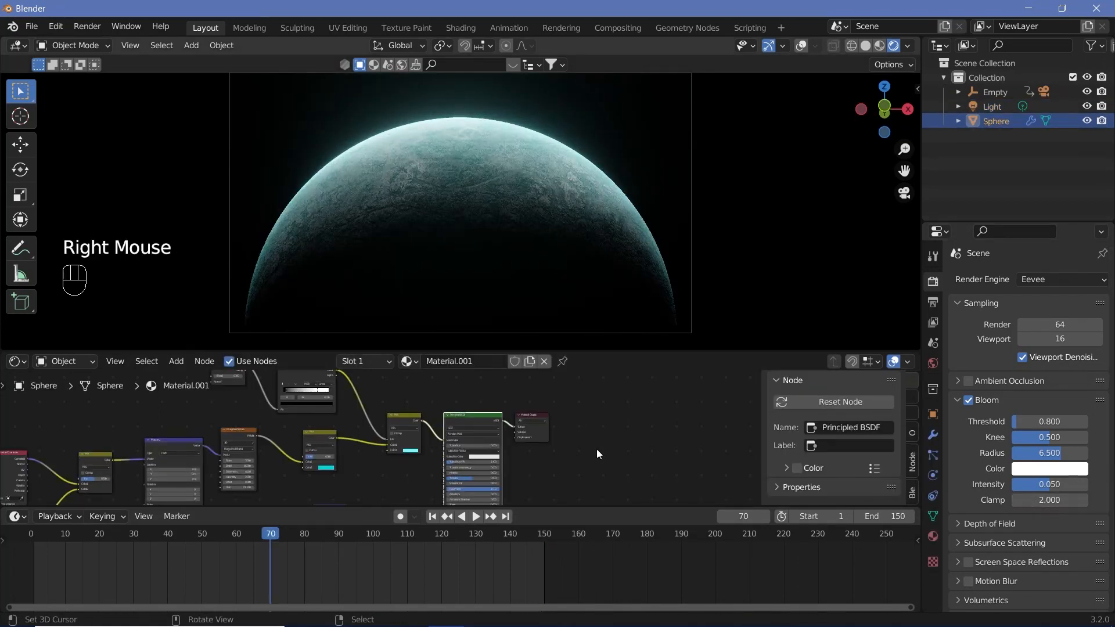
pyautogui.moveTo(597, 448); pyautogui.dragTo(72, 386, button='middle')
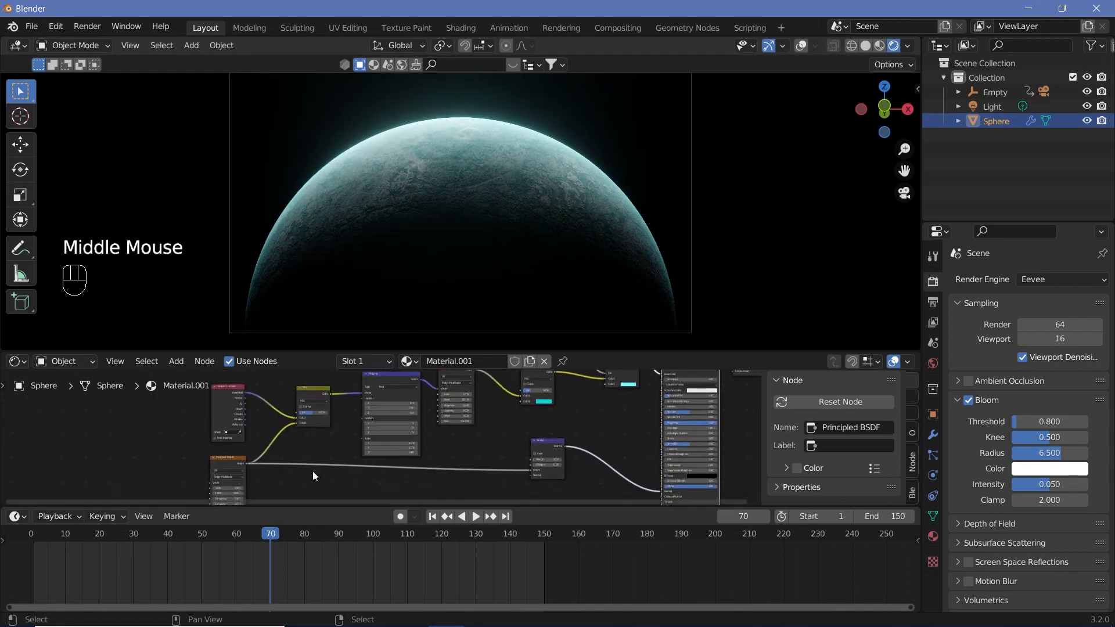
pyautogui.moveTo(312, 472); pyautogui.dragTo(428, 431, button='middle')
pyautogui.scroll(2, 327, 470)
pyautogui.scroll(3, 298, 455)
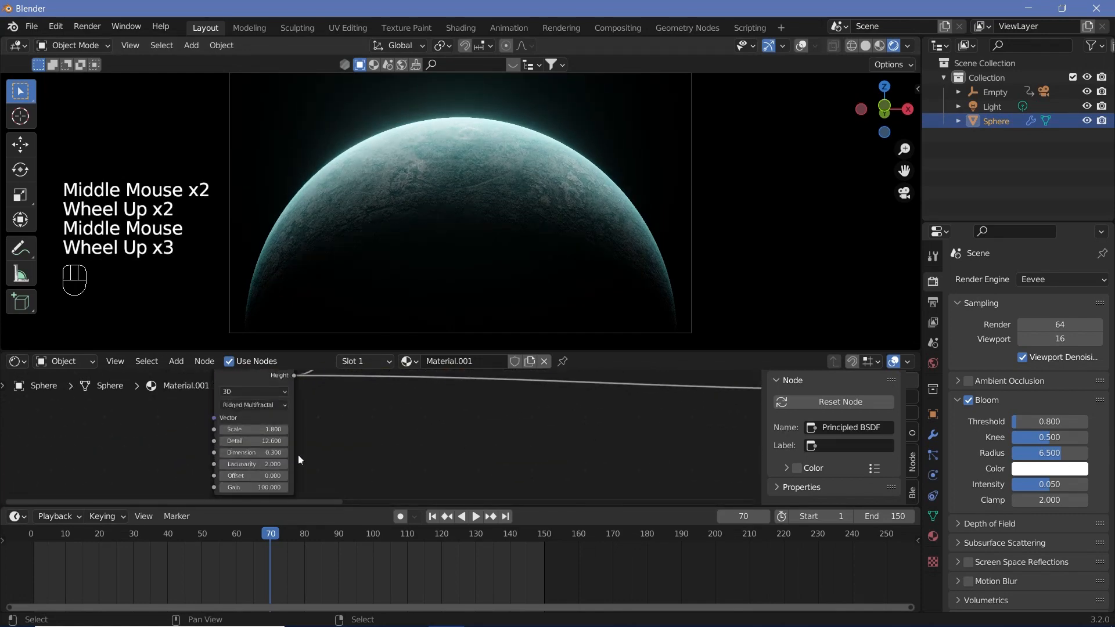
pyautogui.moveTo(299, 455); pyautogui.dragTo(673, 382, button='middle')
pyautogui.click(492, 447)
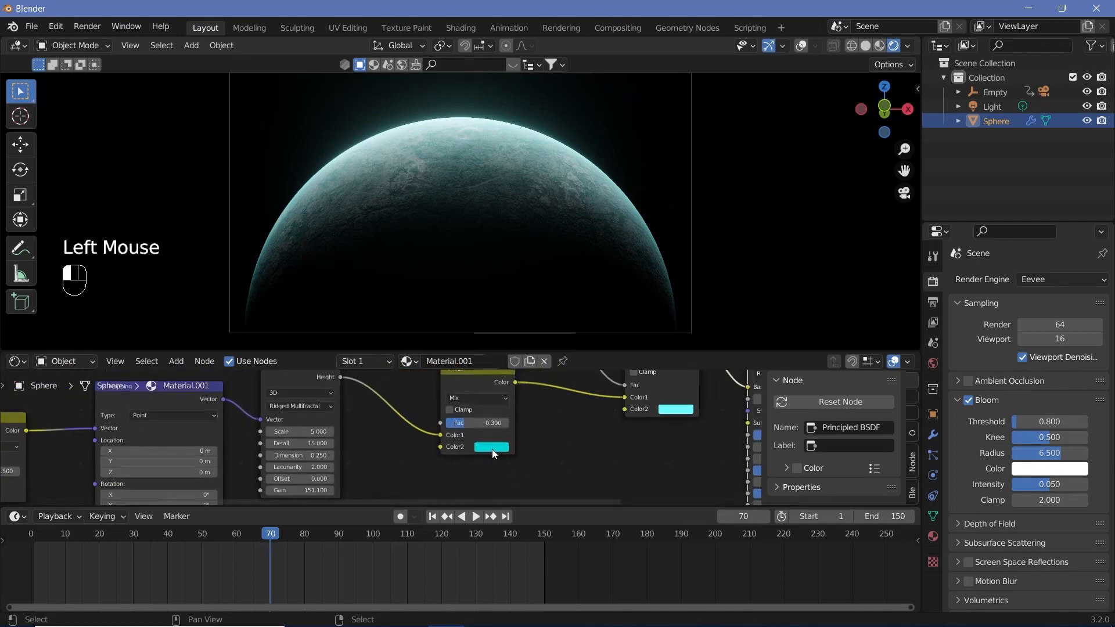
pyautogui.moveTo(490, 313); pyautogui.dragTo(486, 311)
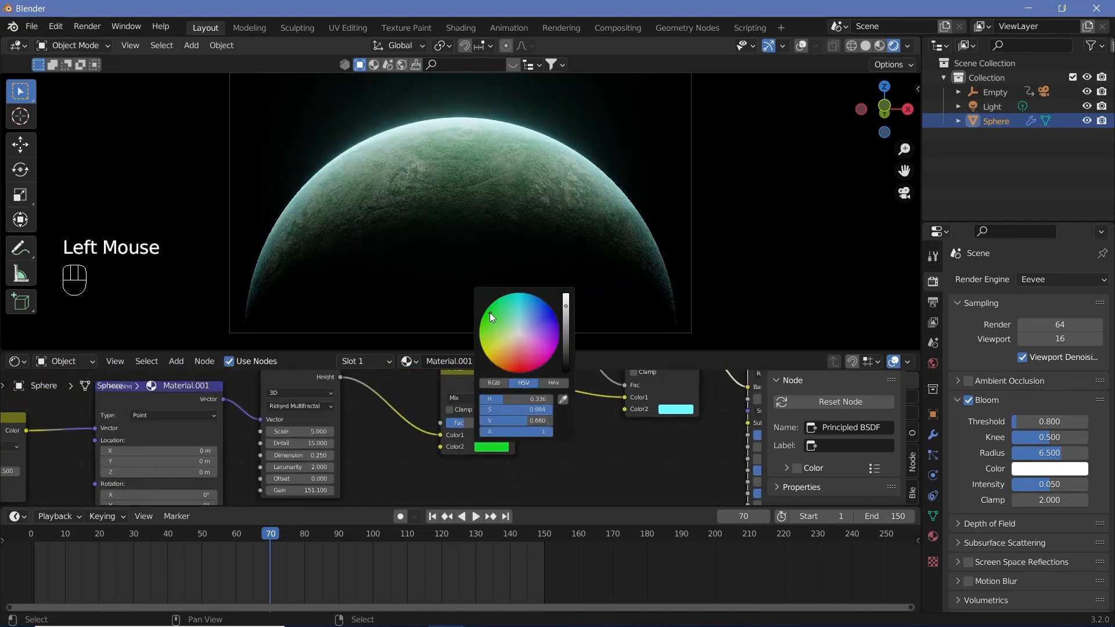
pyautogui.click(675, 409)
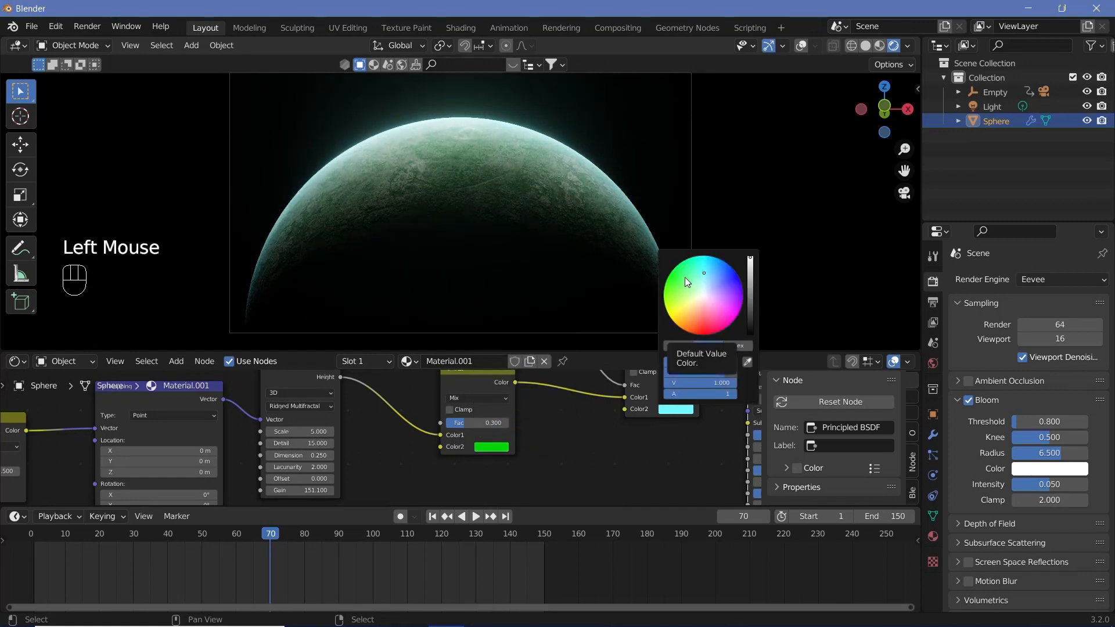
pyautogui.click(688, 284)
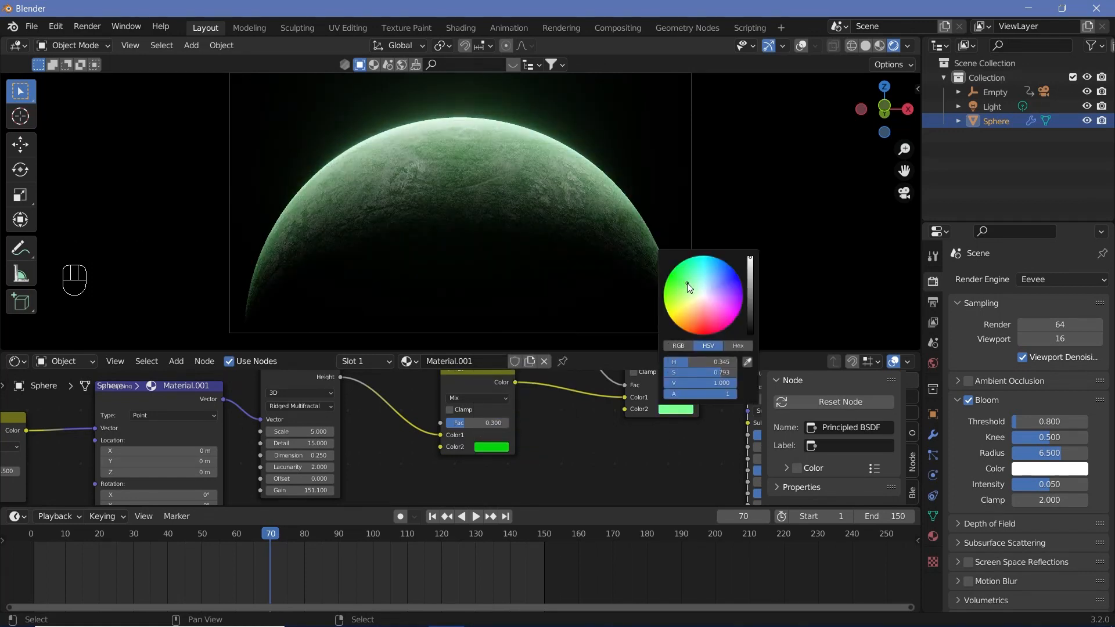
# Change the planet's colours to red, with Color2 deep red in the first Mix node and light red in the second.
pyautogui.click(492, 447)
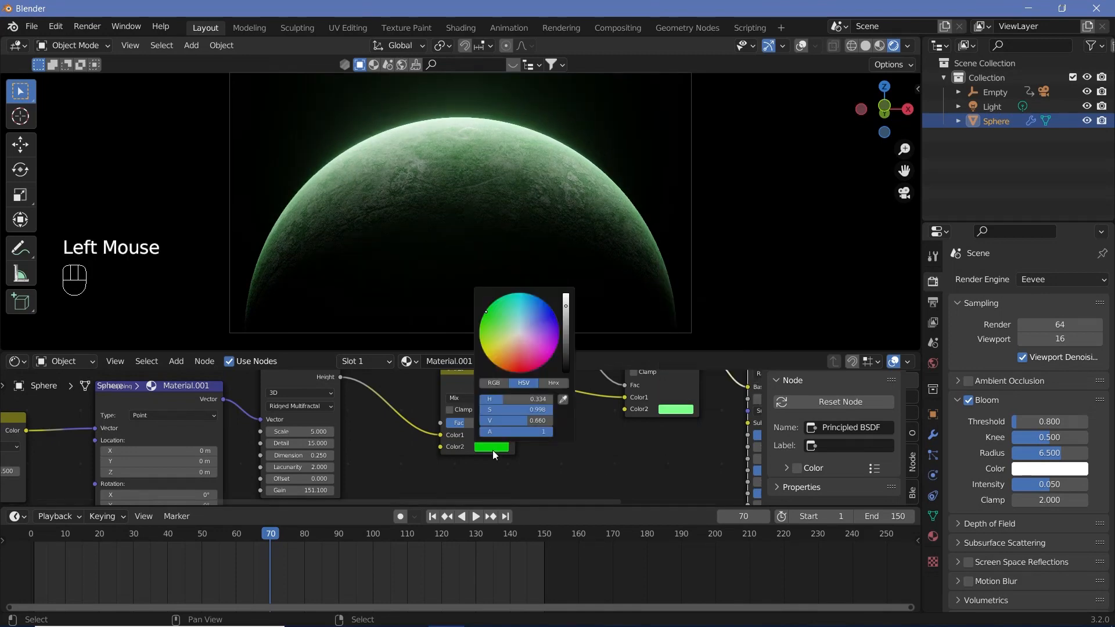
pyautogui.click(519, 363)
pyautogui.moveTo(519, 364); pyautogui.dragTo(520, 368)
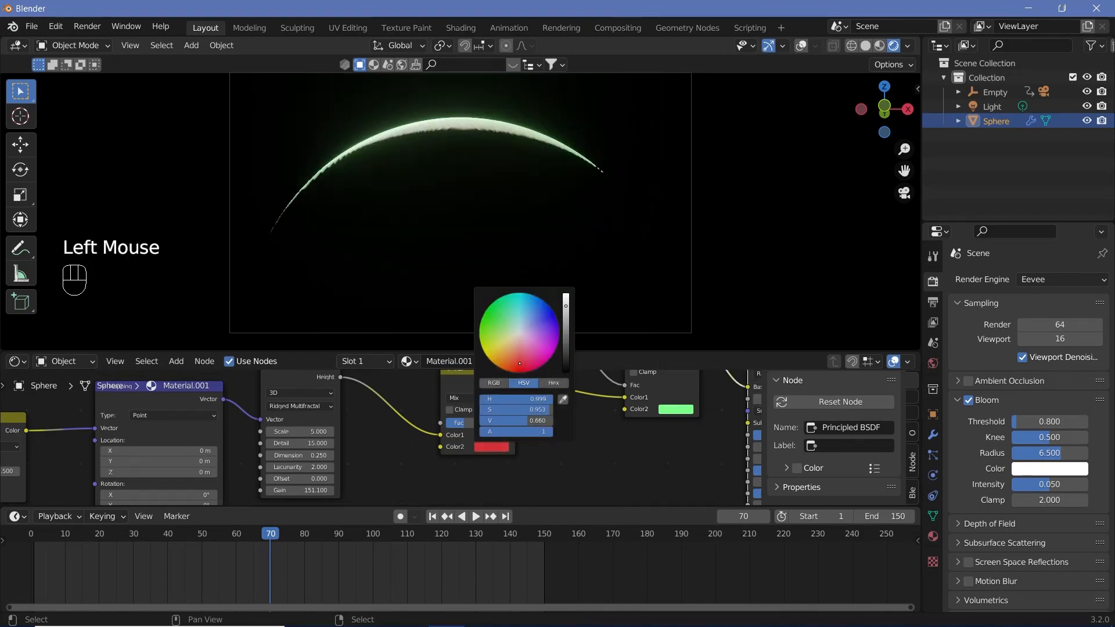
pyautogui.click(675, 409)
pyautogui.click(701, 323)
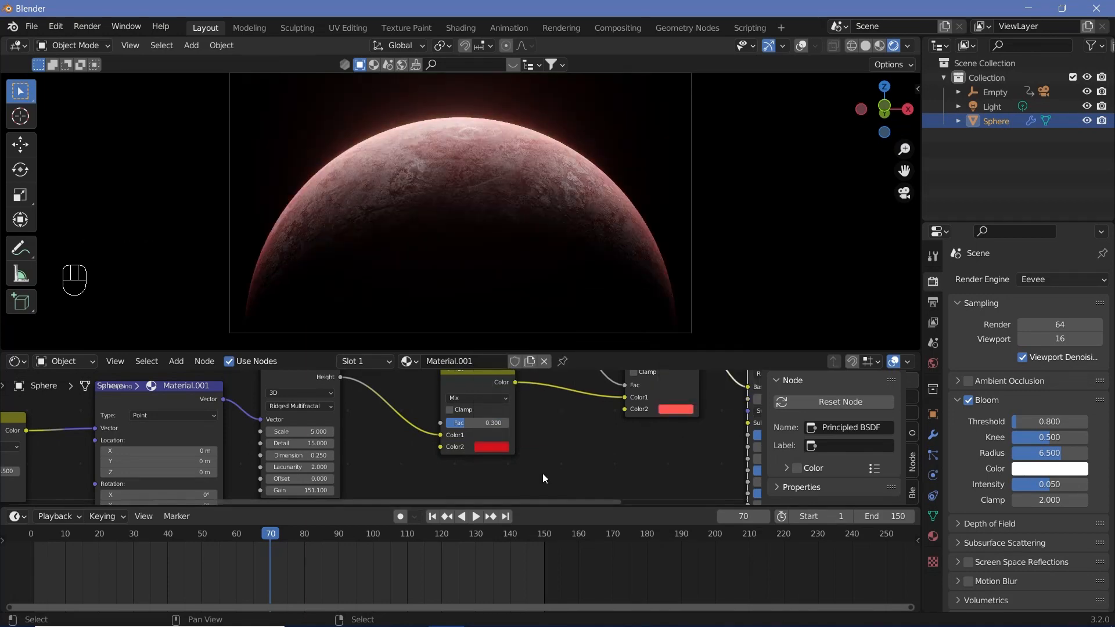
pyautogui.scroll(-6, 603, 445)
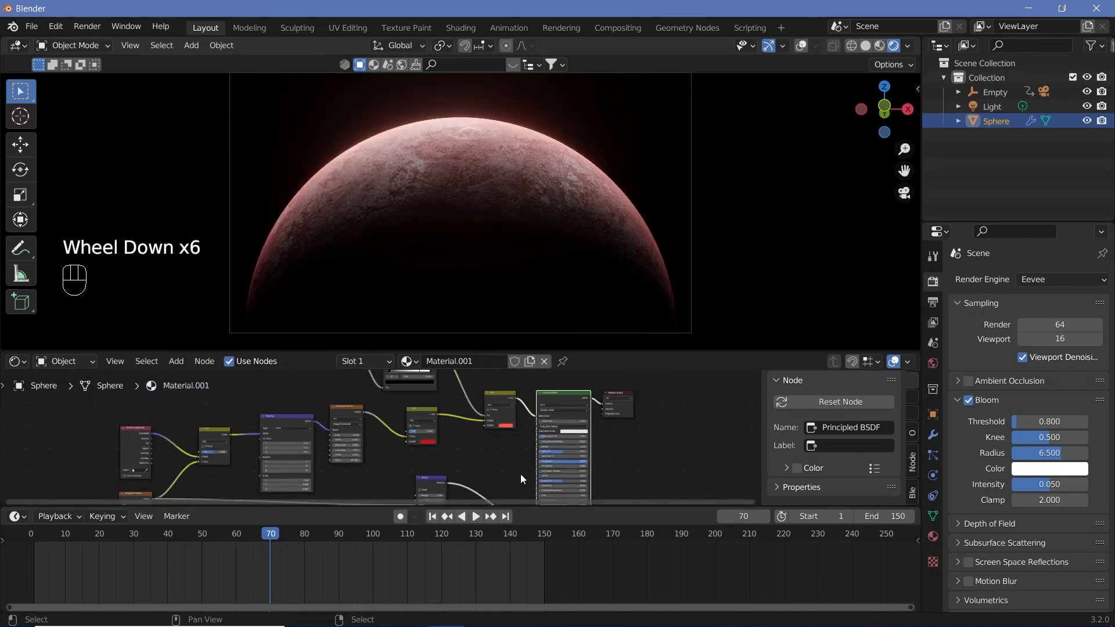